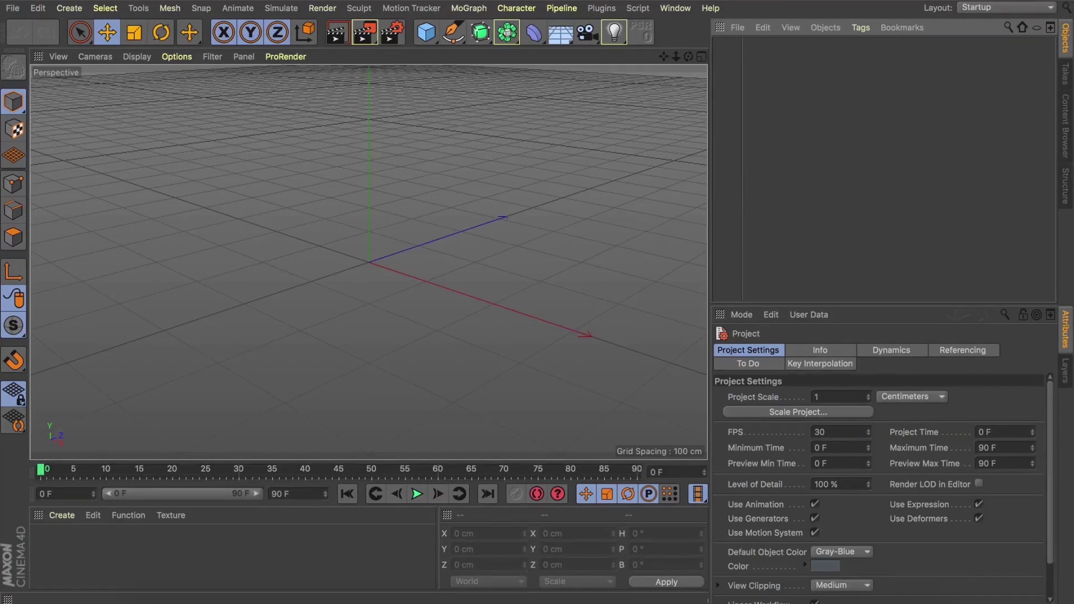
- Add a default plane primitive and convert it into an editable polygon object
click(427, 32)
click(566, 86)
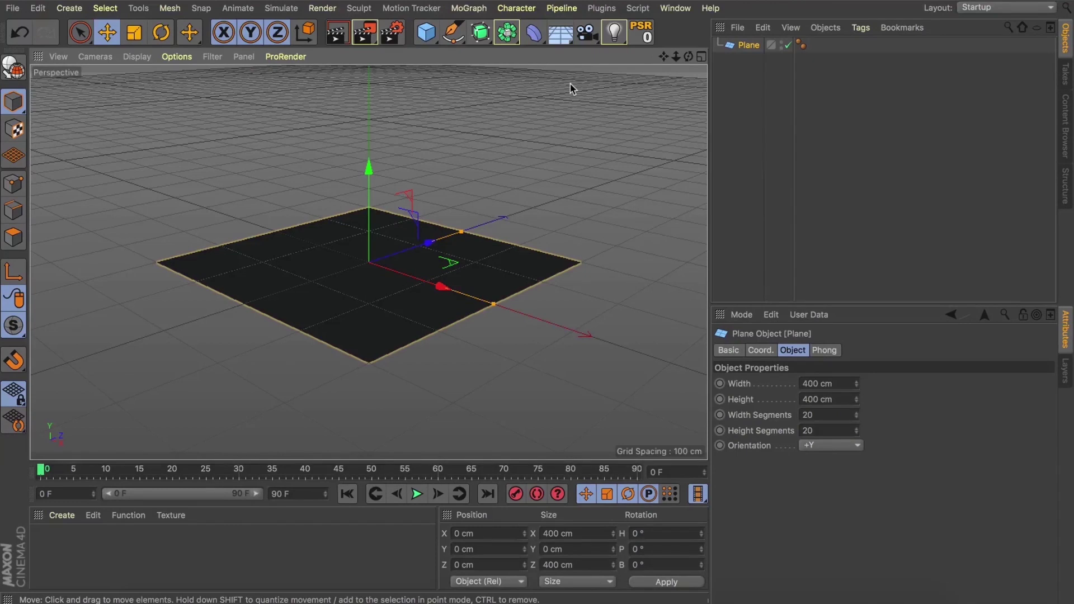
key(c)
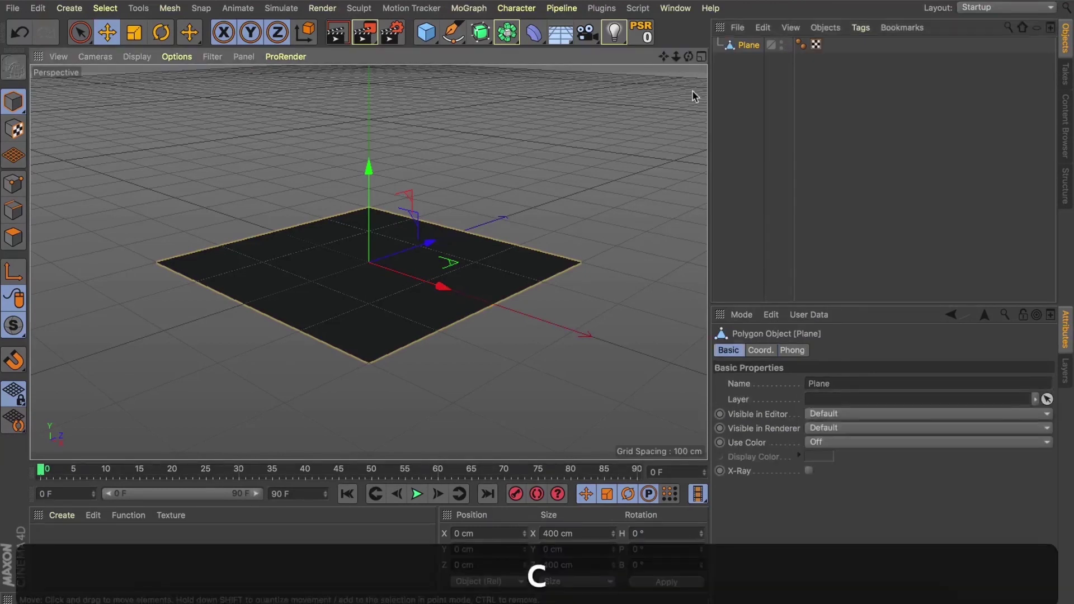
- Display the shaded plane with its polygon lines in the perspective view
key(n)
key(b)
mouse_move(688, 56)
mouse_down()
mouse_move(665, 72)
mouse_move(689, 55)
mouse_up()
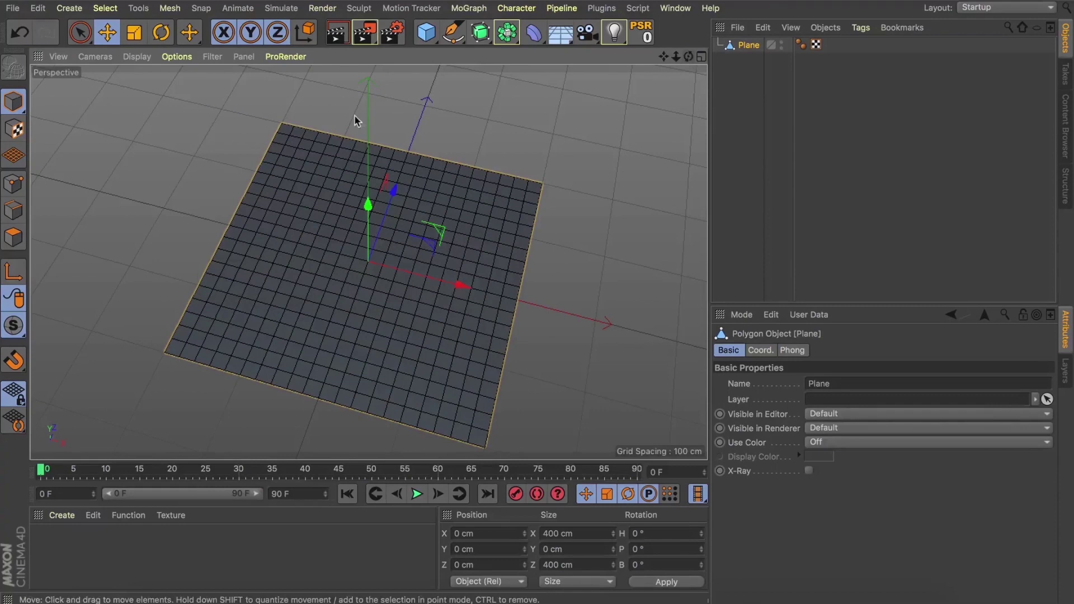
- Triangulate all polygons of the plane
scroll(354, 115, down, 2)
click(168, 7)
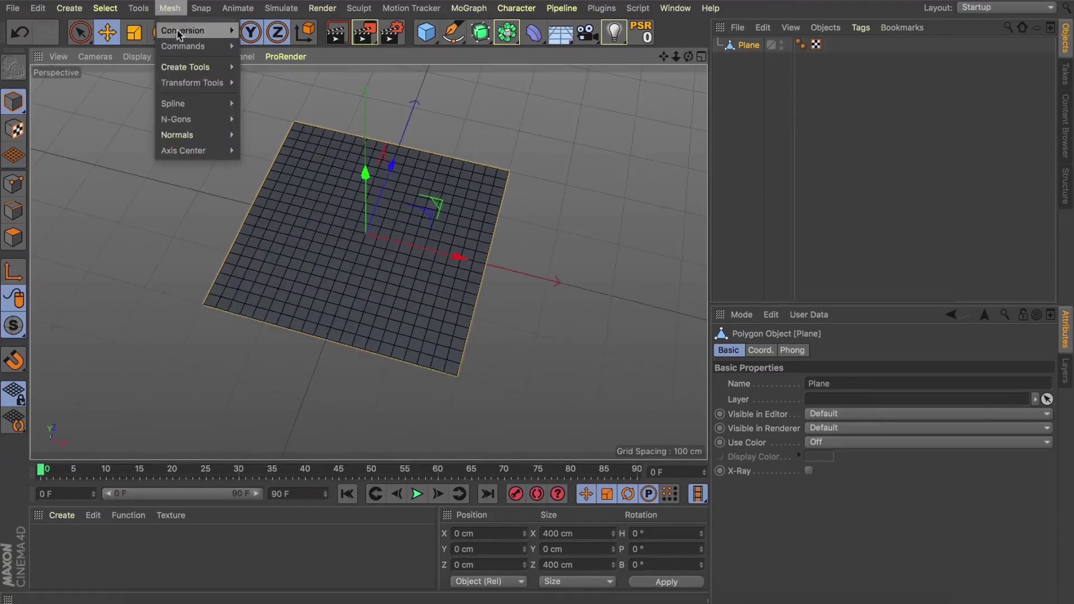
mouse_move(184, 44)
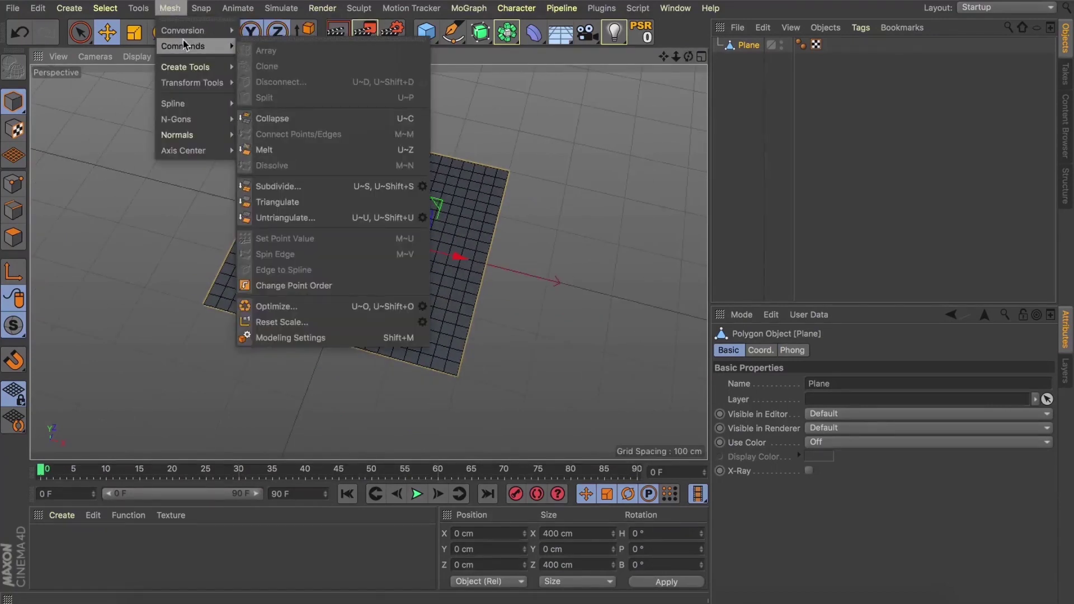
click(282, 203)
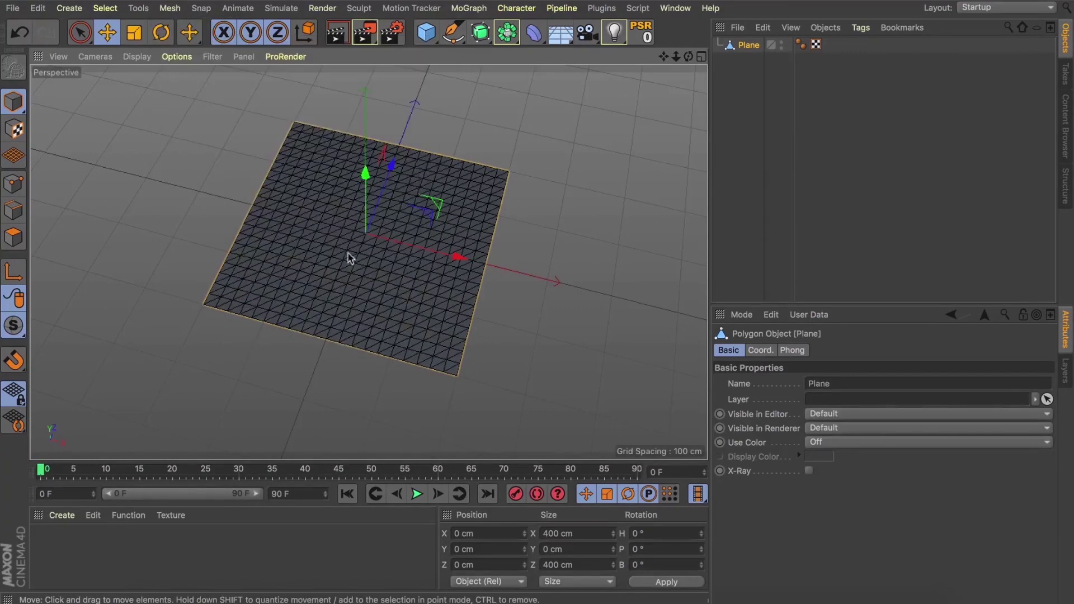
- In the maximised top view, select three consecutive vertical edges of the plane at X 20 cm, just below the red axis
scroll(347, 252, up, 5)
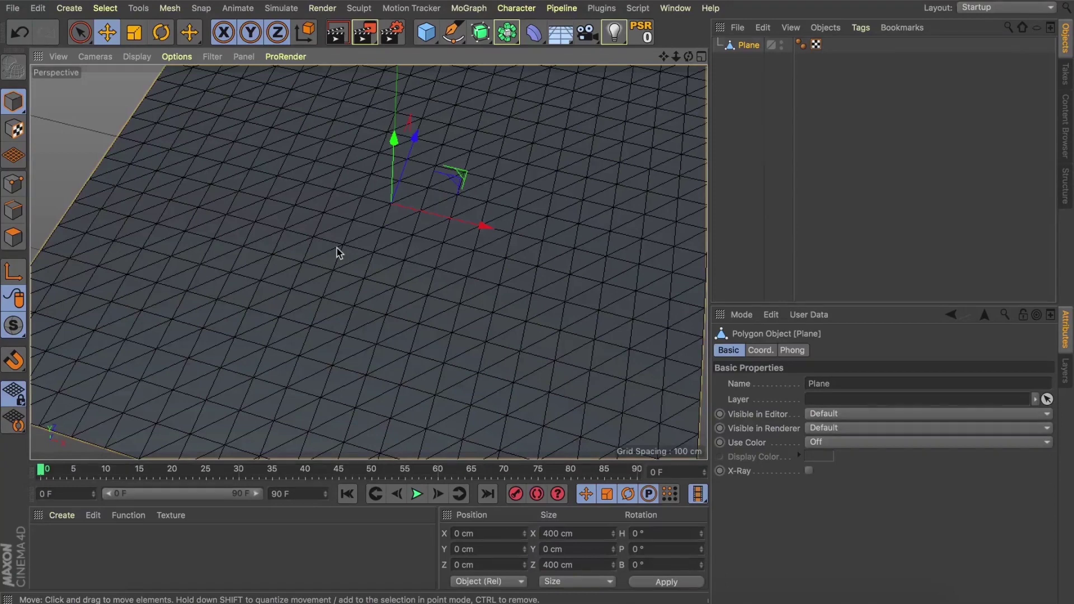
drag(663, 57, 572, 62)
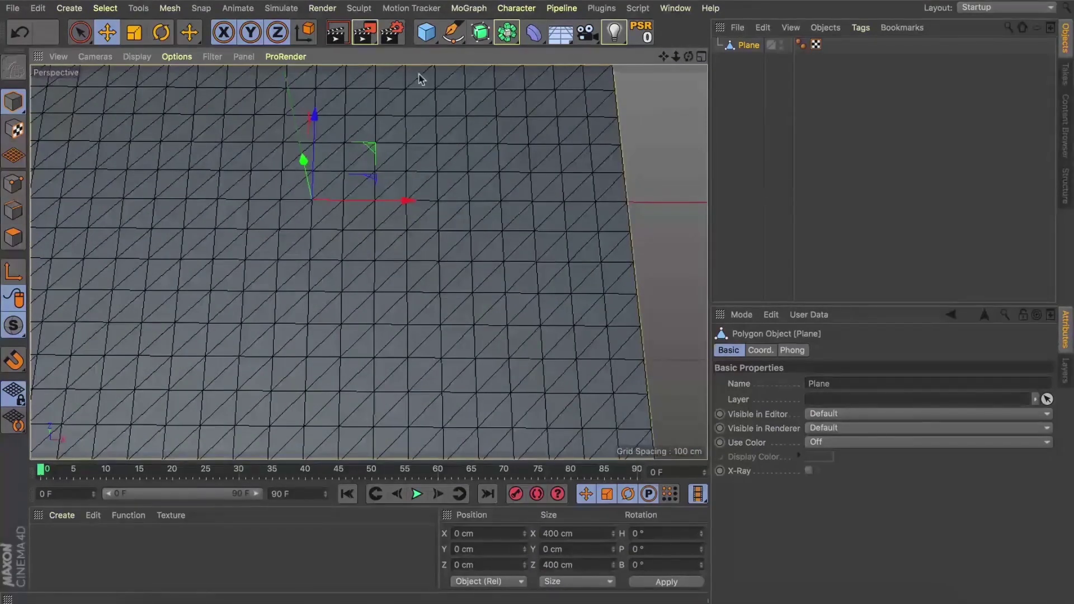
click(700, 57)
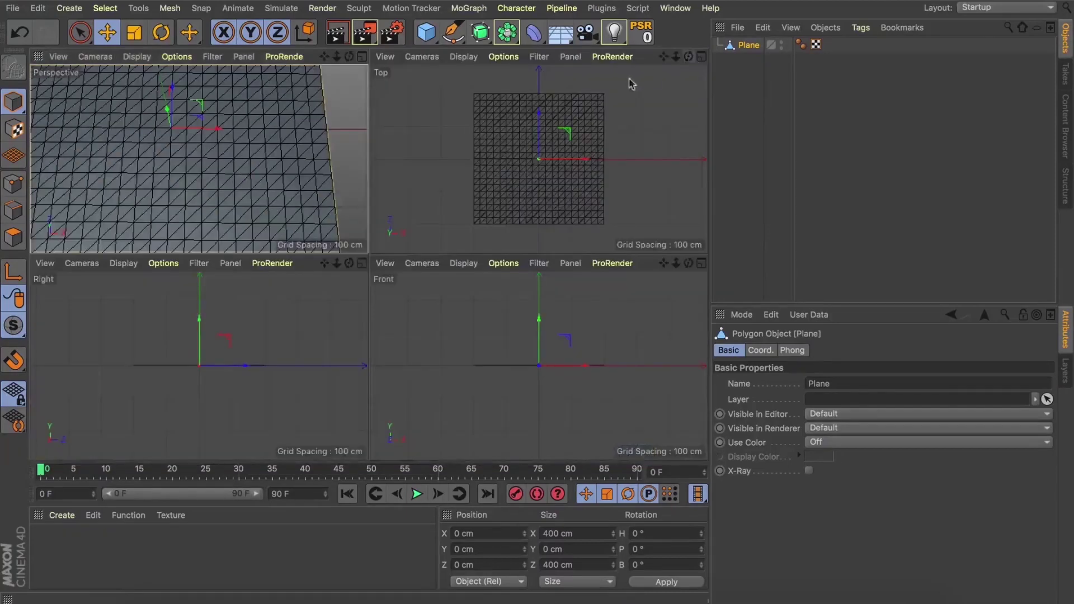
click(701, 56)
scroll(328, 285, up, 5)
scroll(329, 285, down, 3)
drag(663, 56, 610, 52)
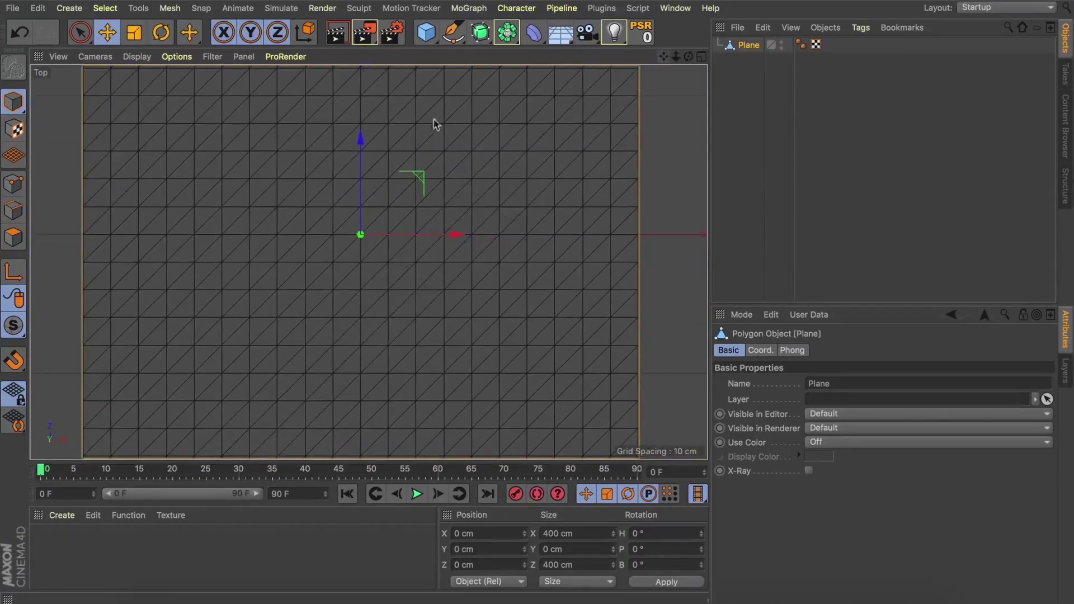
click(14, 212)
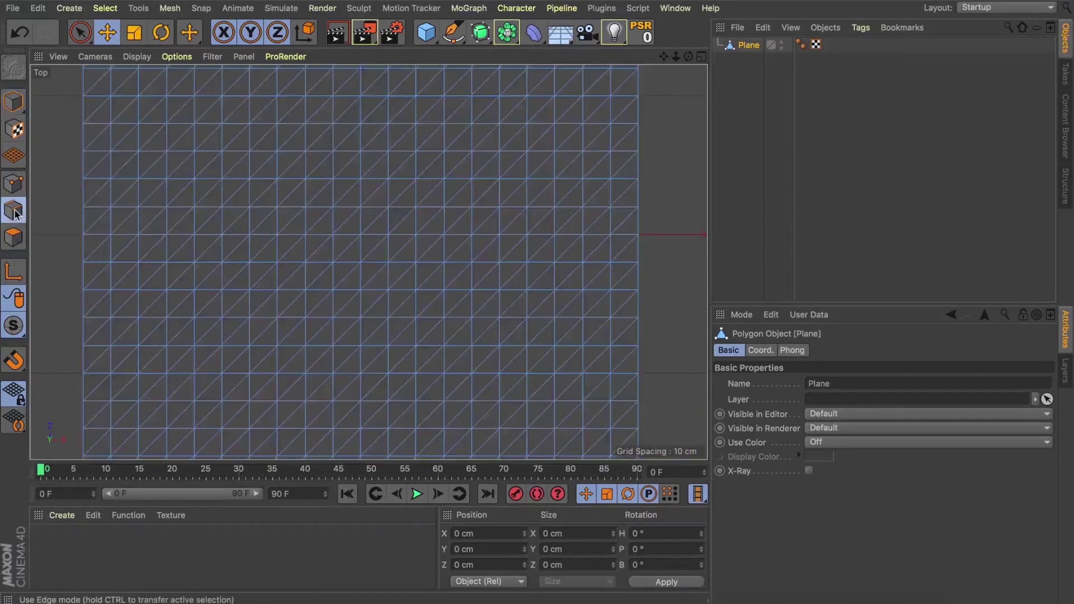
click(389, 306)
shift+click(390, 329)
shift+click(387, 358)
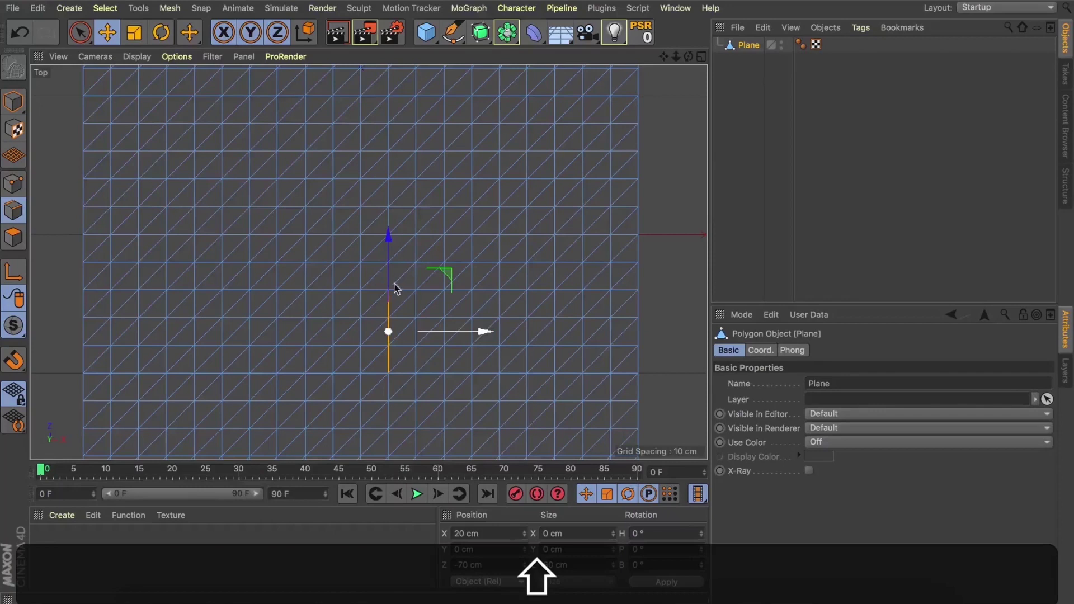
- Extend the edge selection with four diagonal edges and three vertical edges, making an 80 by 200 cm zigzag path
shift+click(429, 248)
shift+click(403, 273)
shift+click(460, 218)
shift+click(494, 192)
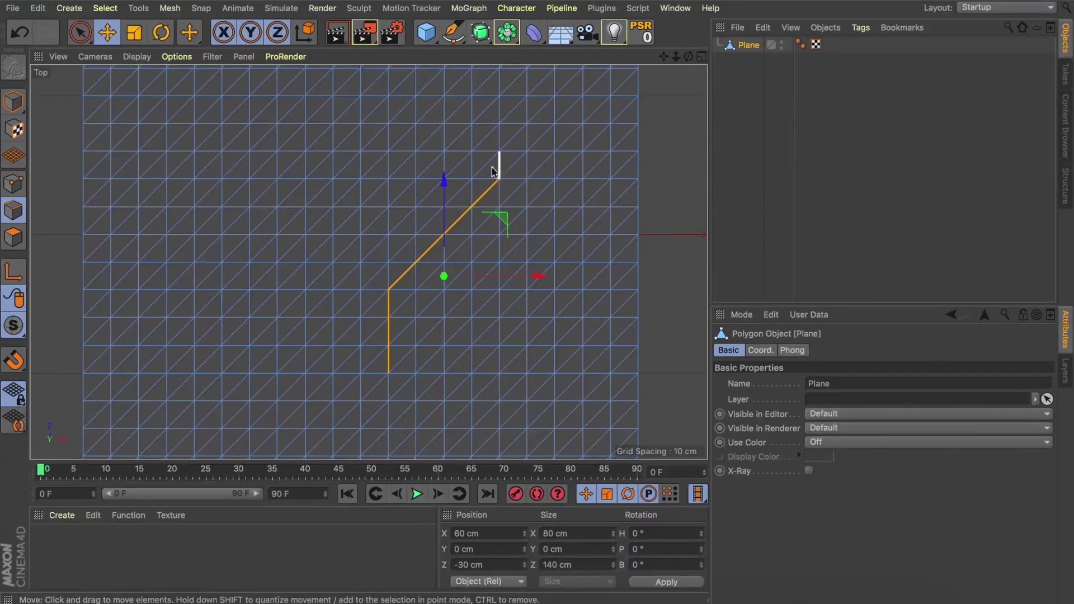
shift+click(499, 165)
shift+click(499, 133)
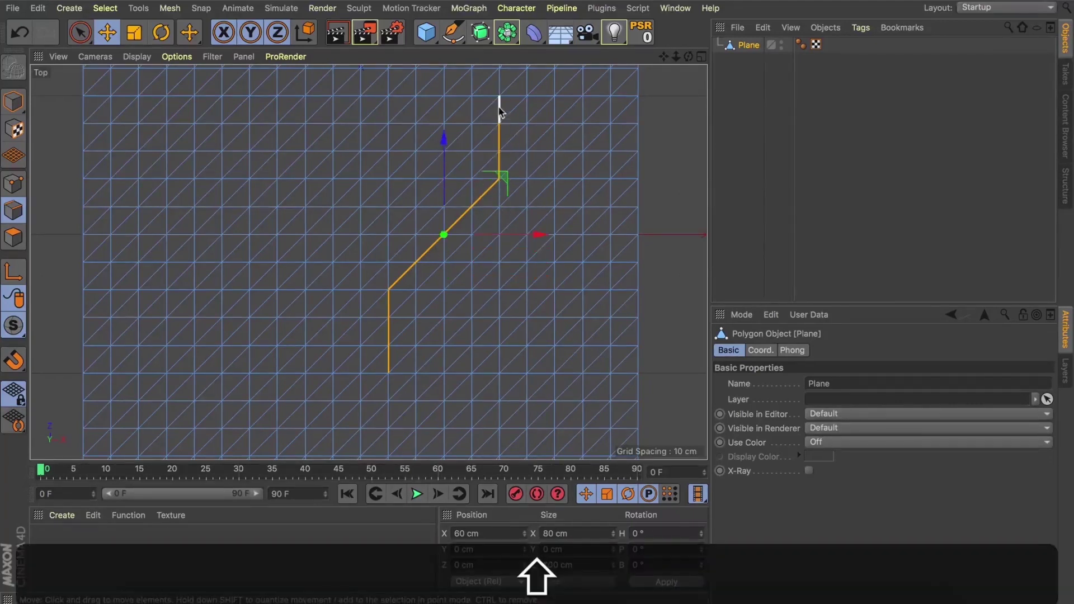
- Convert the selected edge path into a spline with Edge to Spline
click(168, 8)
mouse_move(180, 50)
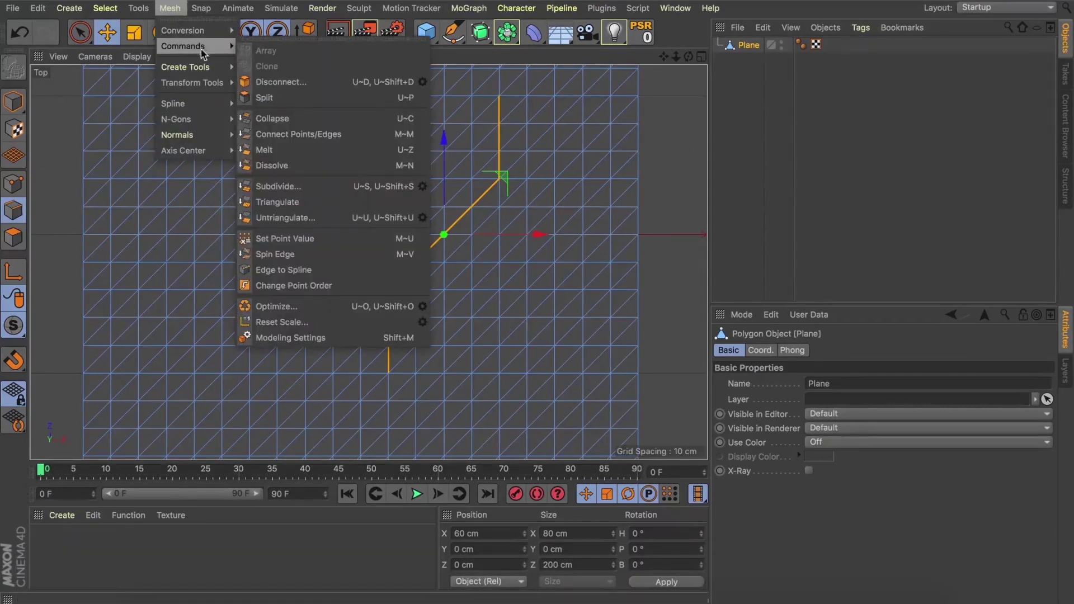
click(302, 269)
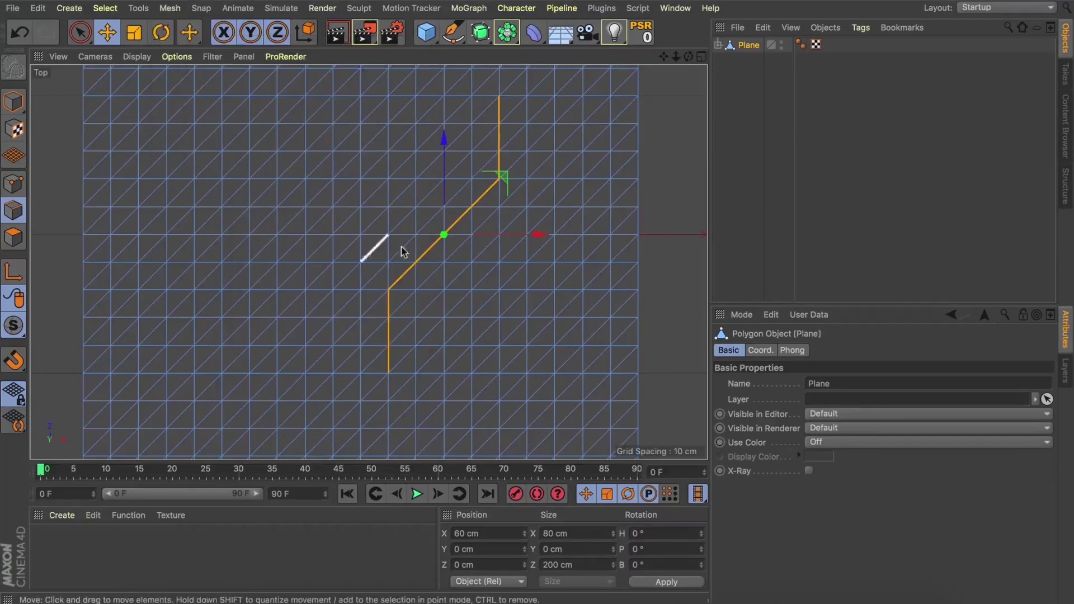
- Move Plane.Spline out of the Plane hierarchy and delete the Plane object
click(718, 44)
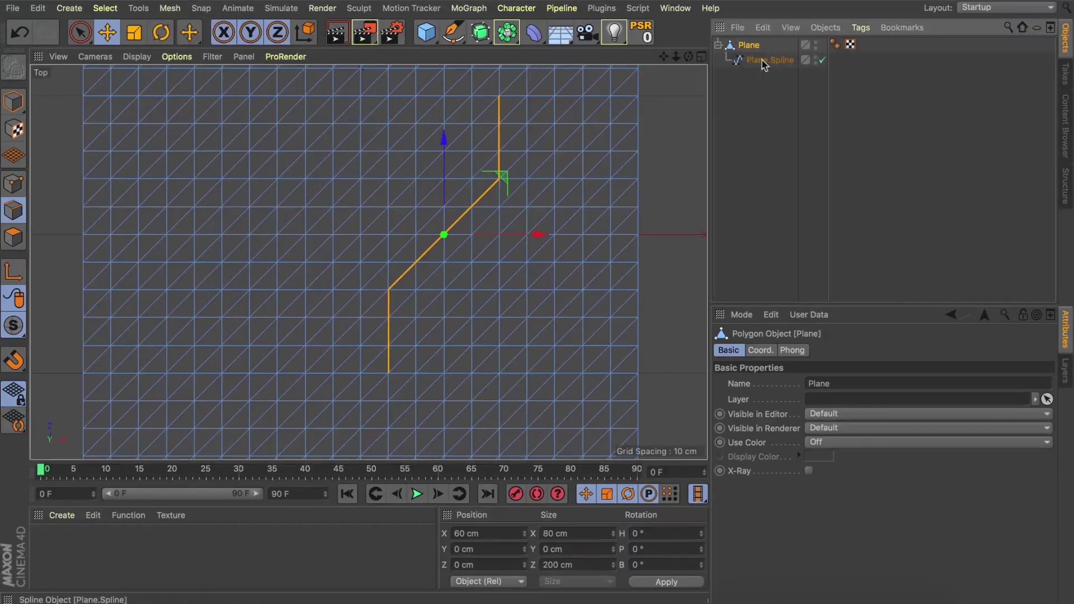
click(750, 60)
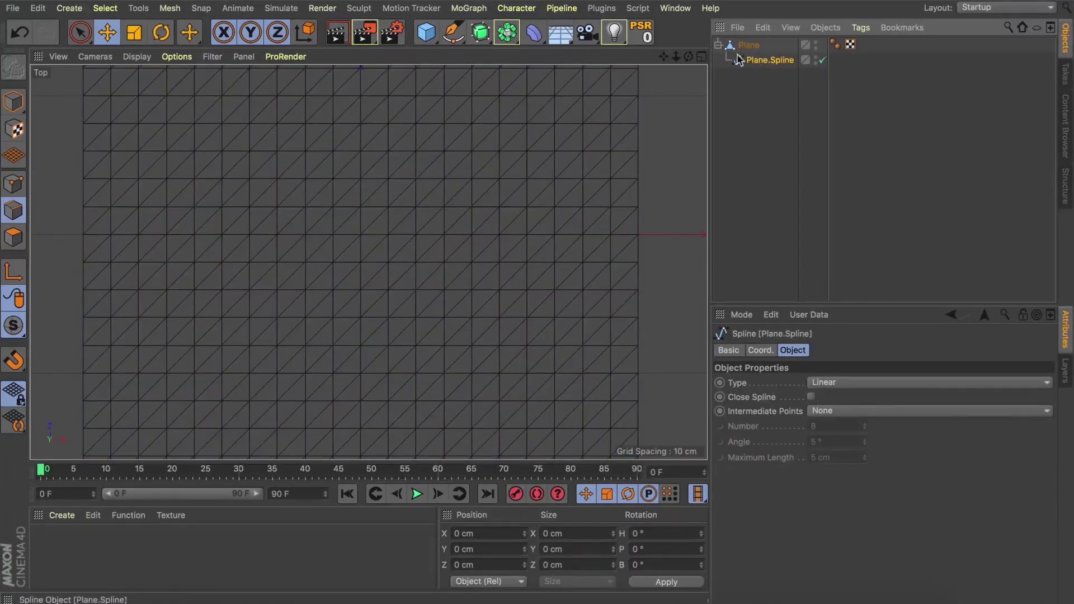
drag(738, 60, 738, 42)
click(749, 61)
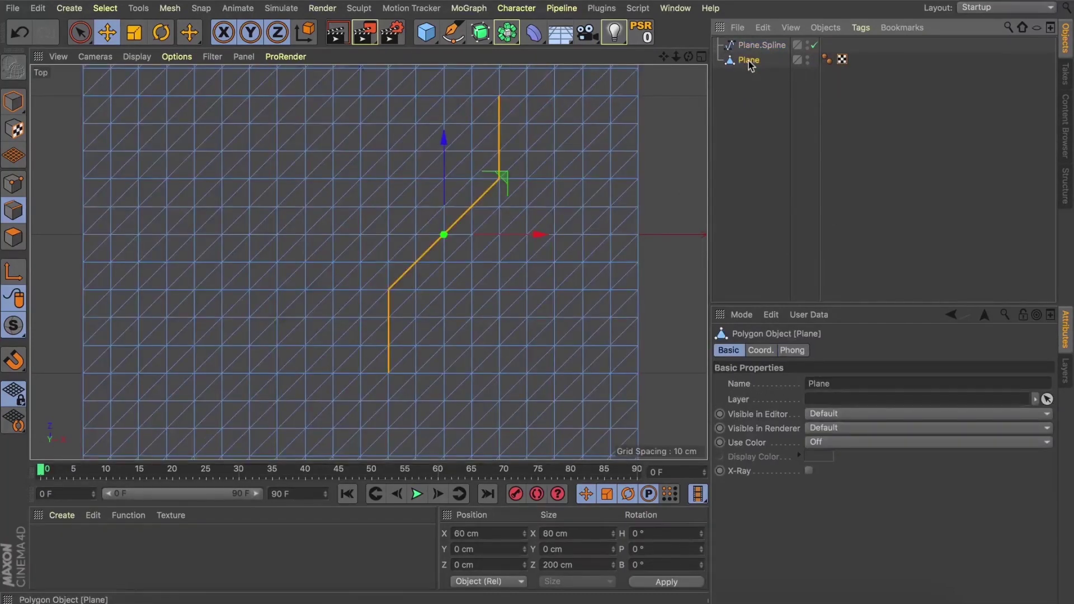
key(BackSpace)
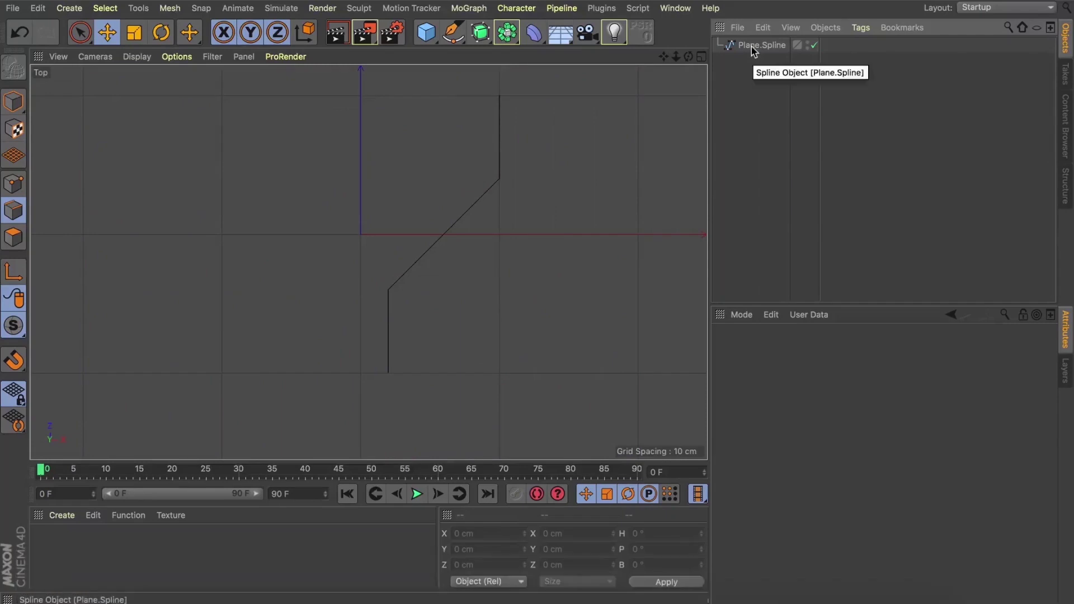
- Move only the spline's axis along X to 60 cm so it sits at the centre of the spline
click(751, 45)
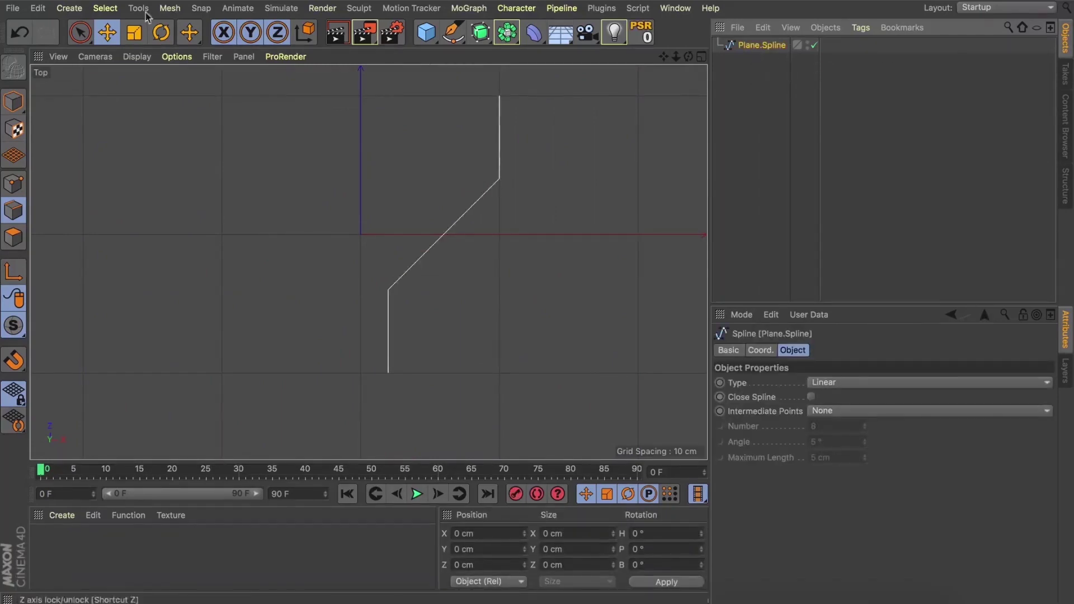
click(14, 101)
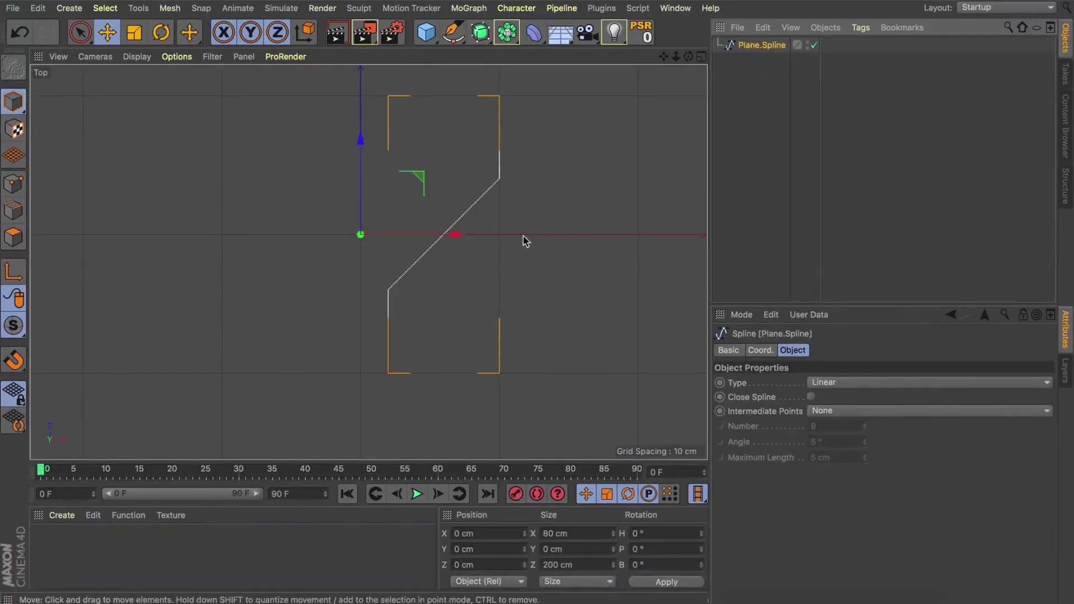
click(12, 273)
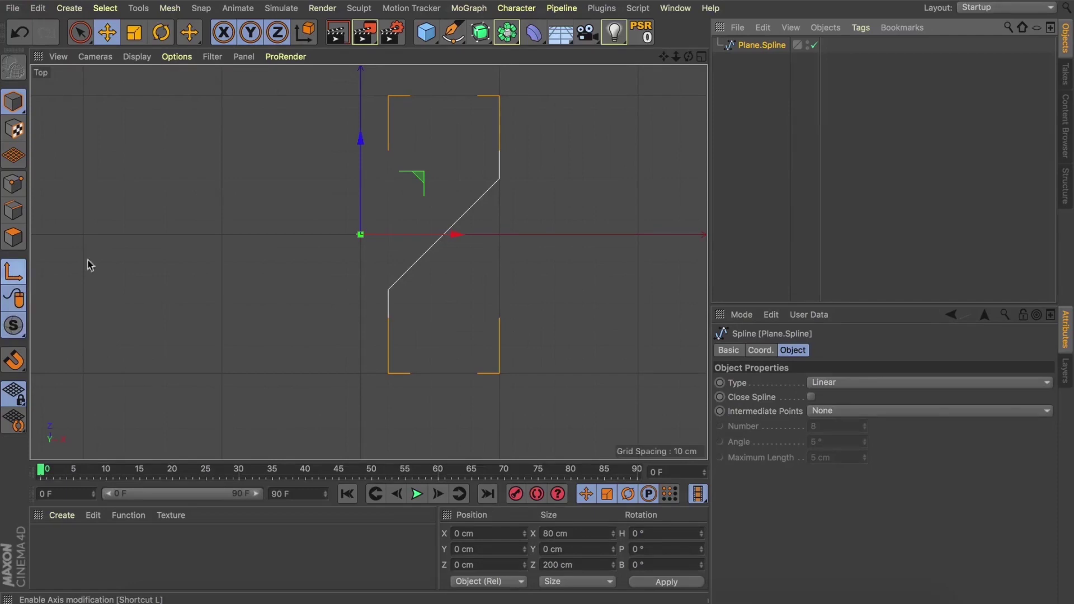
drag(437, 240, 518, 237)
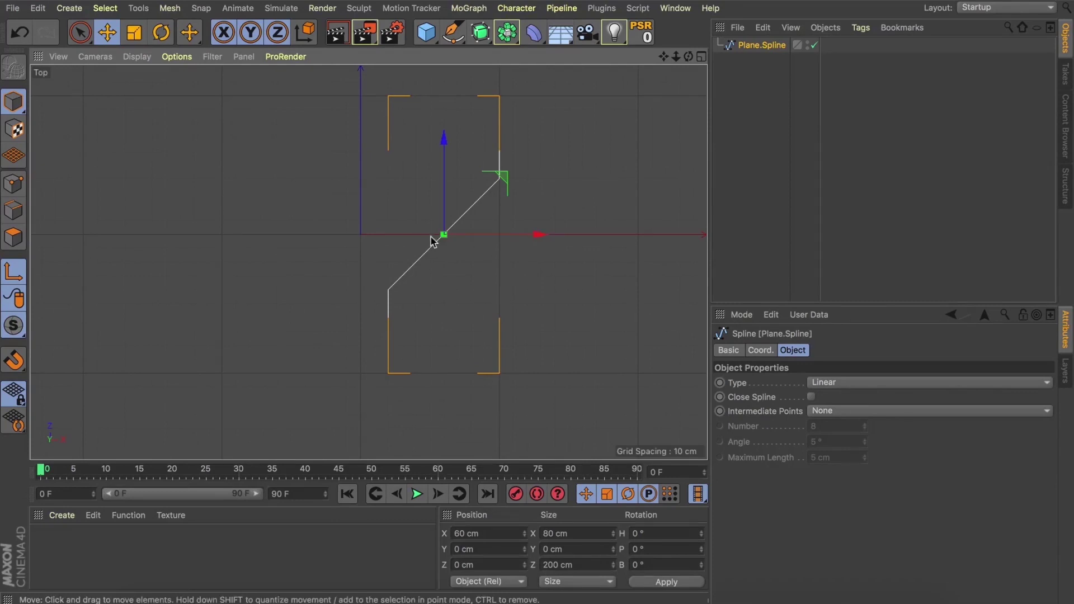
click(14, 273)
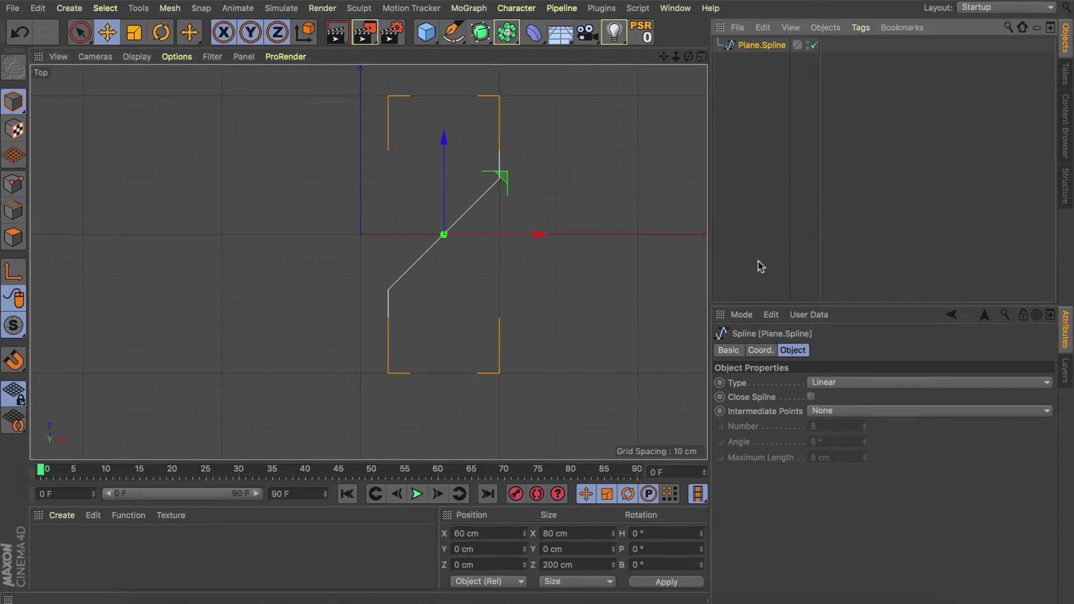
- Set the spline's X position to 0 cm to centre it in the scene
click(761, 349)
click(760, 383)
text(0)
key(Return)
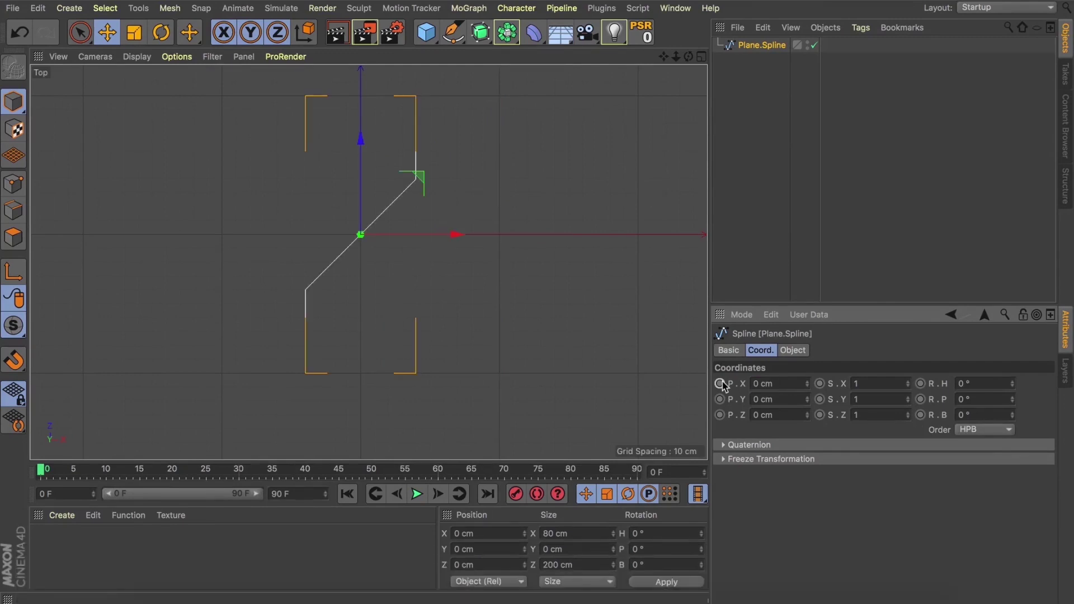
- Delete the spline's intermediate points on all three segments, keeping only the end points and two corner points
click(13, 184)
drag(80, 32, 118, 81)
drag(269, 189, 444, 277)
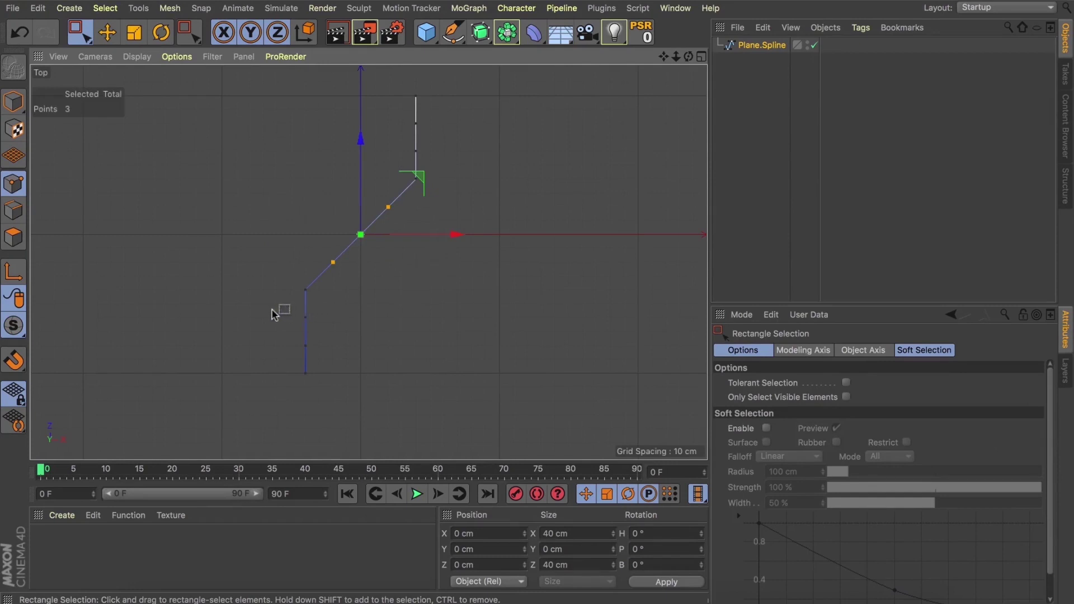
shift+drag(265, 308, 356, 363)
shift+drag(394, 121, 456, 161)
key(BackSpace)
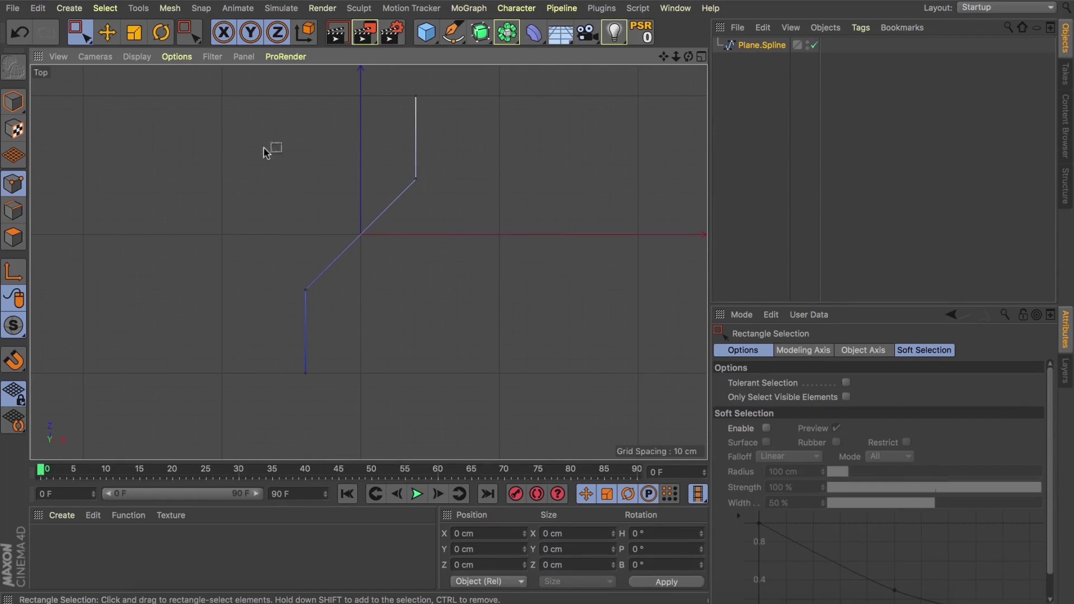
- Apply Soft Interpolation to the spline's two corner points
drag(223, 140, 484, 304)
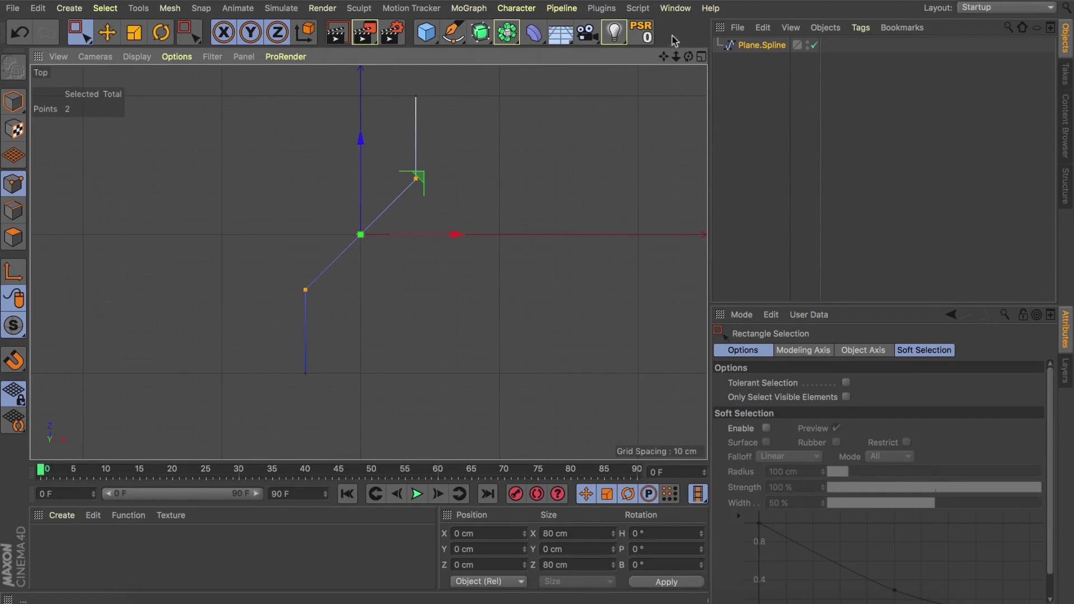
right_click(527, 220)
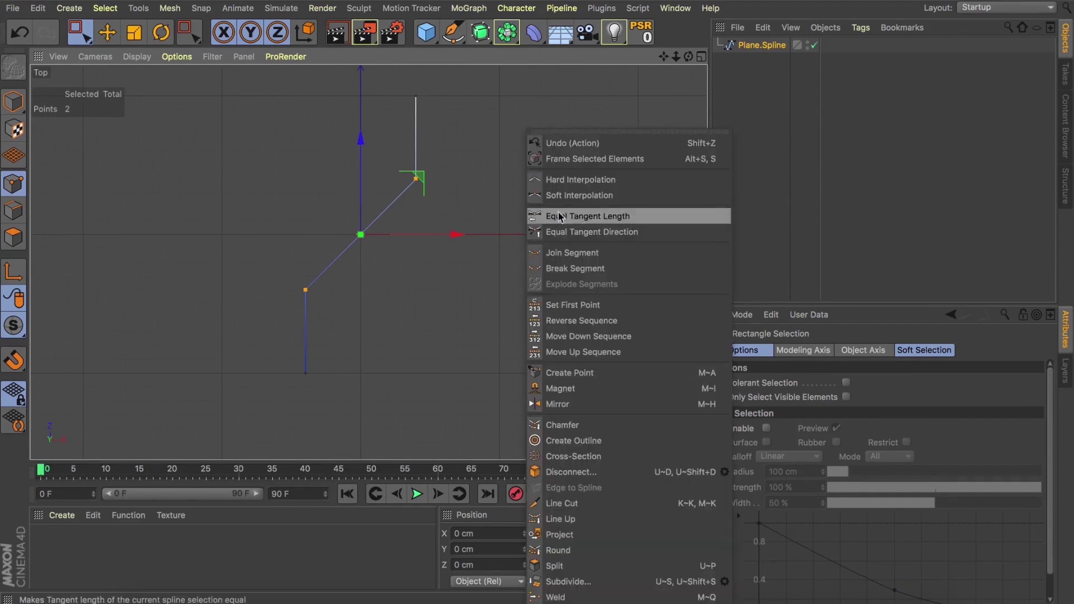
click(559, 197)
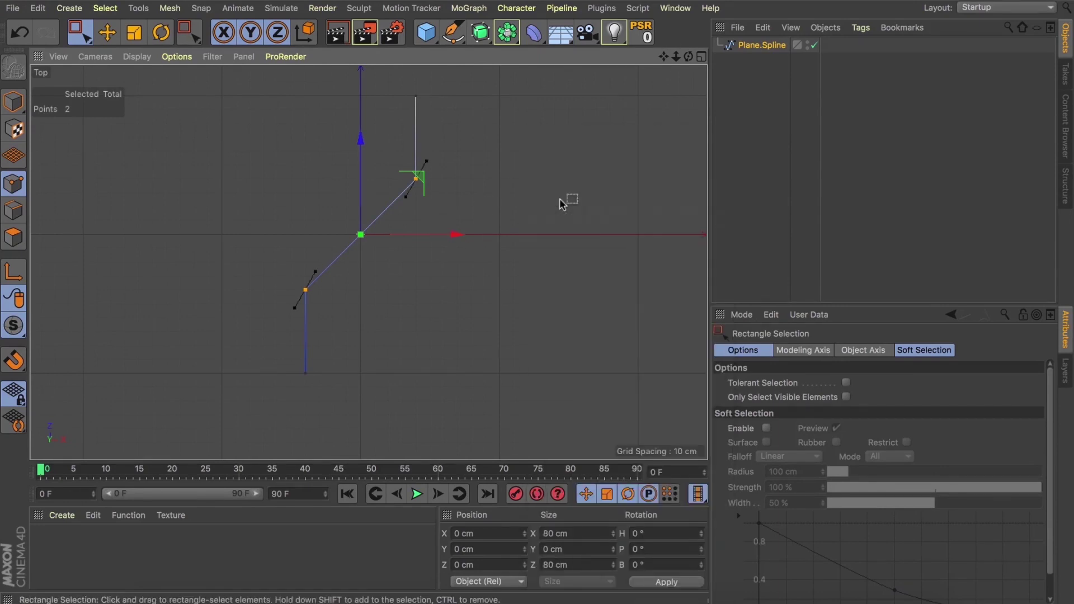
- Set the spline's intermediate points to Natural
click(750, 45)
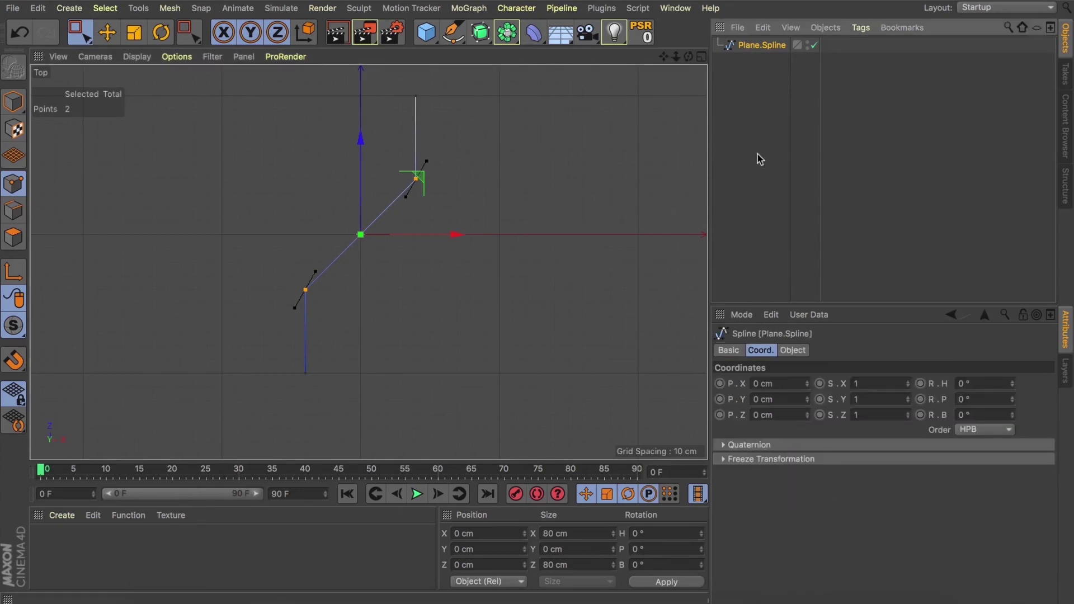
click(794, 350)
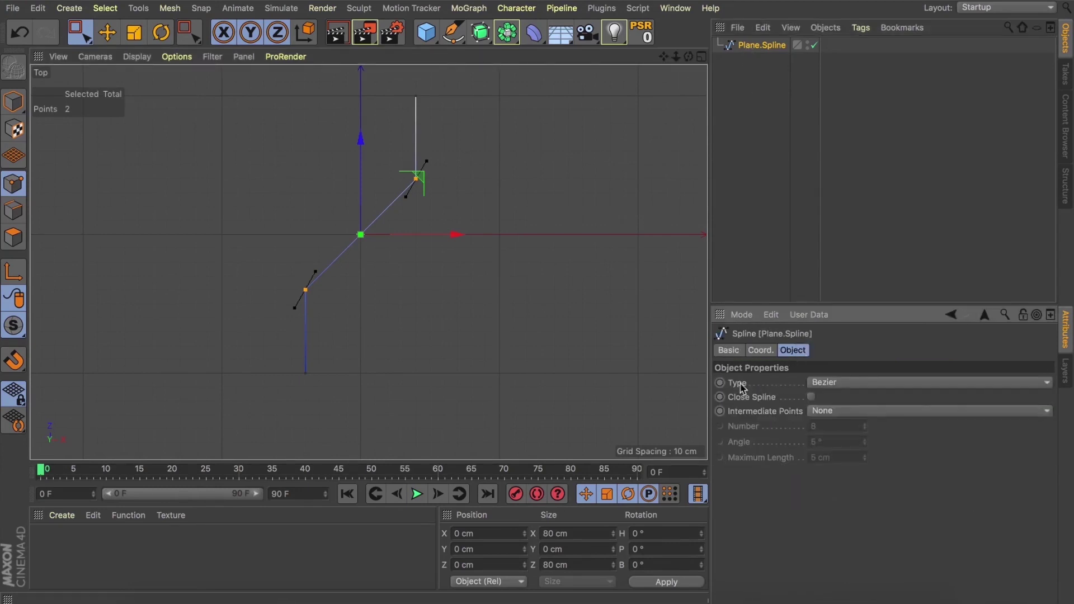
click(858, 411)
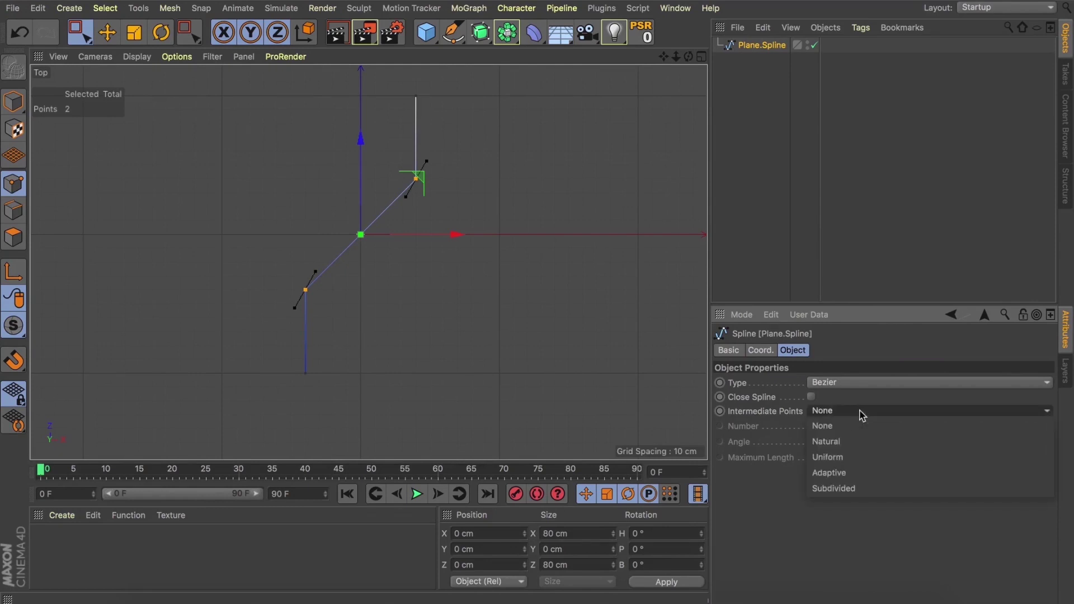
click(844, 442)
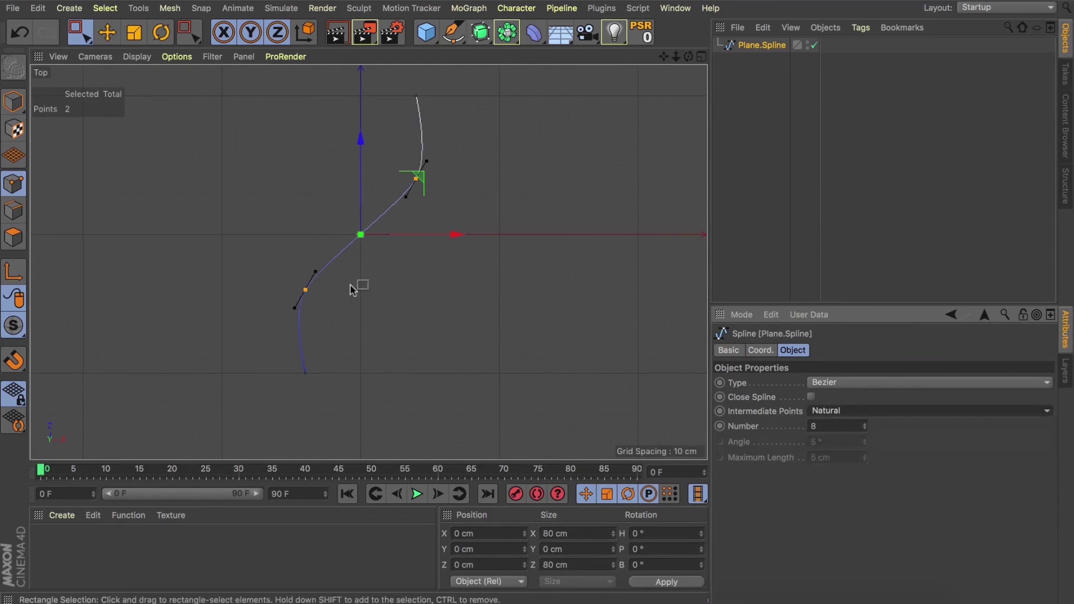
- Add a capsule primitive to the scene and set its orientation to +Z
scroll(368, 260, down, 1)
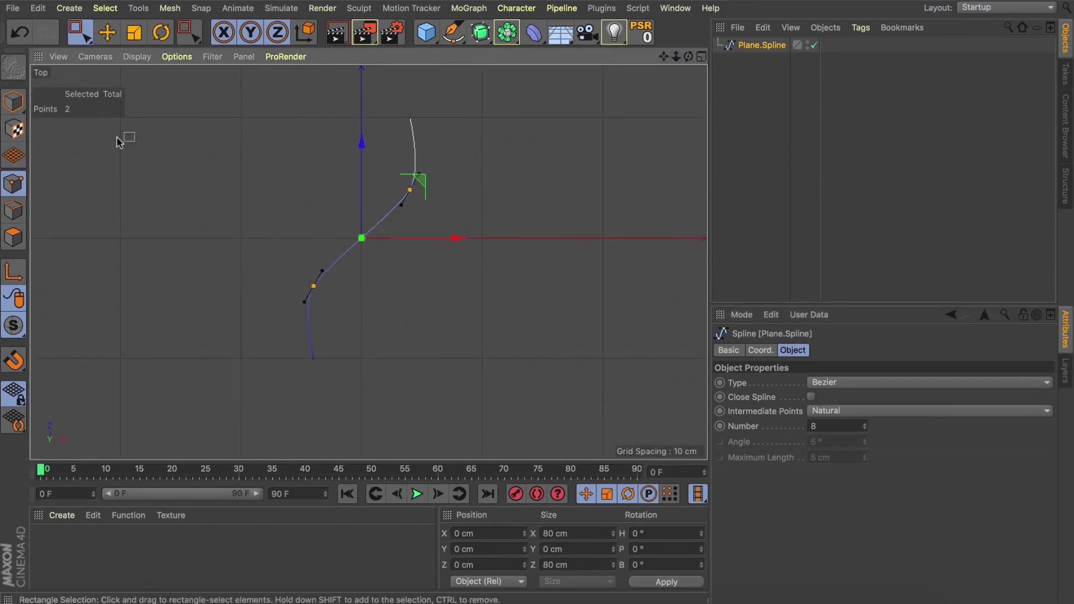
click(700, 56)
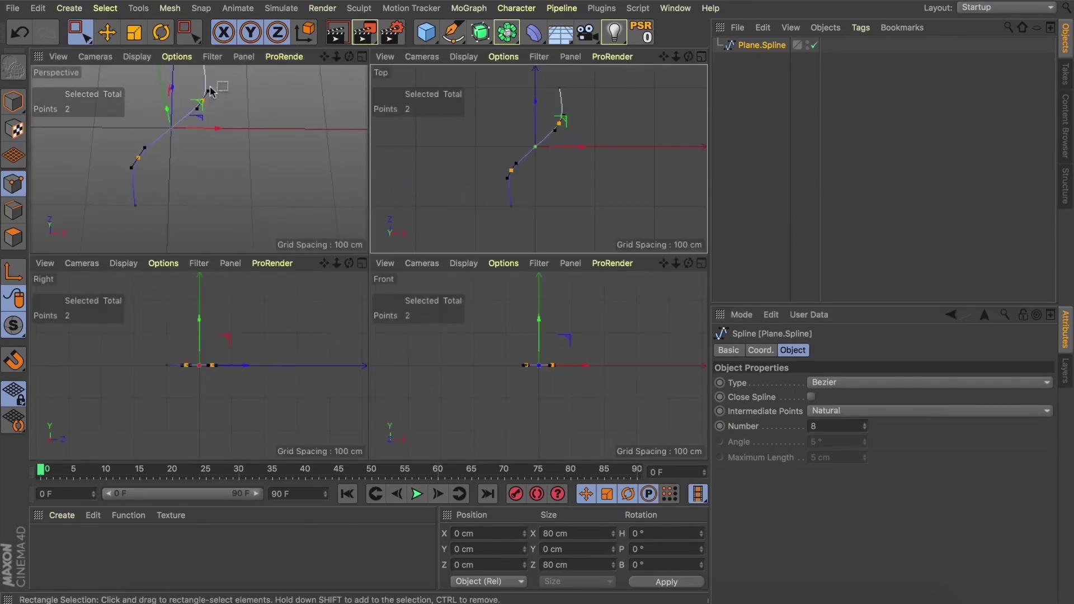
click(362, 56)
drag(688, 56, 660, 84)
click(427, 33)
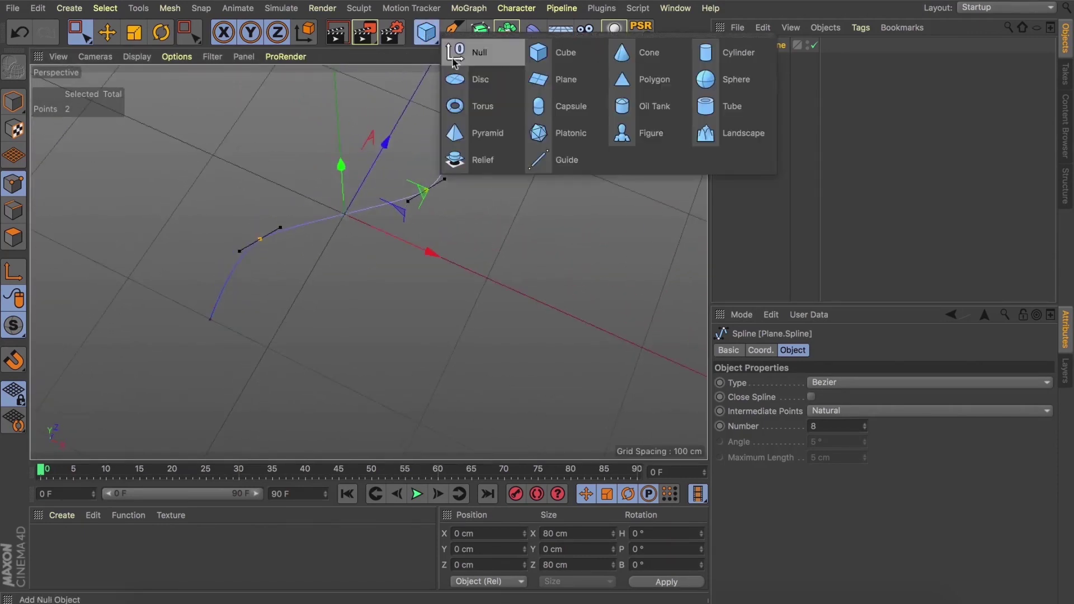
click(546, 108)
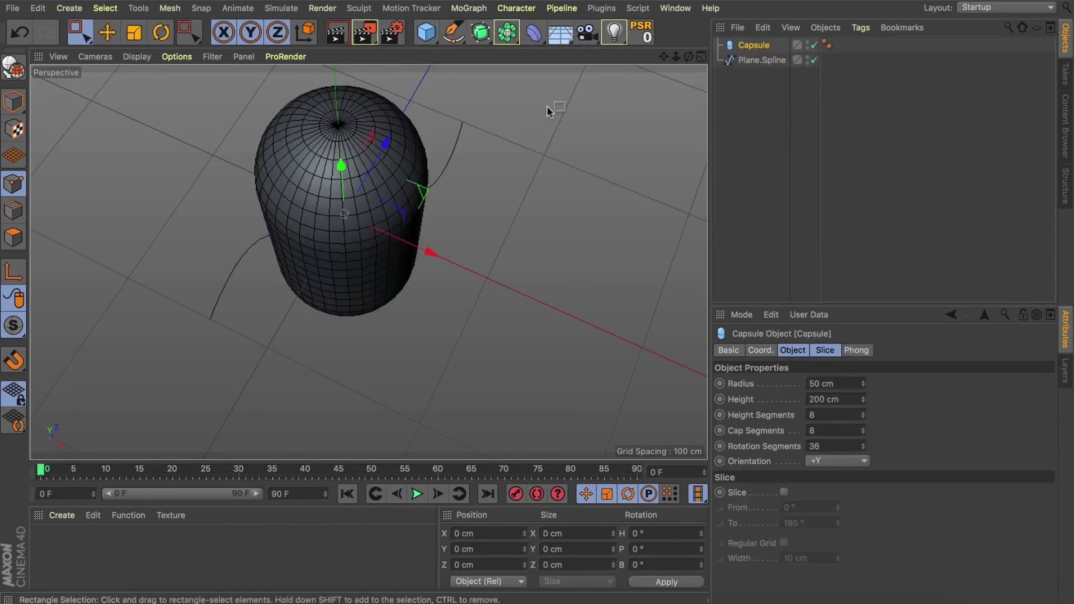
click(830, 461)
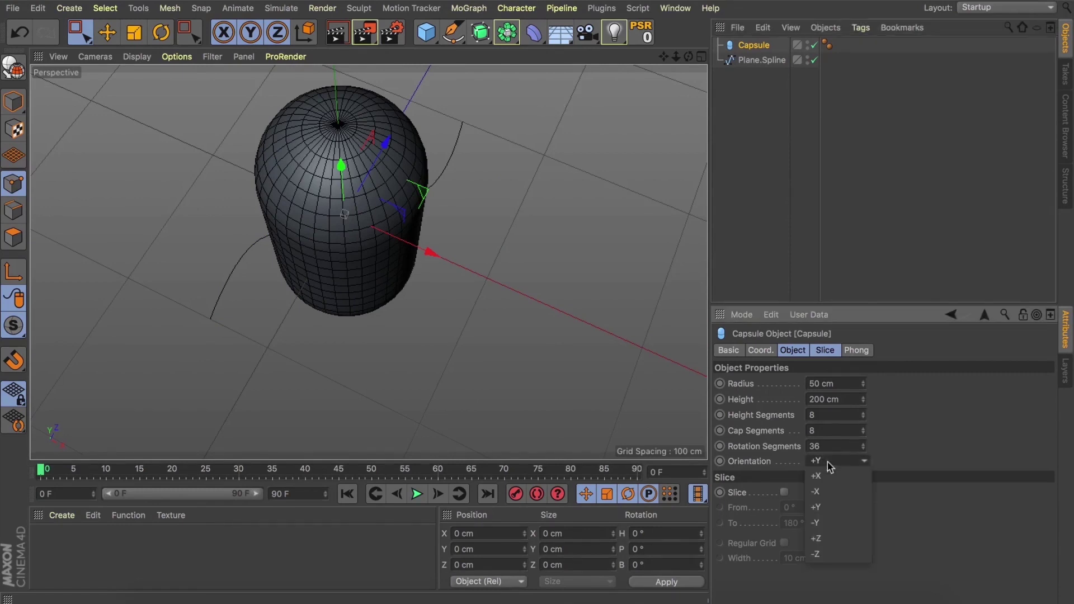
click(827, 538)
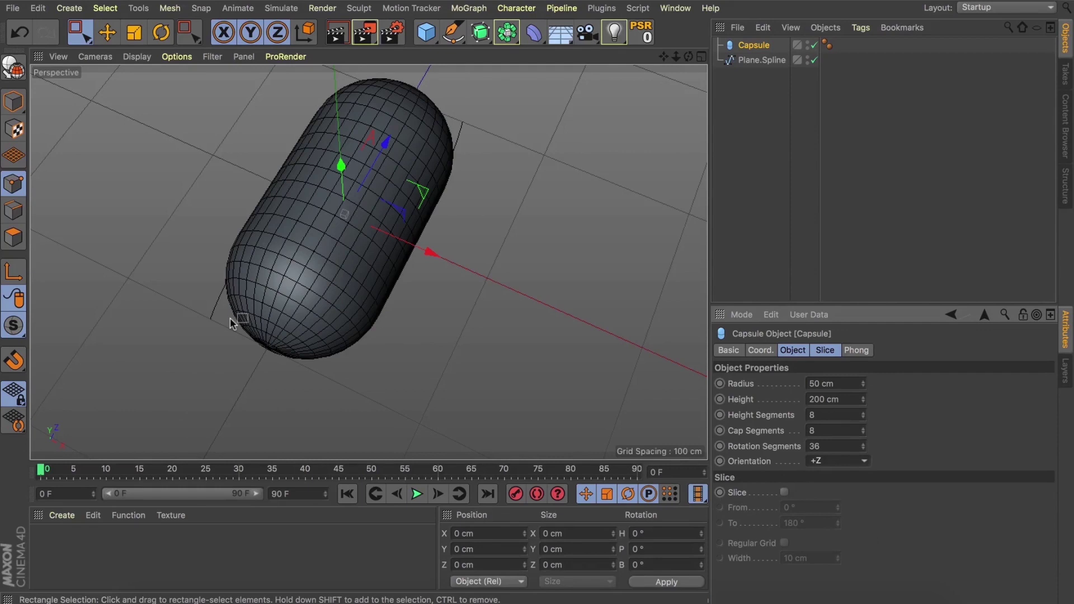
- Add a Spline Wrap deformer and make it a child of the capsule
click(533, 32)
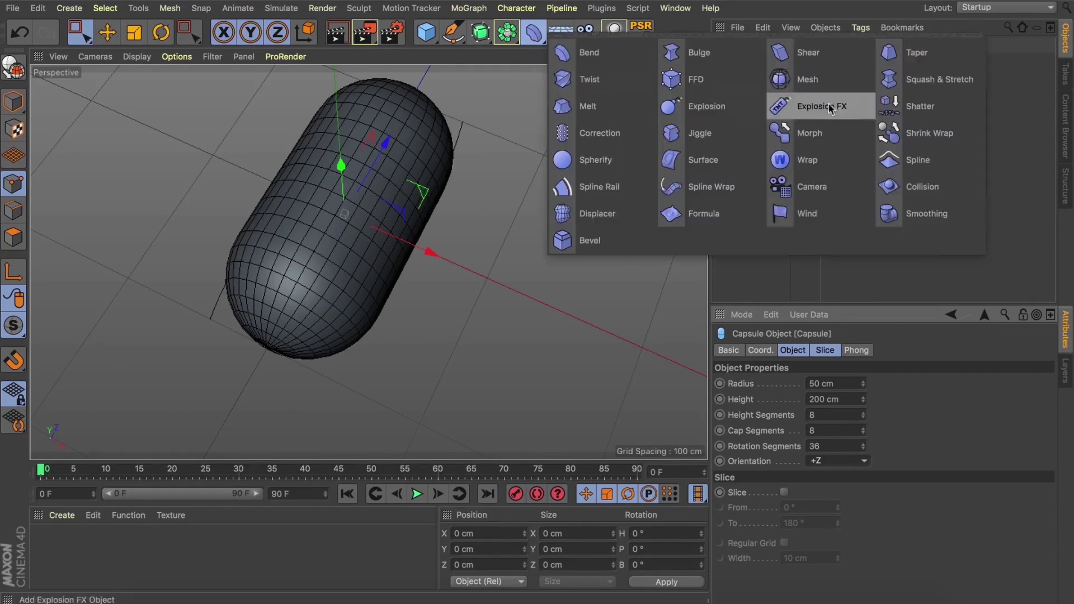
click(708, 187)
drag(762, 44, 749, 63)
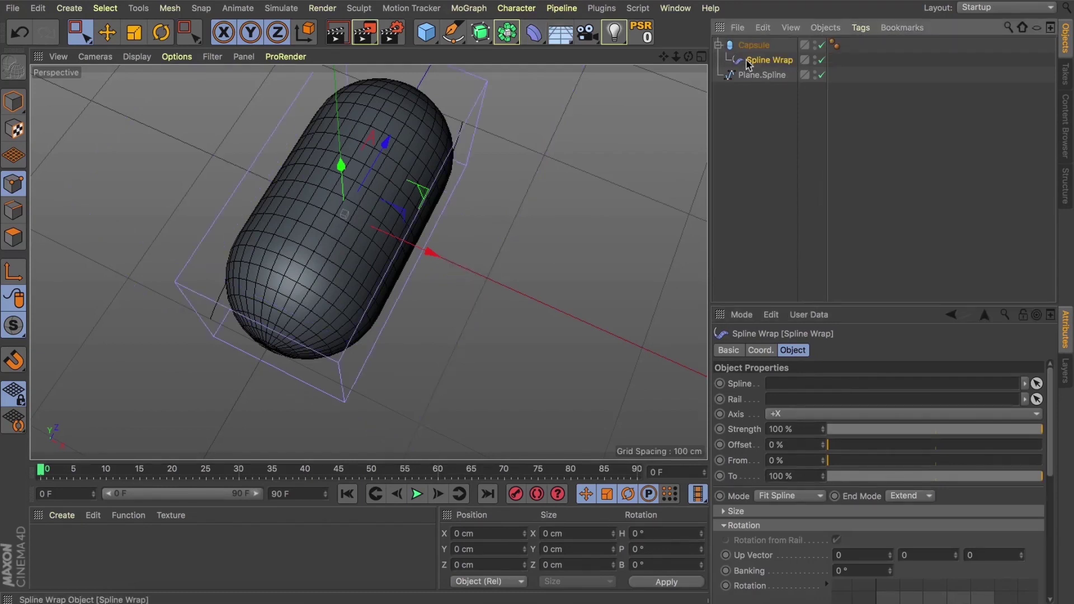
- Set the Spline Wrap's axis to +Z and assign Plane.Spline as its spline
click(809, 420)
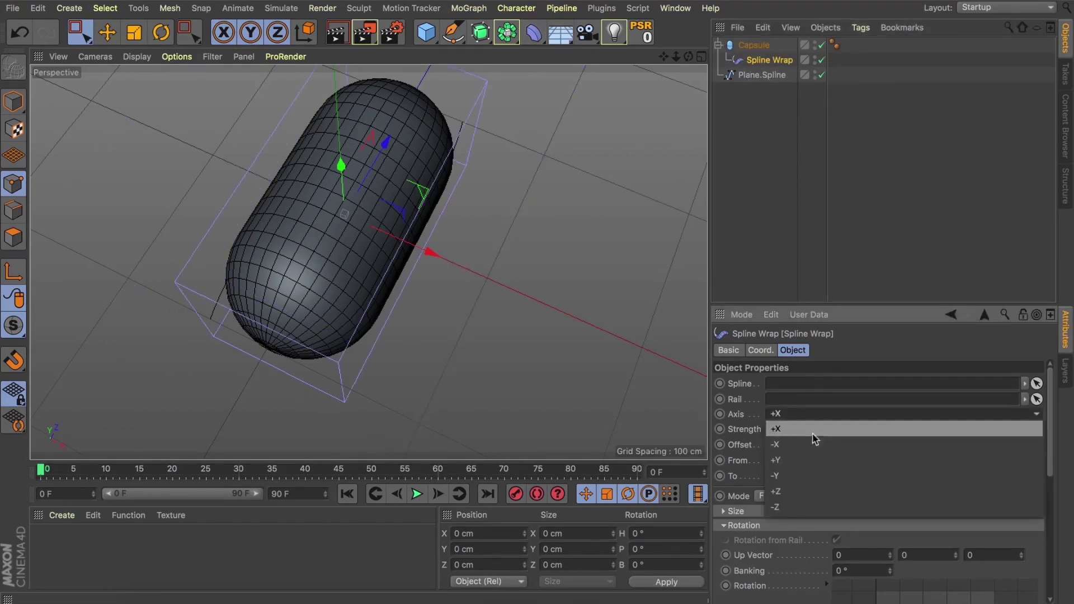
click(790, 494)
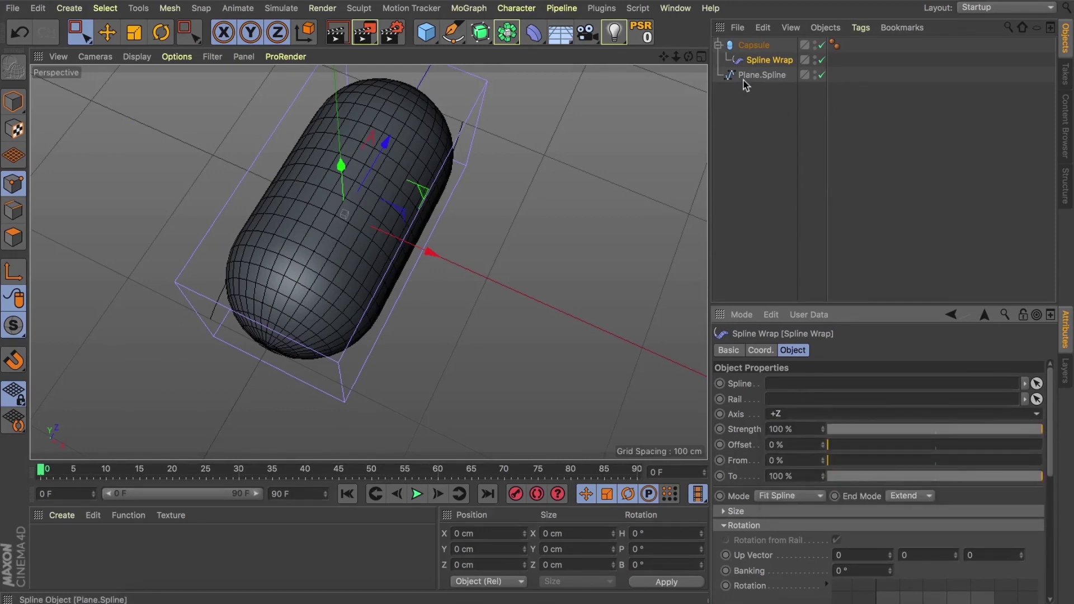
drag(748, 76, 770, 384)
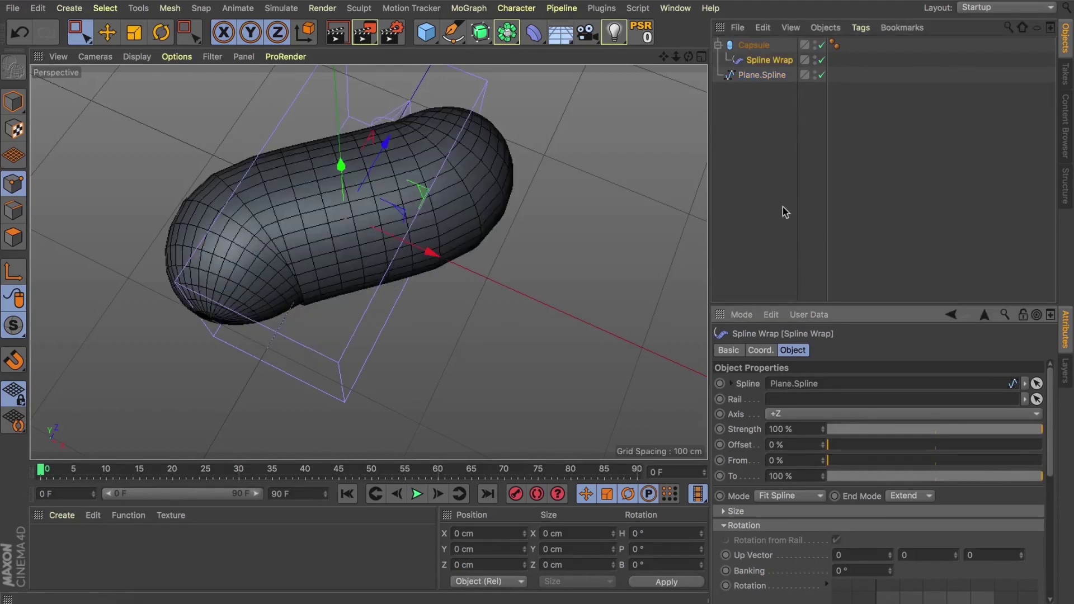
- Set the capsule's radius to 27 cm and its height segments to 50
click(756, 46)
drag(864, 383, 863, 389)
click(863, 386)
click(862, 381)
click(863, 381)
drag(688, 57, 718, 78)
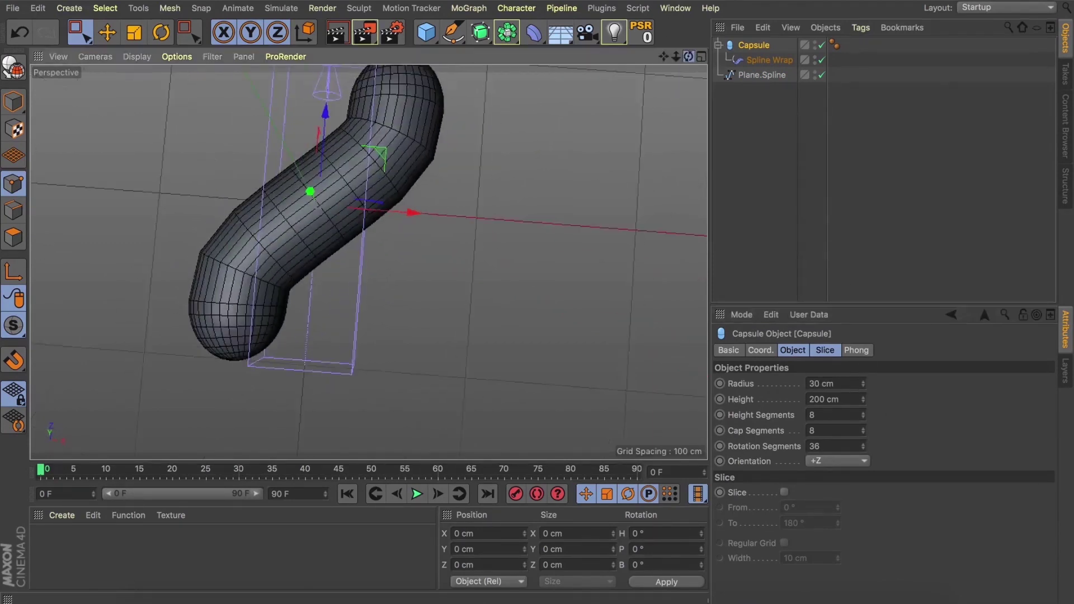
click(821, 384)
text(27)
key(Return)
drag(664, 56, 667, 33)
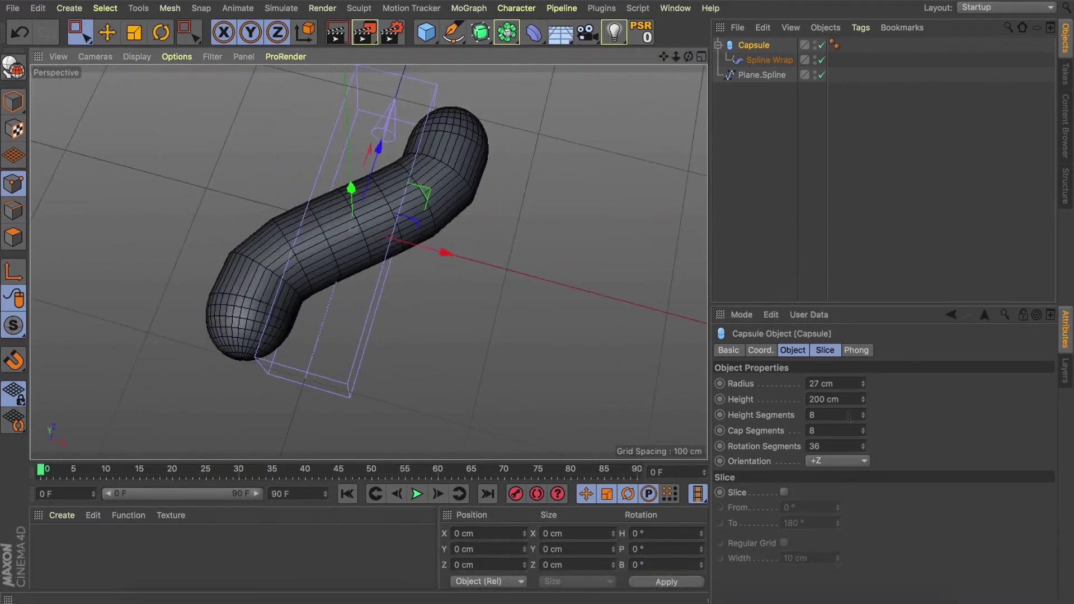
double_click(849, 415)
mouse_move(687, 56)
mouse_down()
mouse_move(368, 262)
mouse_move(687, 59)
mouse_move(368, 262)
mouse_move(676, 56)
mouse_move(690, 57)
mouse_up()
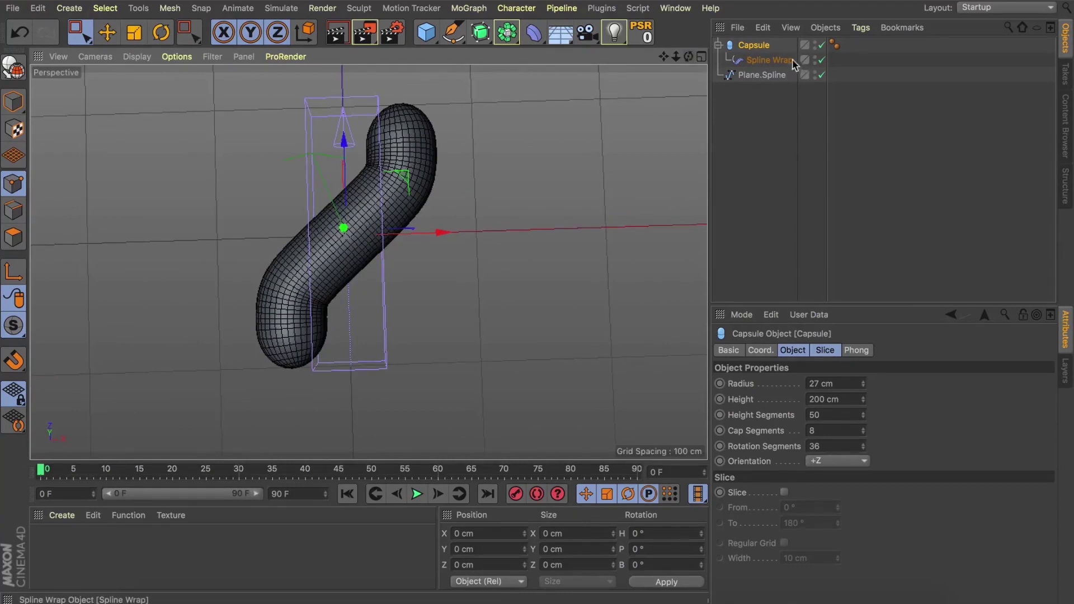
- Disable the capsule and its Spline Wrap, and lengthen the tangent handles of the spline's two corner points
click(822, 60)
click(821, 44)
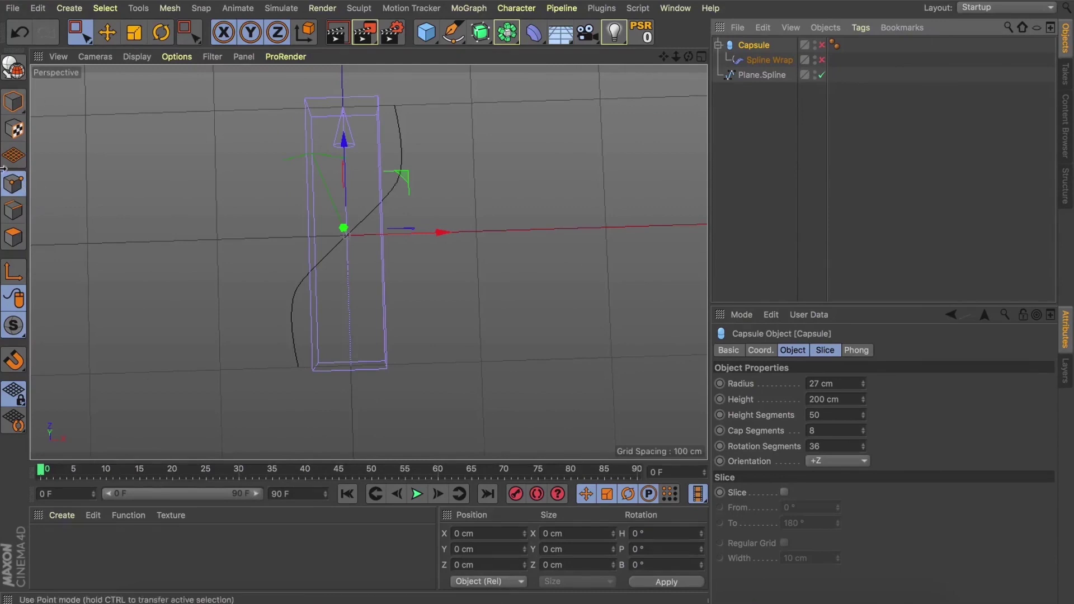
click(106, 32)
click(755, 76)
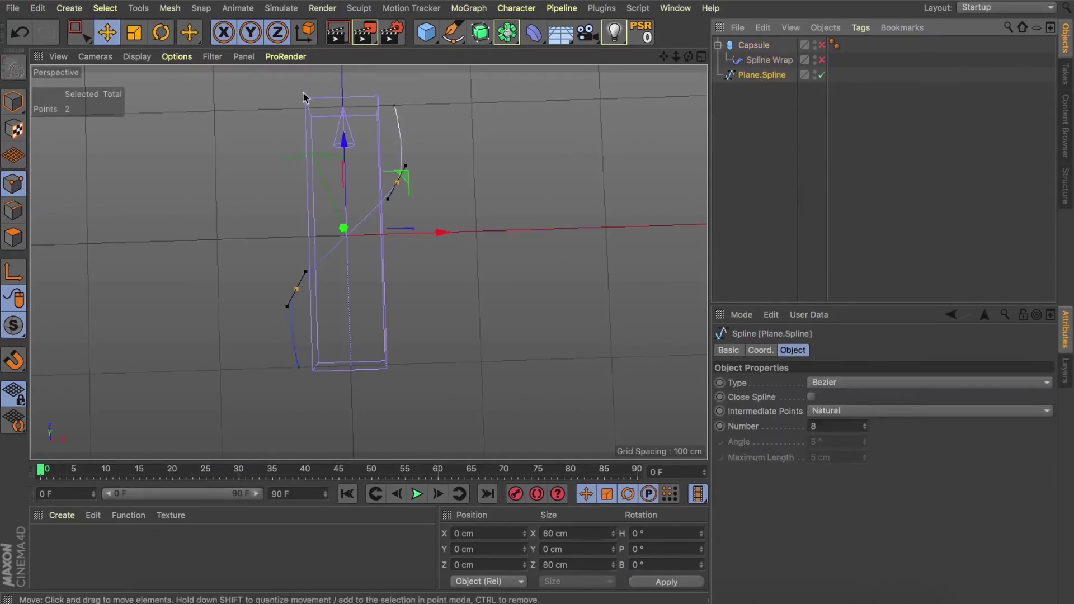
click(297, 289)
drag(304, 271, 311, 255)
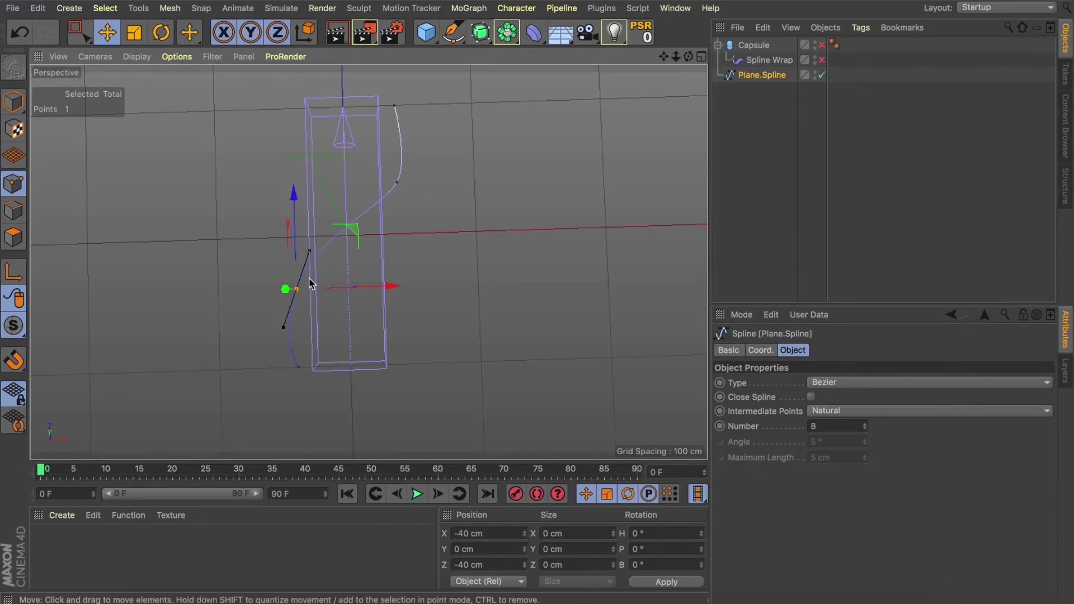
click(397, 184)
drag(384, 199, 377, 222)
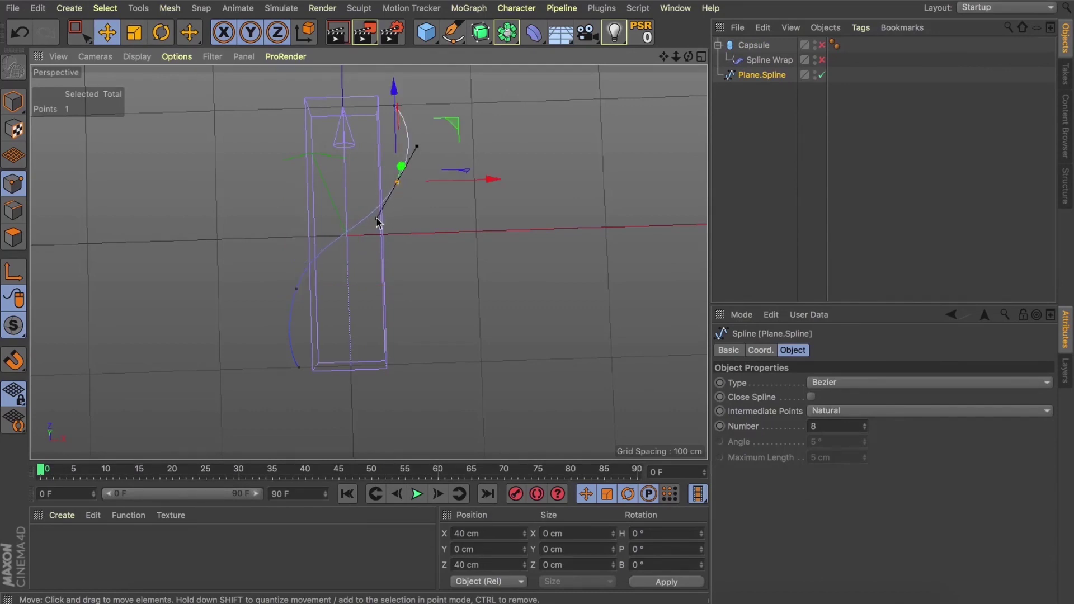
- Move the spline's upper corner point to about X 37 cm and Z 32 cm
drag(391, 105, 392, 117)
drag(493, 186, 489, 190)
drag(389, 96, 390, 97)
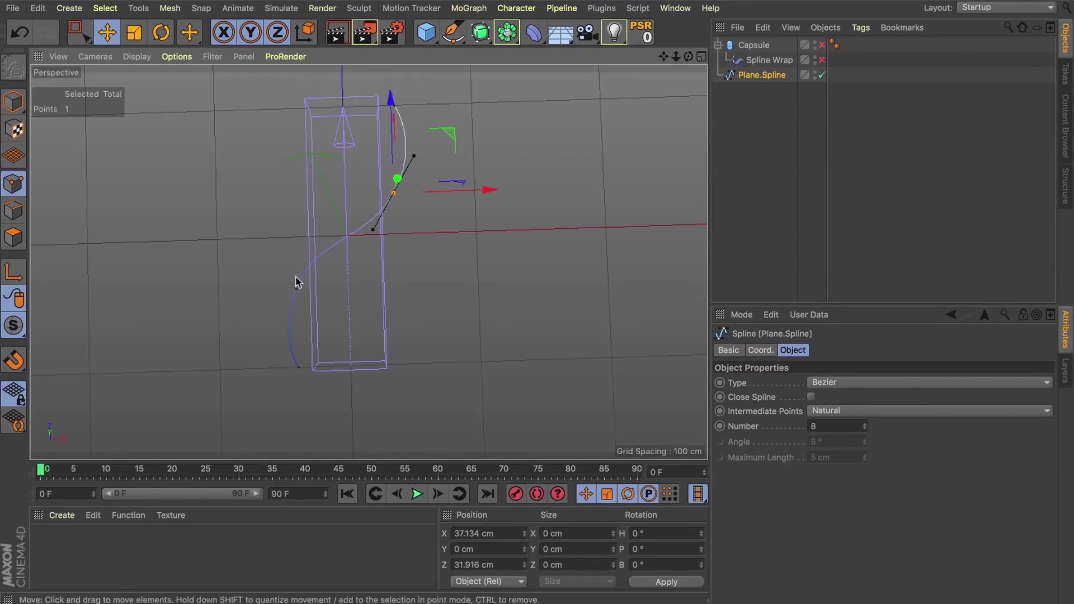
- Move the spline's lower end point to Z -130 cm and upper one to Z 130 cm, and re-enable the capsule and Spline Wrap
click(298, 367)
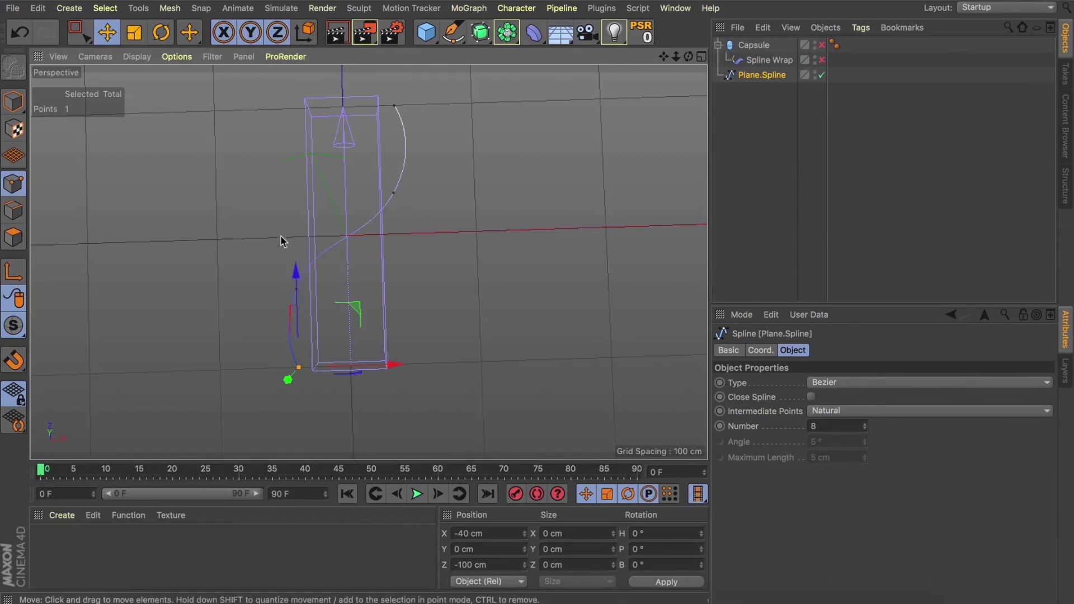
drag(298, 273, 308, 307)
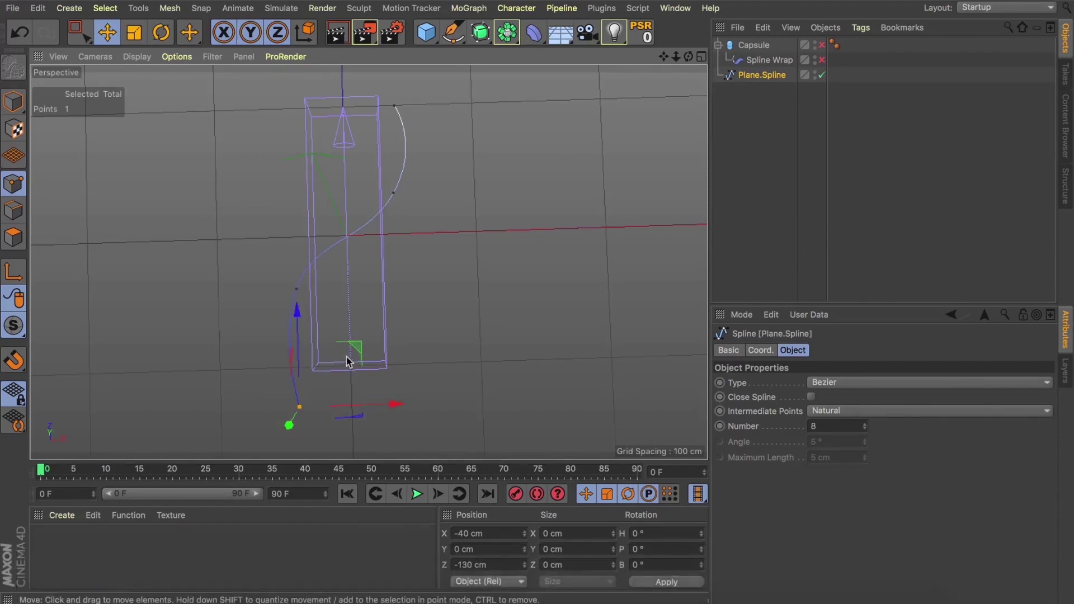
click(394, 106)
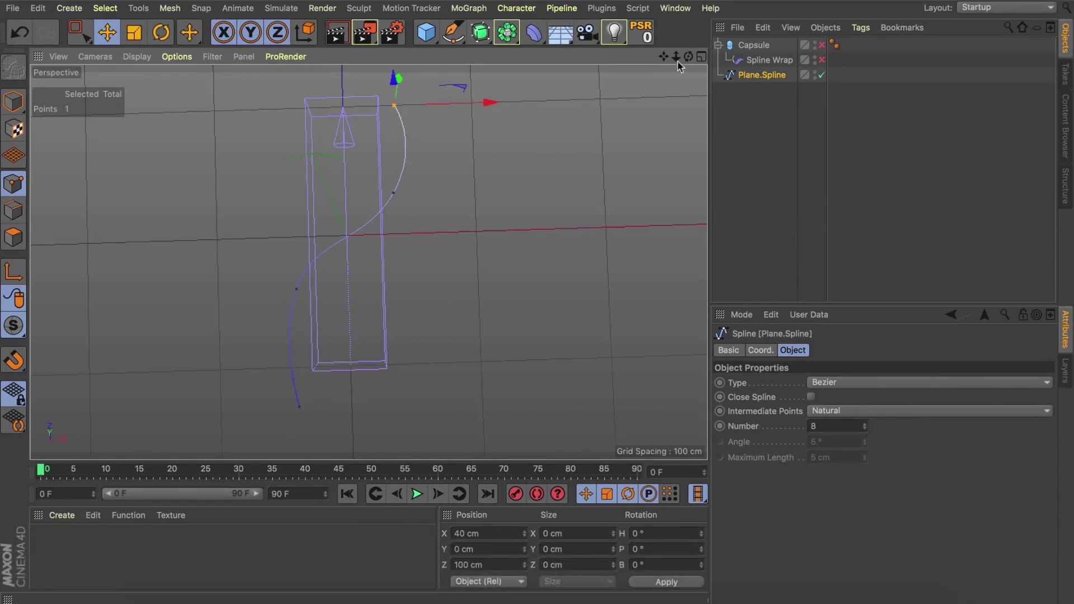
drag(662, 57, 694, 115)
drag(688, 57, 641, 61)
shift+drag(491, 128, 507, 86)
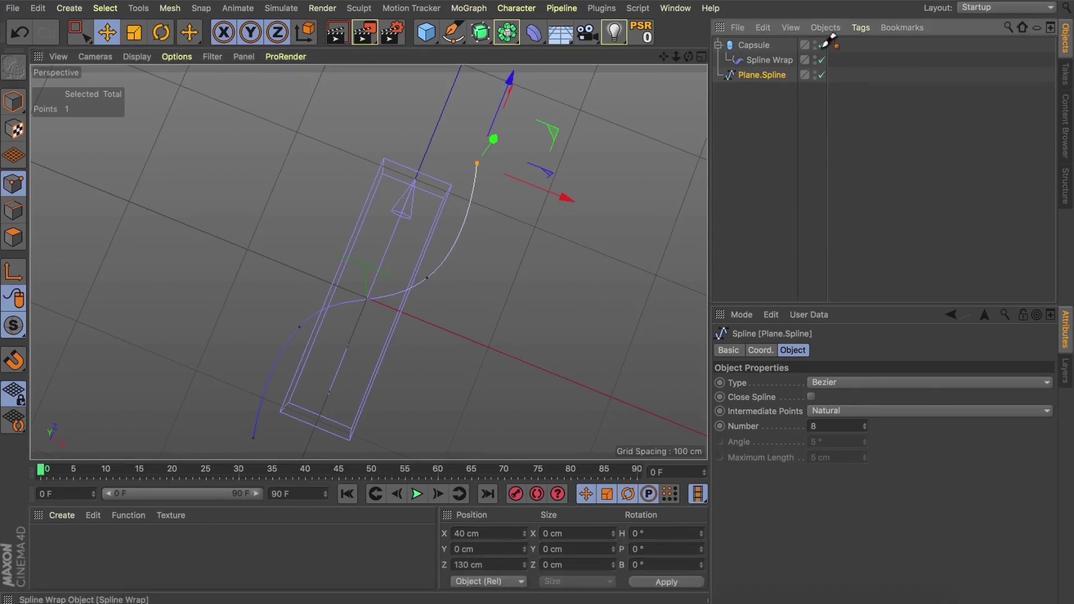
click(821, 60)
drag(689, 56, 703, 27)
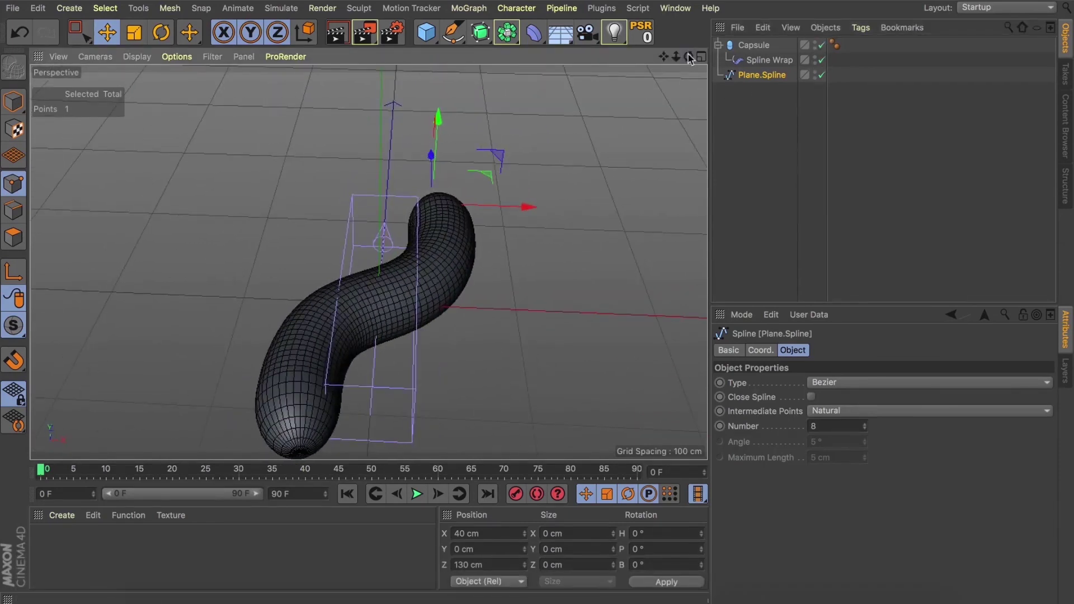
- Add a Connect object and place the capsule and Plane.Spline inside it
click(719, 45)
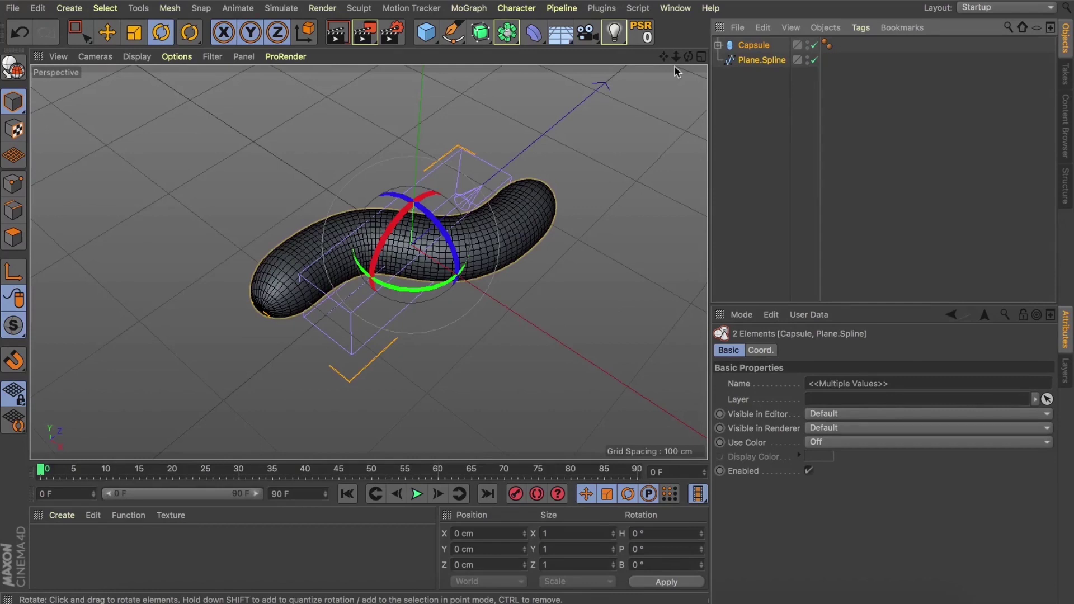
drag(534, 33, 667, 83)
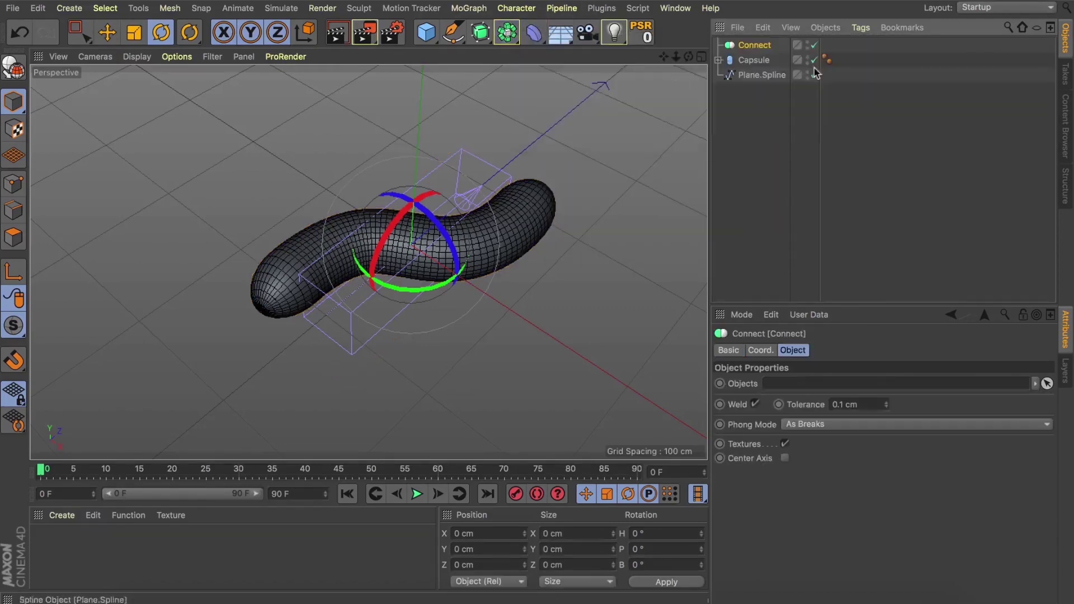
drag(770, 121, 752, 68)
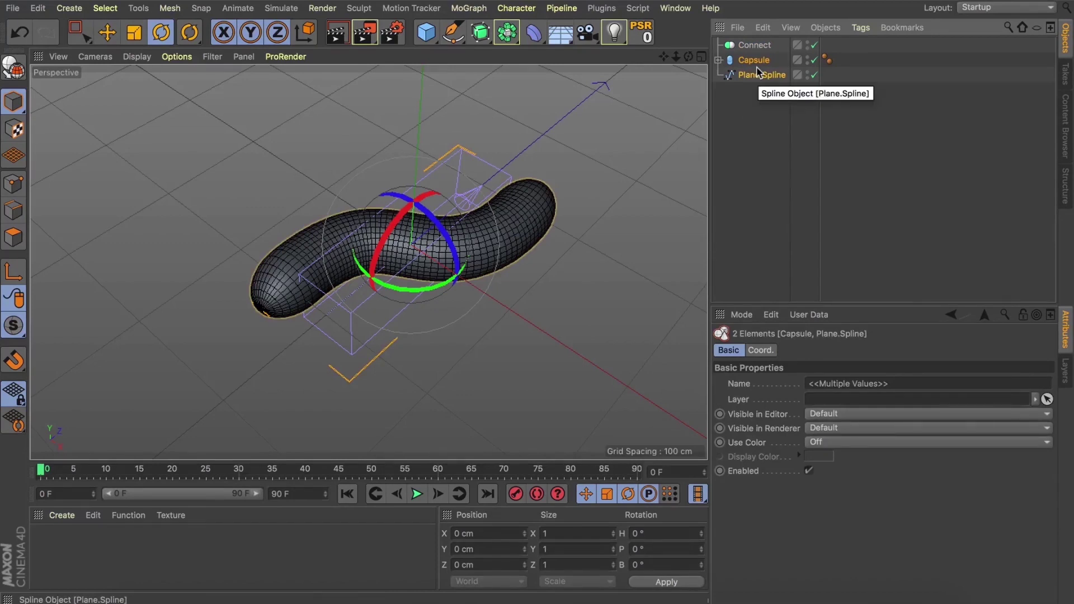
drag(756, 62, 748, 49)
click(749, 48)
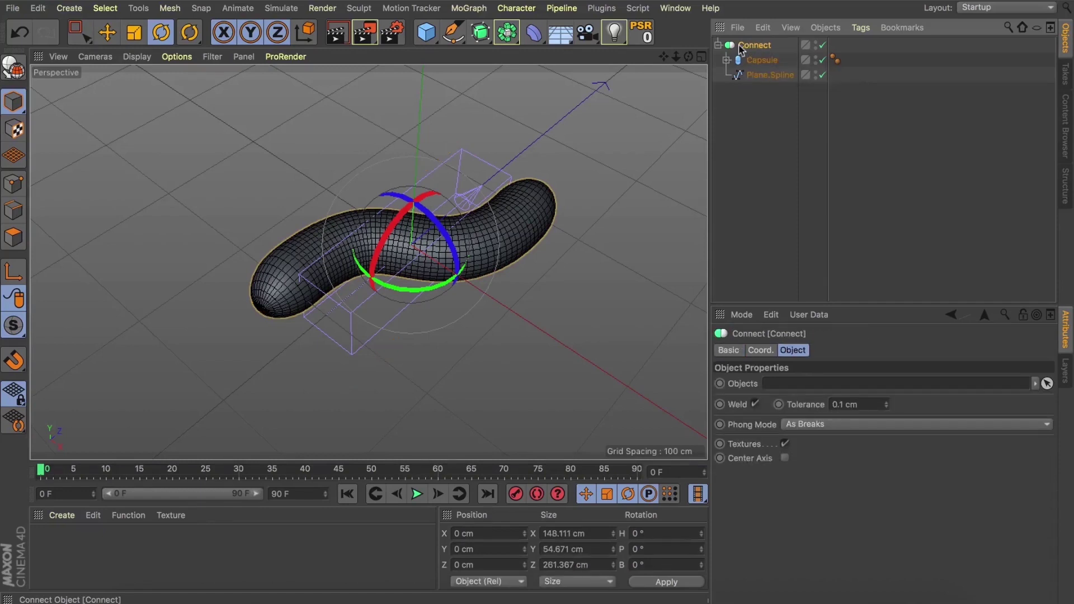
click(719, 44)
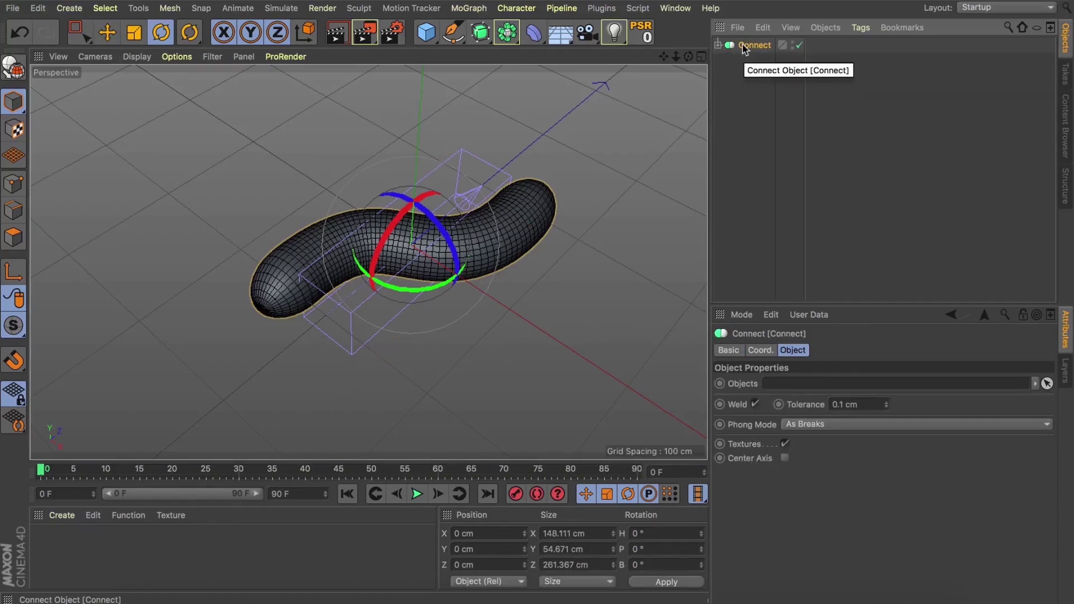
- Duplicate the Connect object as a hidden, disabled copy, and make the original editable
key(alt)
mouse_move(742, 68)
super+mouse_down()
mouse_move(751, 46)
mouse_move(748, 85)
super+mouse_up()
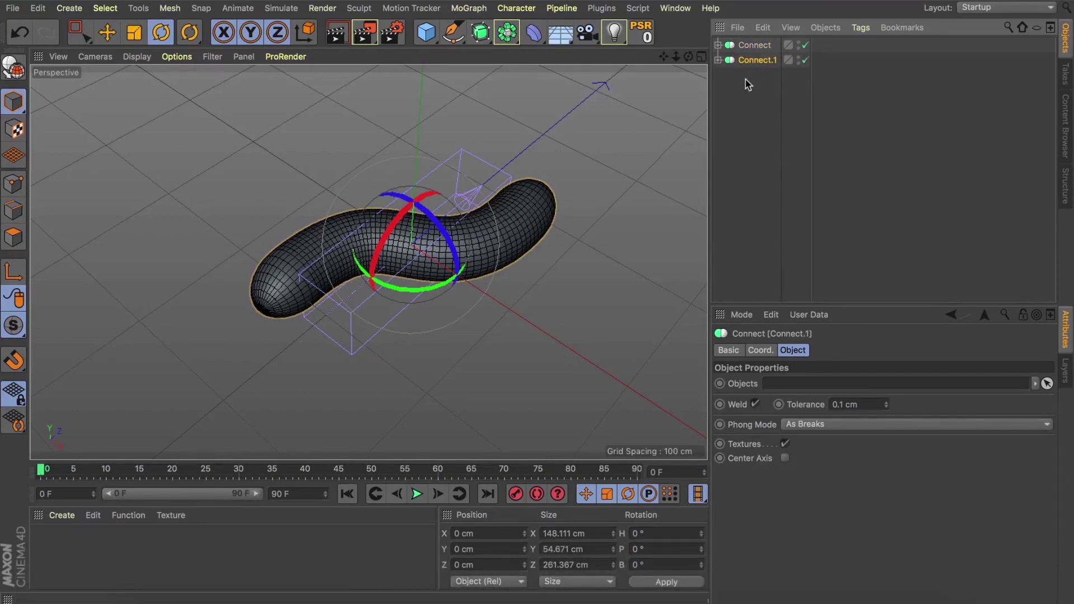
alt+click(798, 60)
click(805, 60)
click(754, 46)
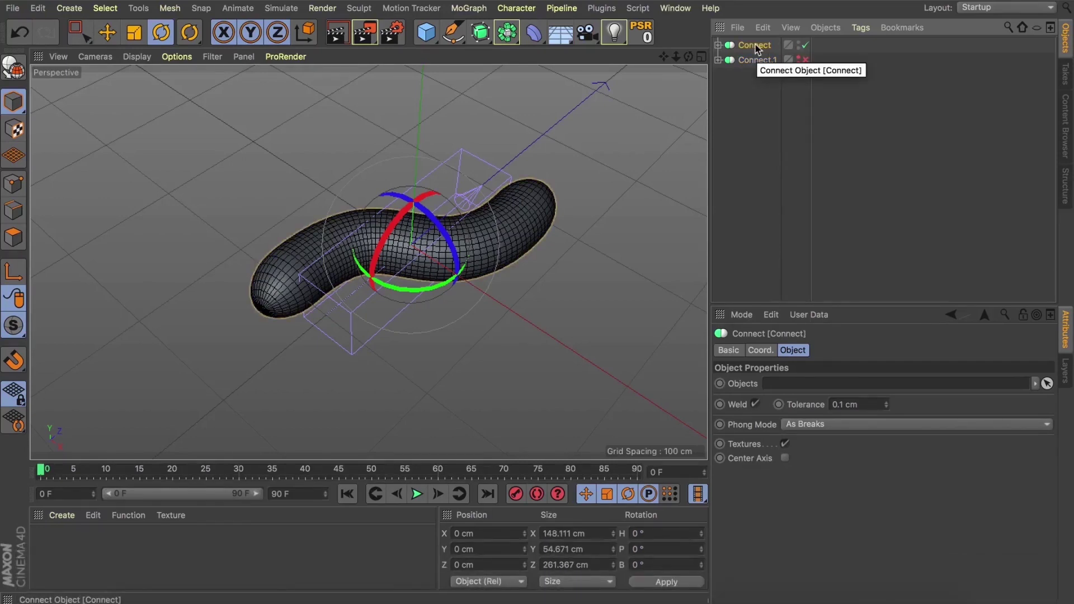
key(c)
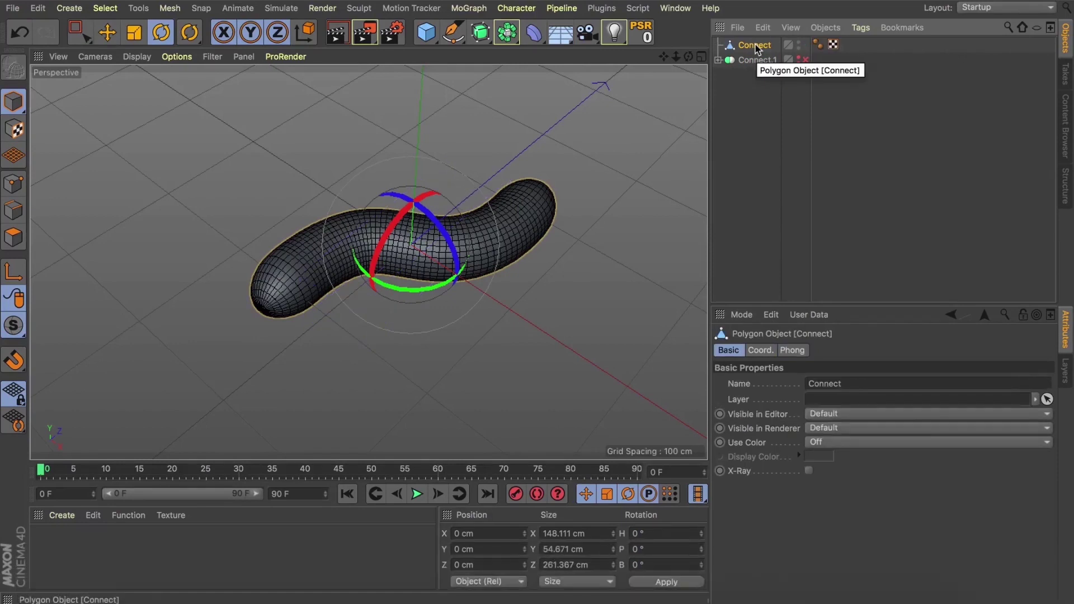
- Add a Bend deformer under the editable Connect mesh and fit it to its parent
drag(688, 58, 691, 61)
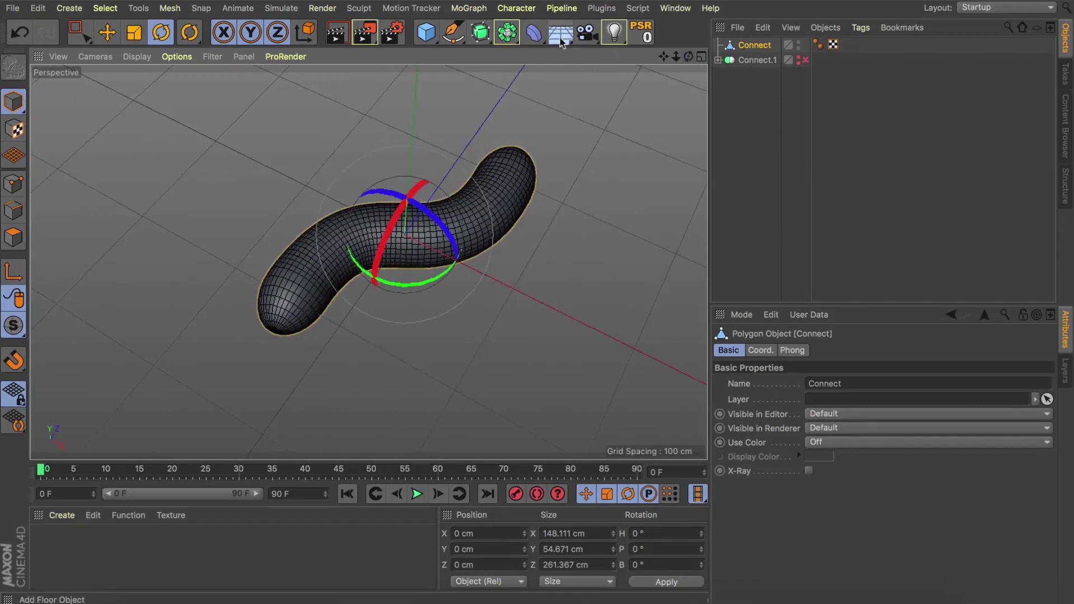
click(534, 32)
click(582, 43)
drag(725, 49, 750, 57)
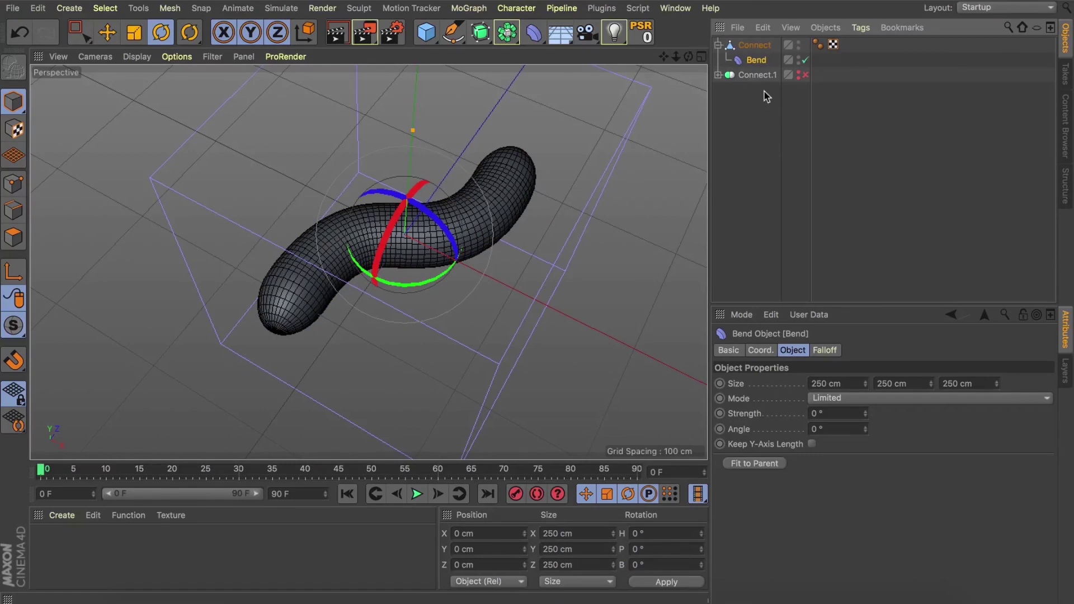
click(757, 463)
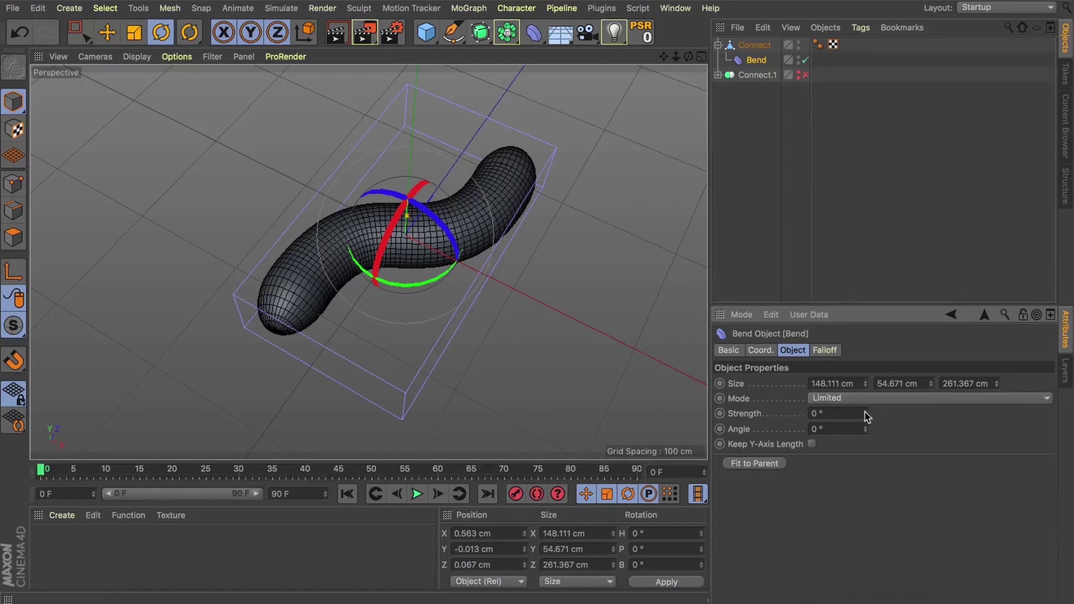
- Bend the mesh with a strength of 43° and rotate the Bend deformer to heading 90° and bank 90°
drag(866, 413, 866, 416)
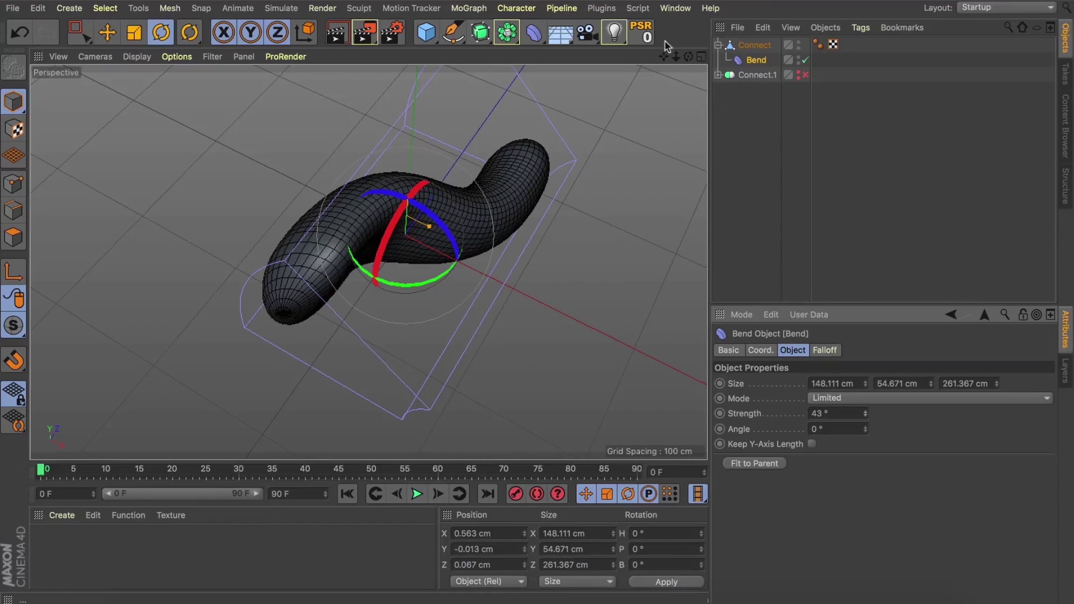
drag(689, 57, 649, 59)
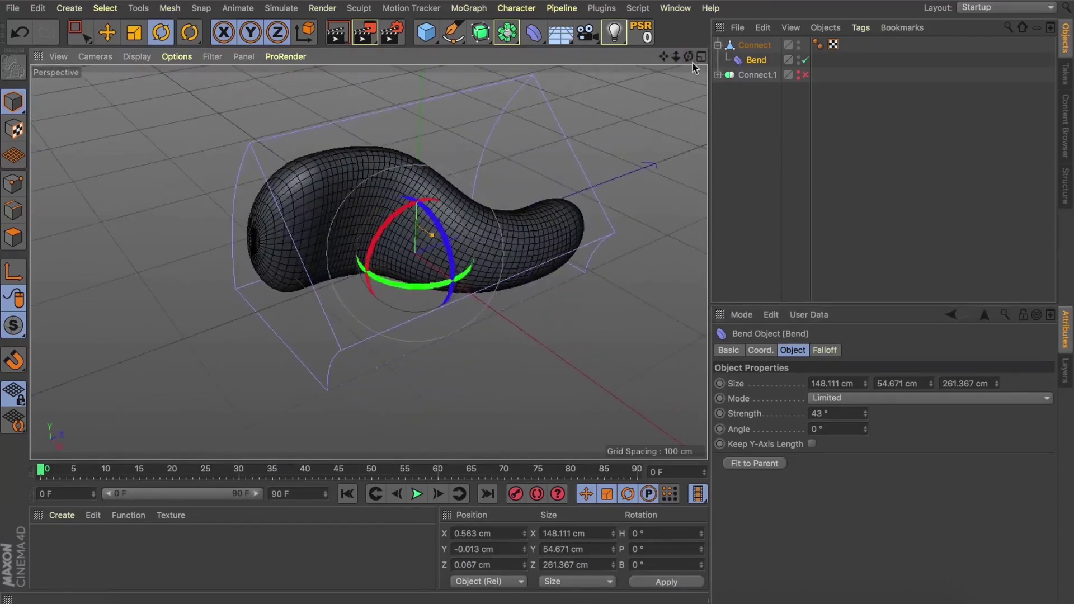
key(r)
drag(434, 270, 503, 280)
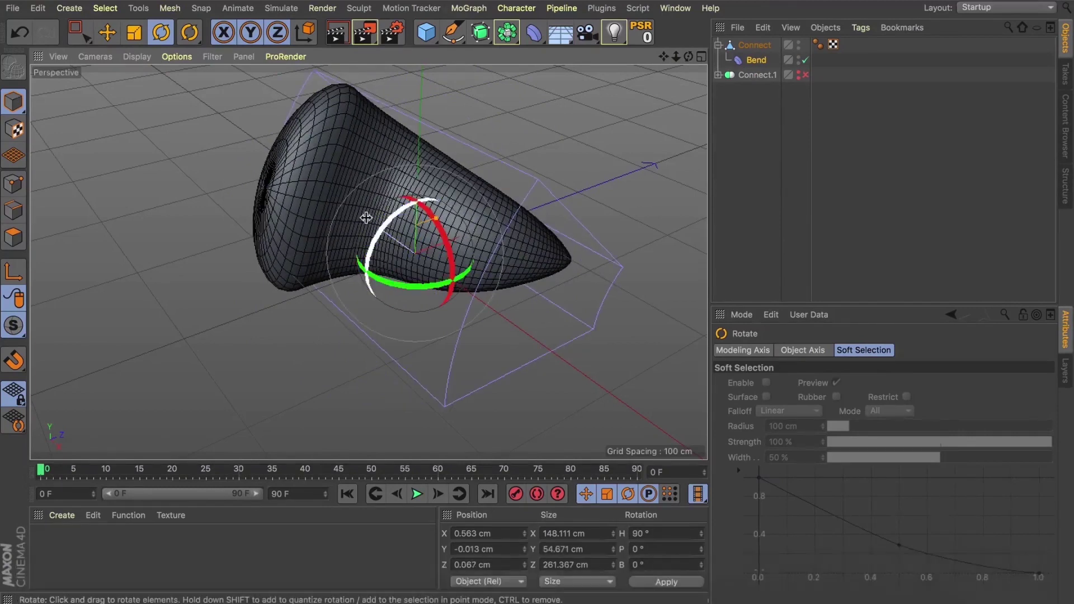
shift+drag(379, 238, 439, 215)
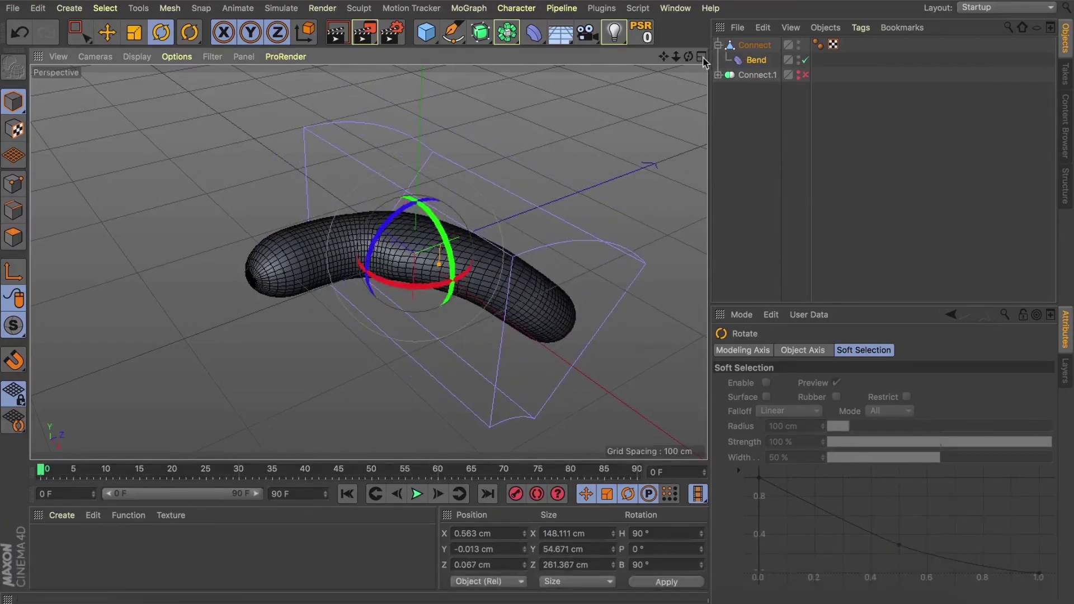
- Set the Bend deformer's strength to 0° and fit the rotated deformer to its parent again
click(702, 57)
click(756, 59)
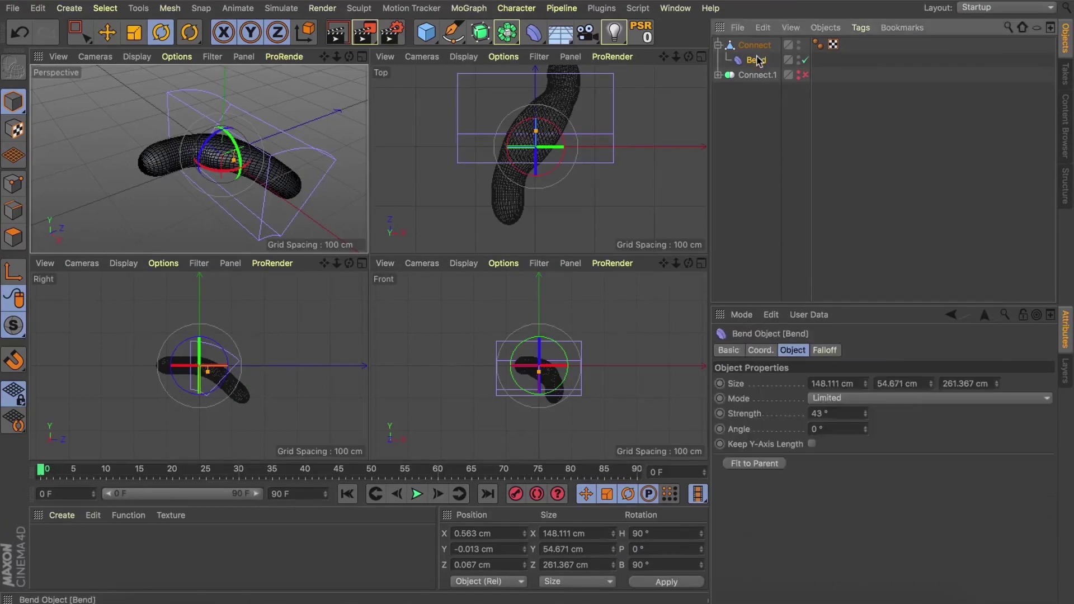
double_click(818, 413)
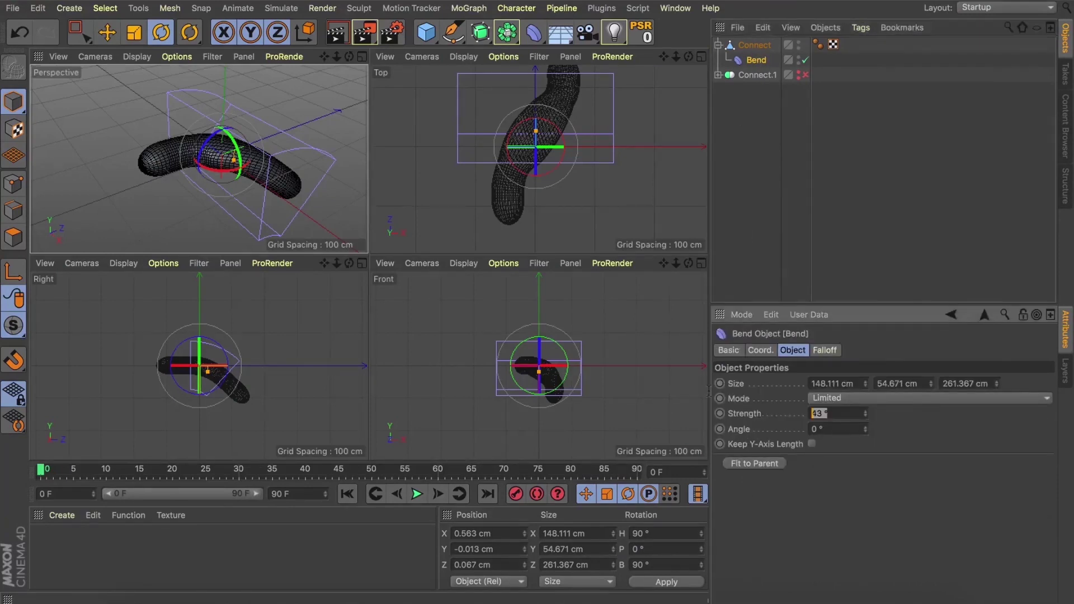
text(0)
key(Return)
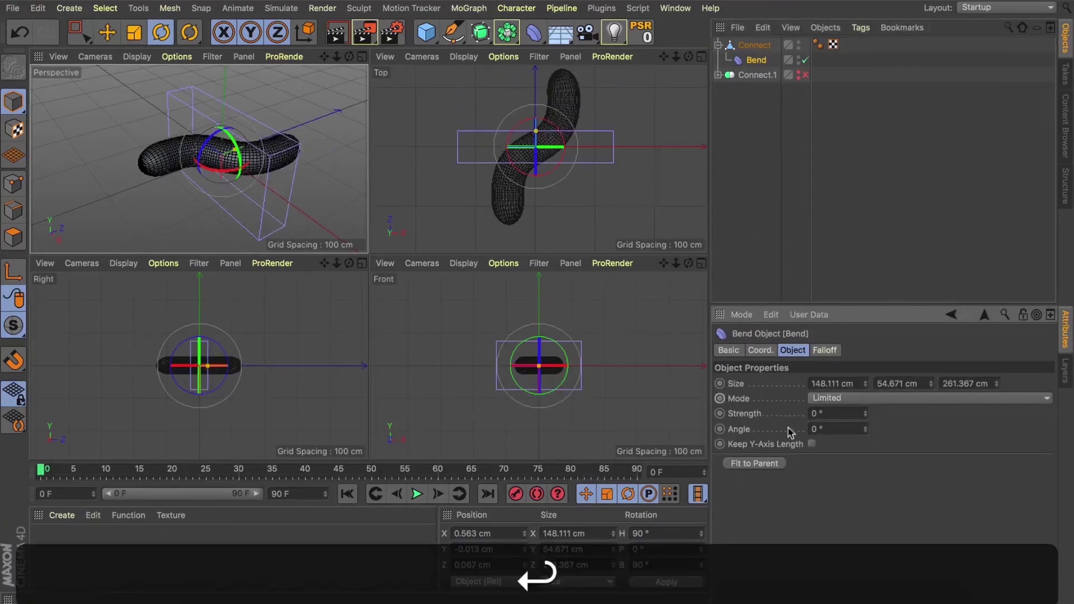
click(768, 467)
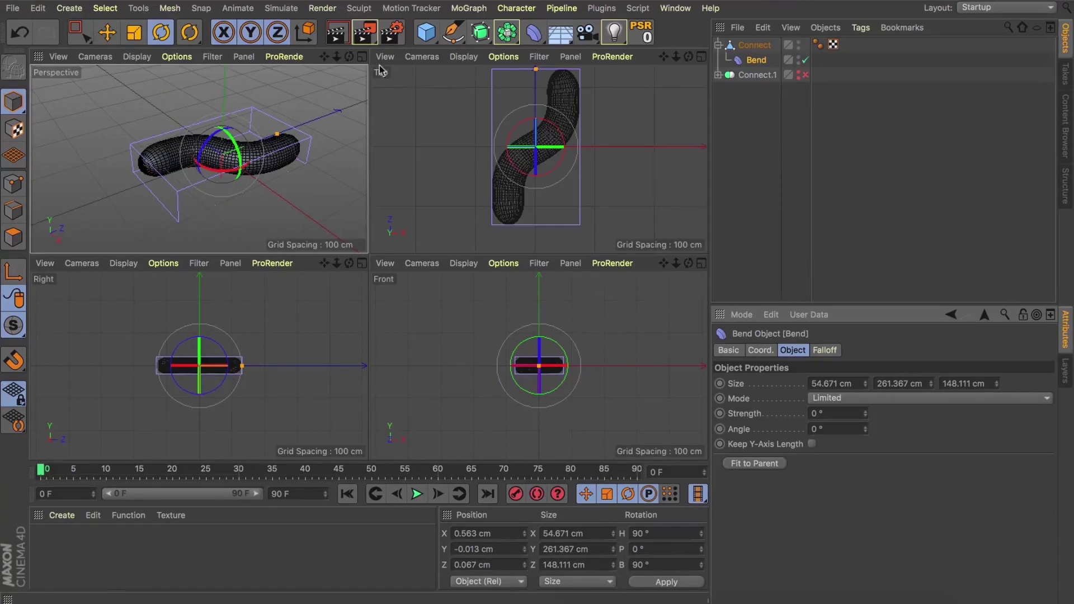
- Set the Bend strength to 146° and enable keeping the Y-axis length
click(362, 56)
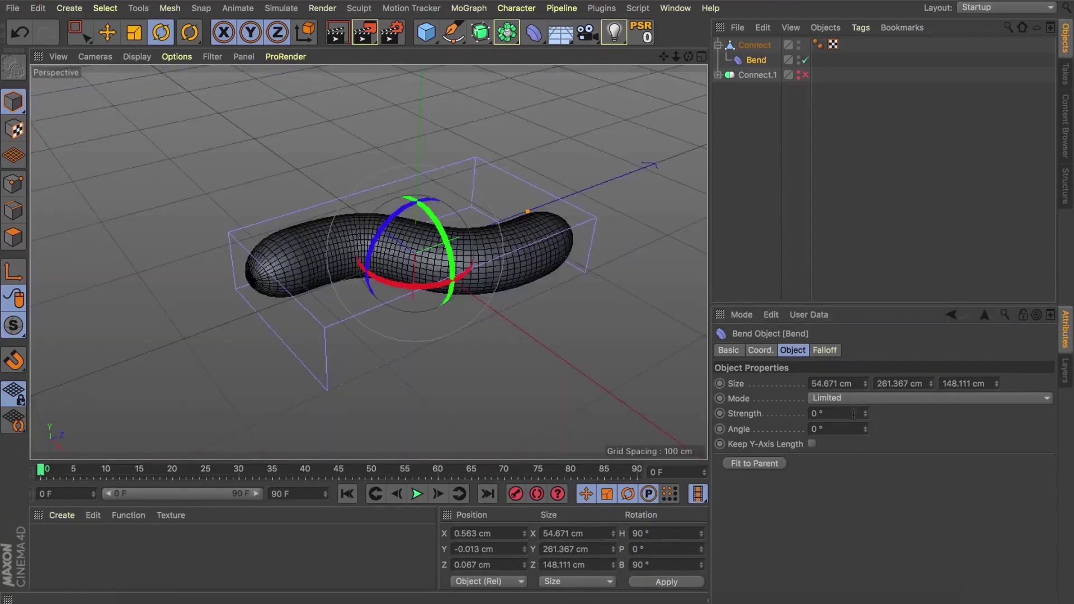
drag(865, 419, 866, 418)
drag(663, 56, 635, 0)
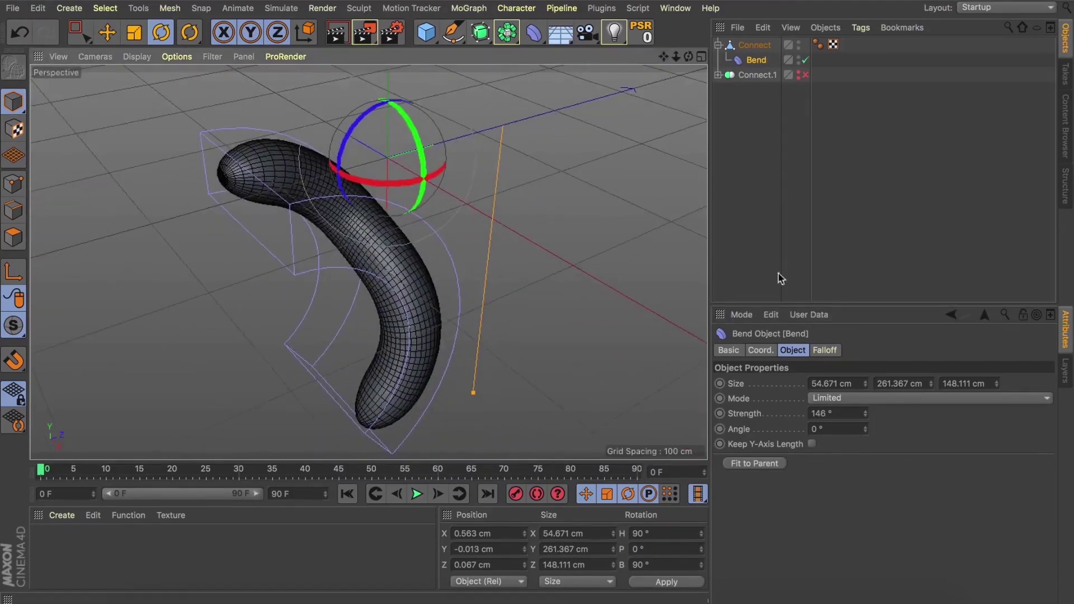
click(812, 444)
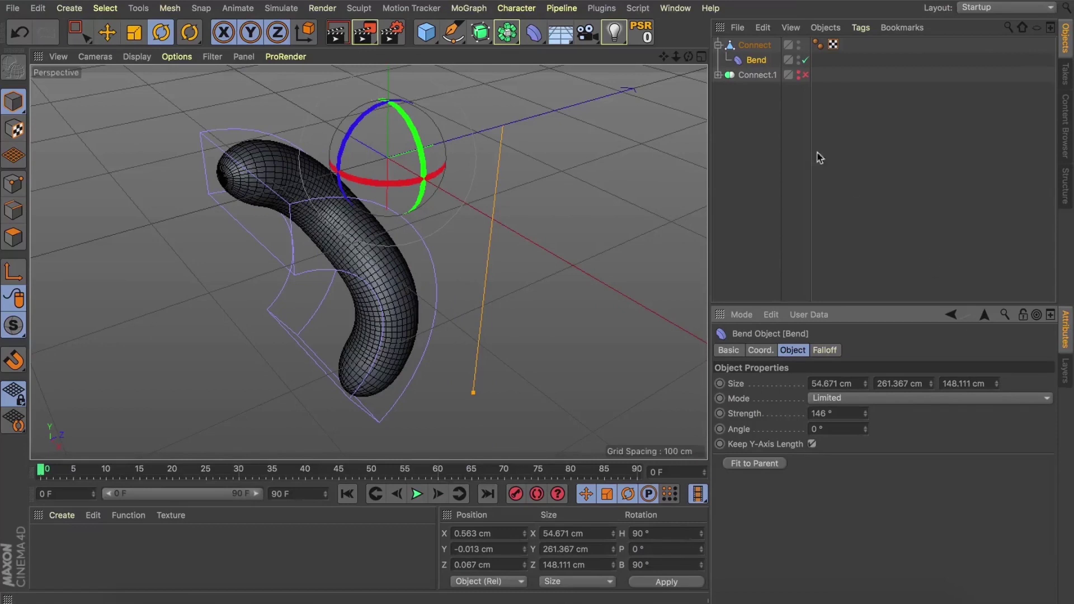
- Set the Bend strength to 180° so the mesh curls into a half circle, checking it in the Right view
click(703, 57)
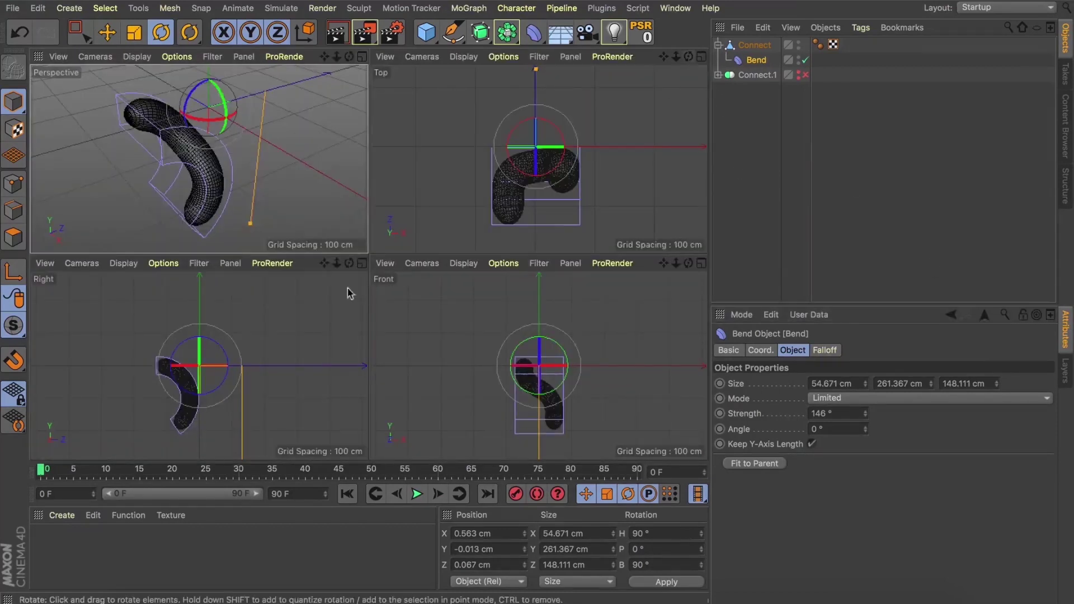
drag(327, 264, 335, 252)
click(361, 263)
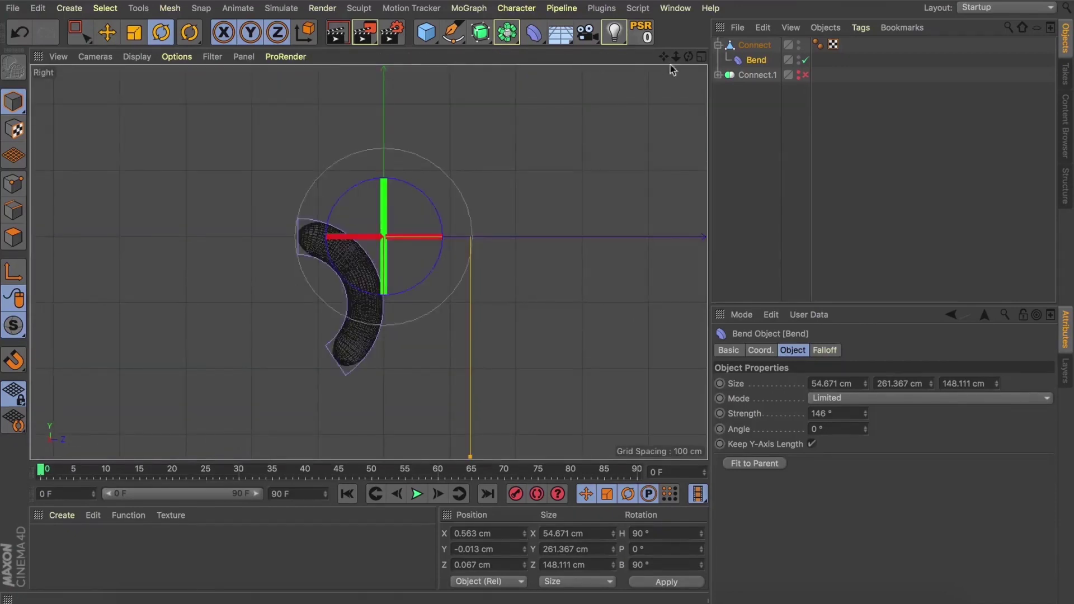
drag(865, 414, 865, 399)
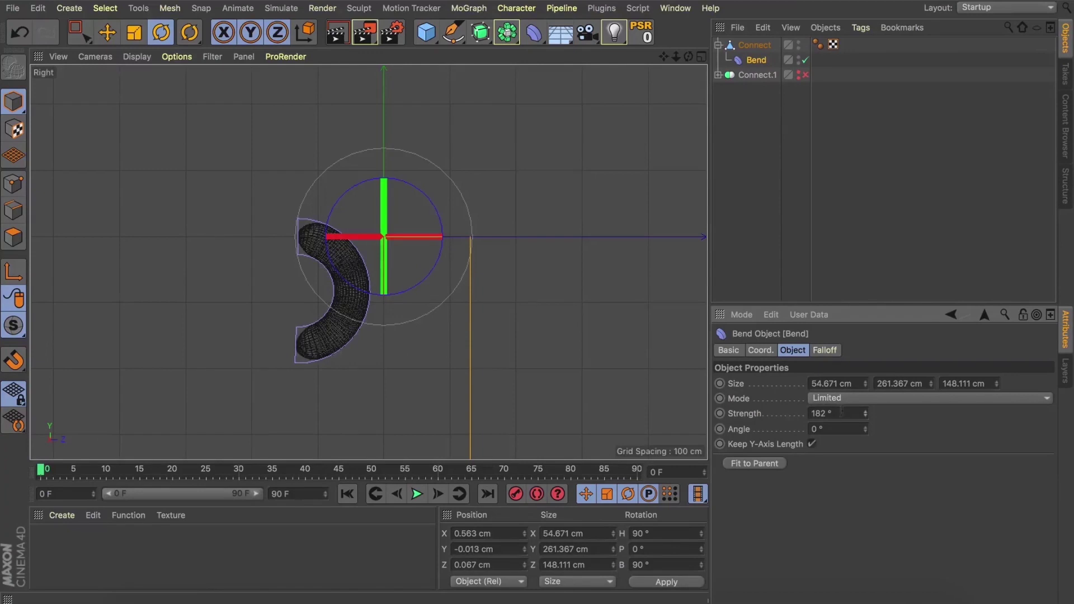
click(855, 408)
text(180)
key(Return)
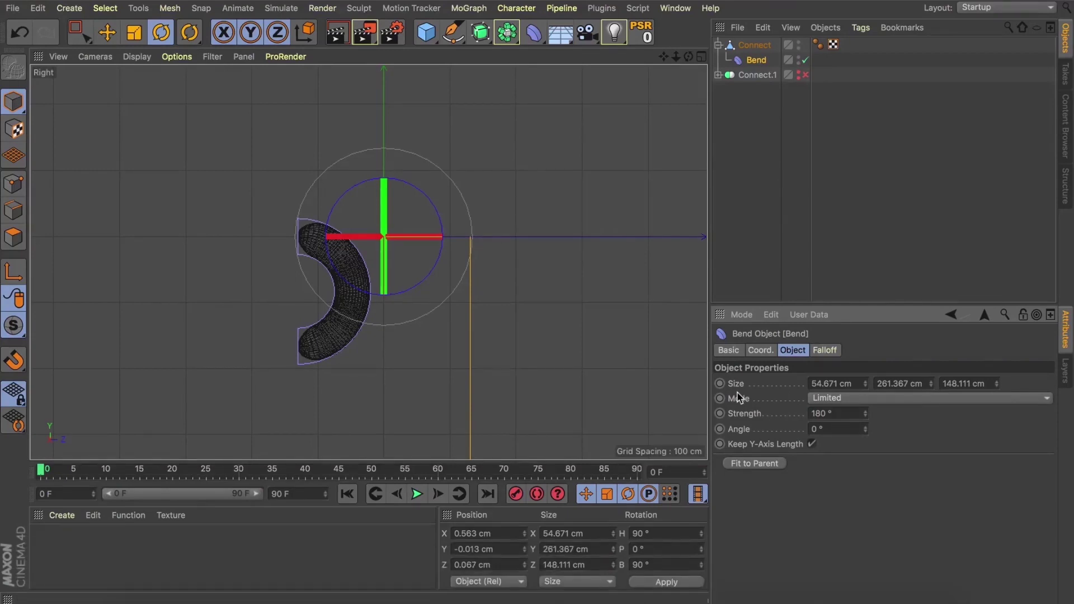
- Rotate the Connect mesh to a pitch of 90° so the bent arch stands with its ends pointing down
click(753, 45)
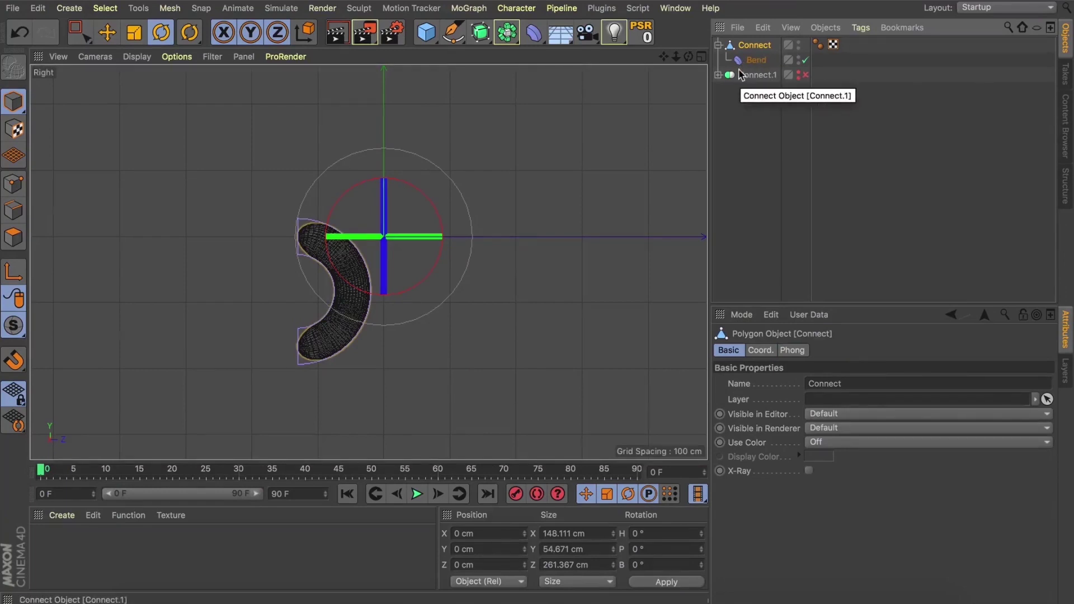
click(701, 57)
click(362, 56)
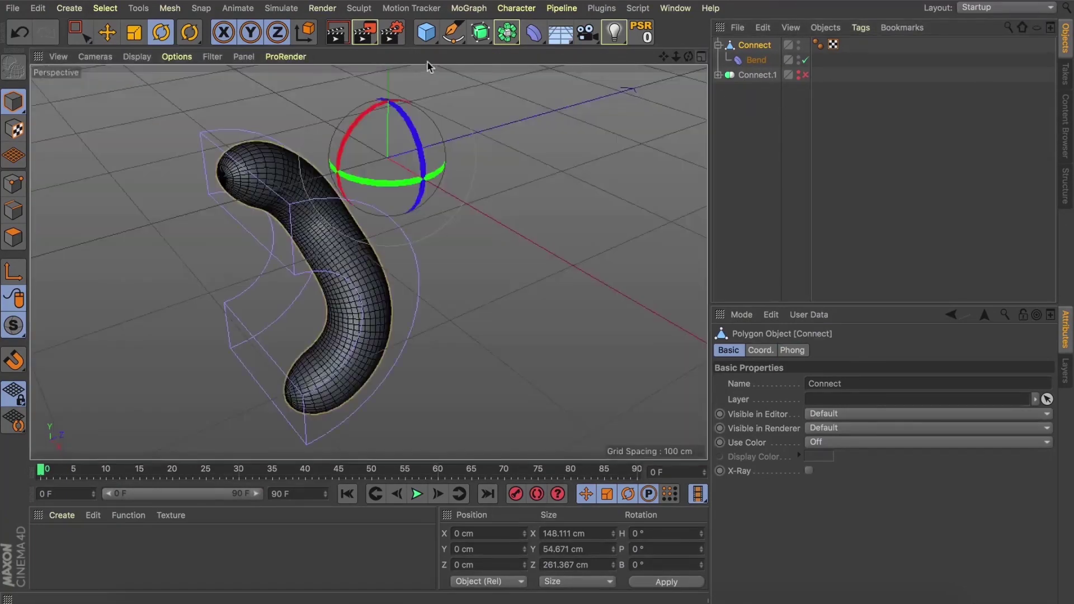
drag(688, 56, 659, 49)
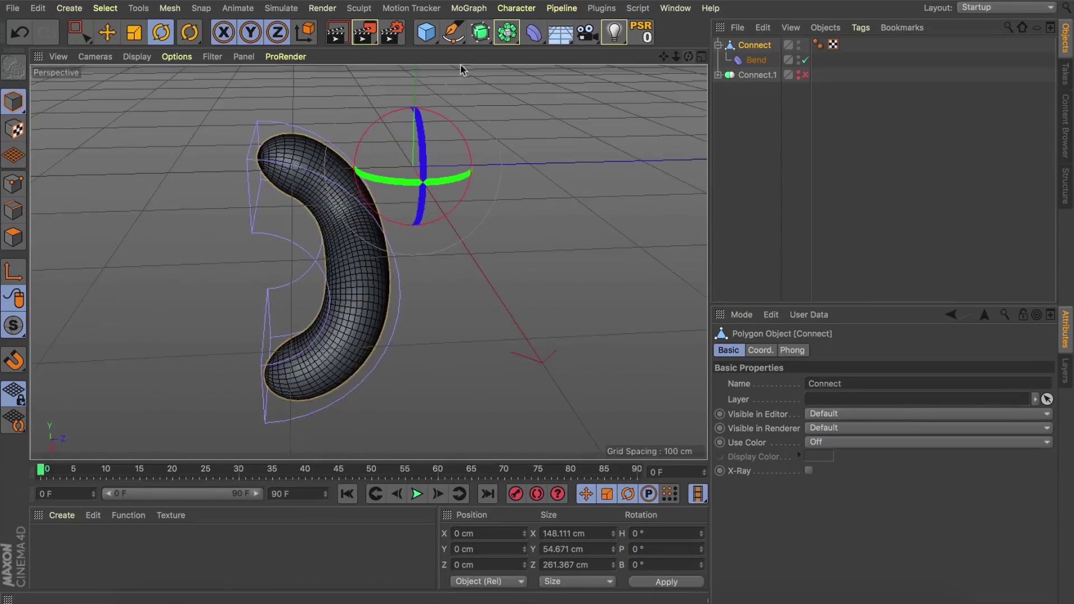
shift+drag(371, 125, 363, 225)
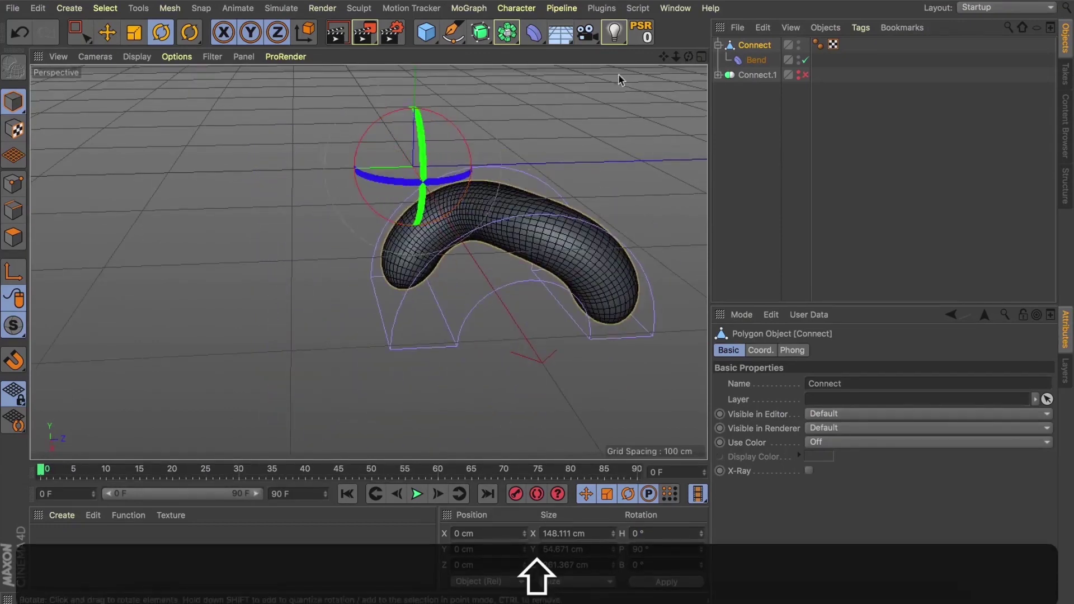
drag(663, 56, 663, 23)
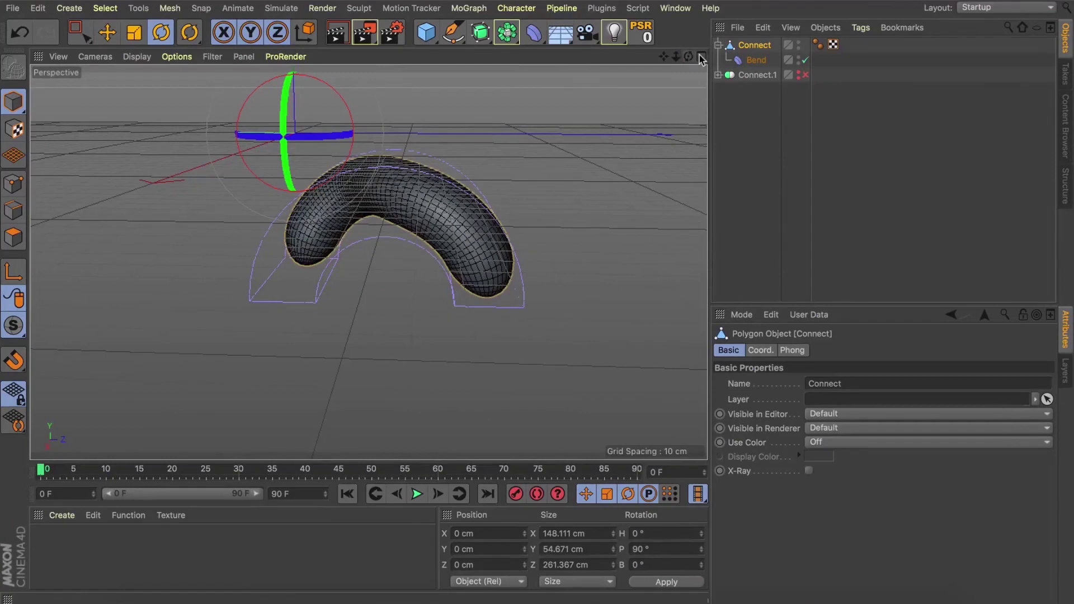
- Move only the Connect mesh's axis to Z 80 cm and Y -19.584 cm, centred at the top of the arch
click(700, 56)
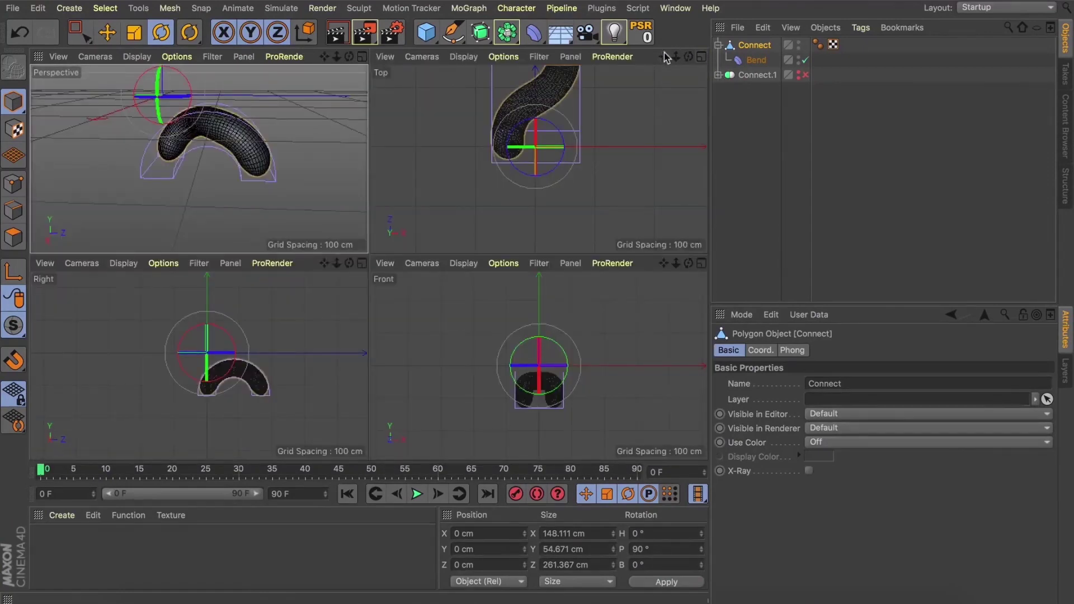
drag(663, 56, 655, 117)
click(16, 274)
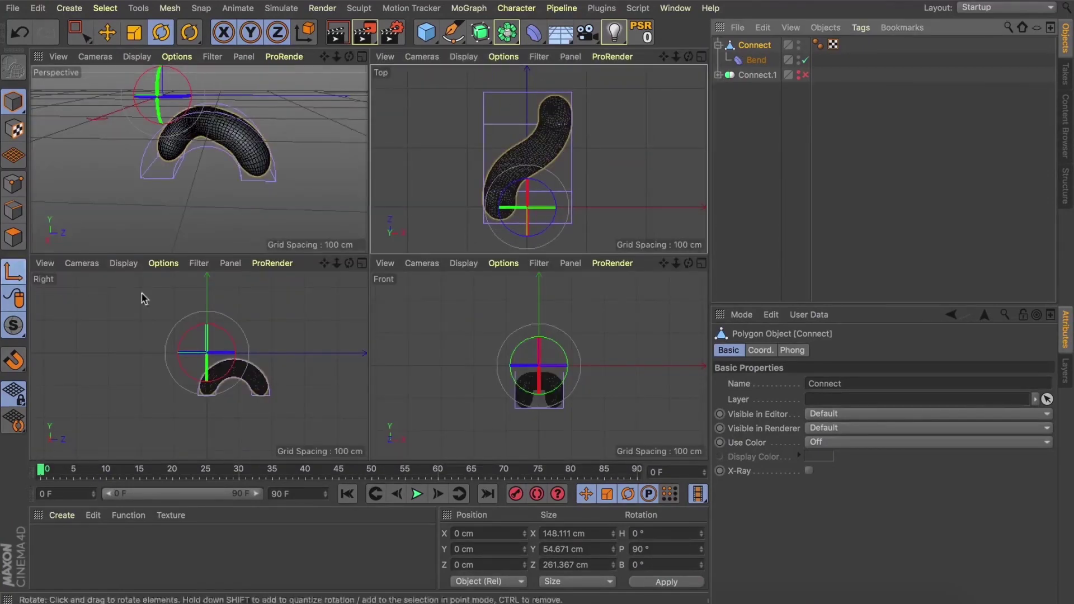
key(e)
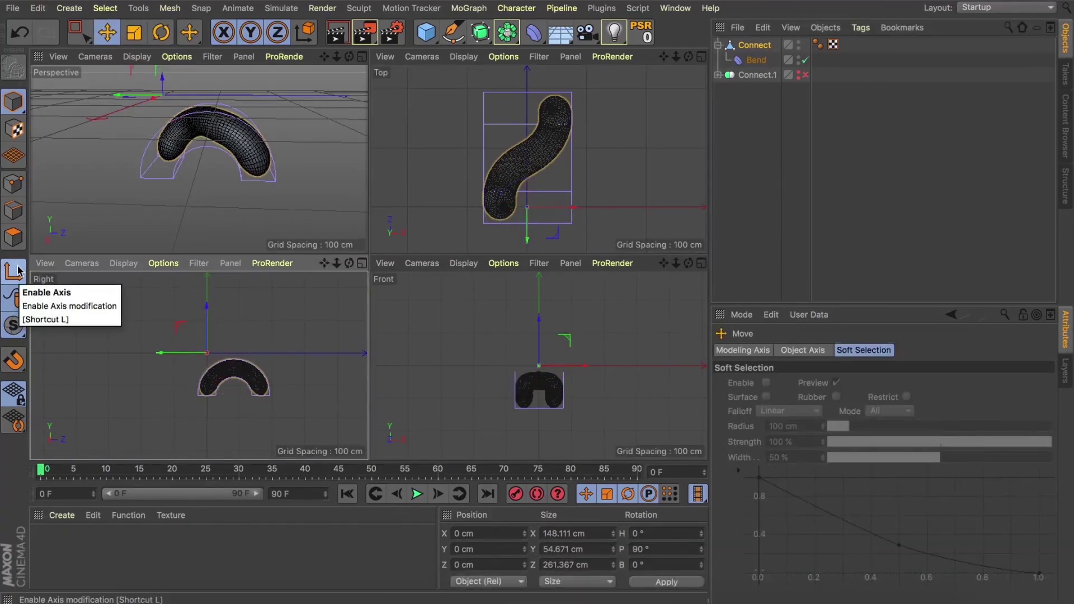
drag(159, 353, 186, 356)
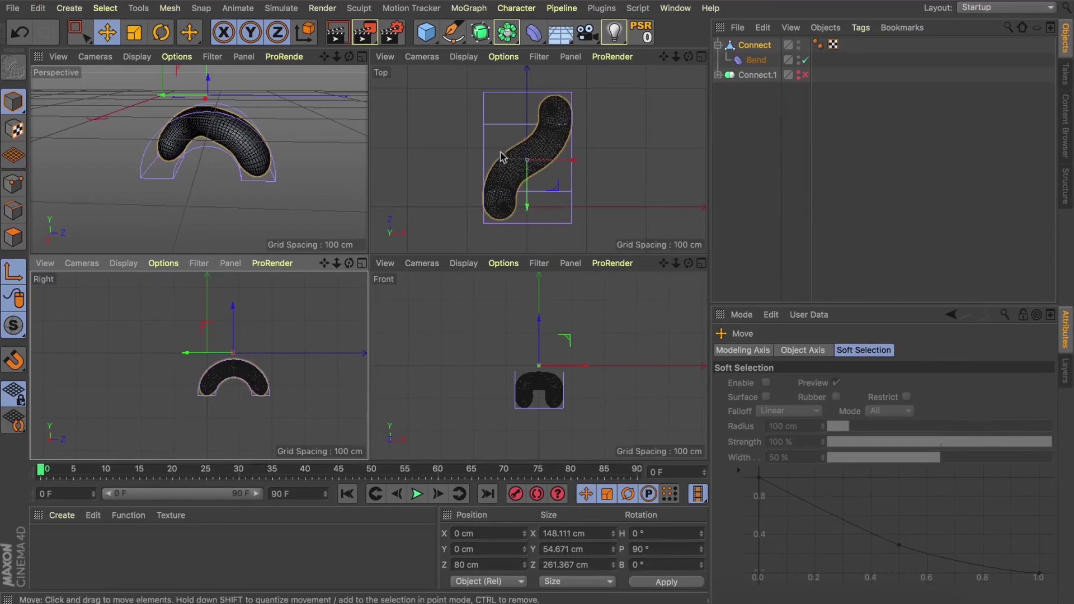
scroll(546, 375, up, 6)
drag(518, 294, 520, 326)
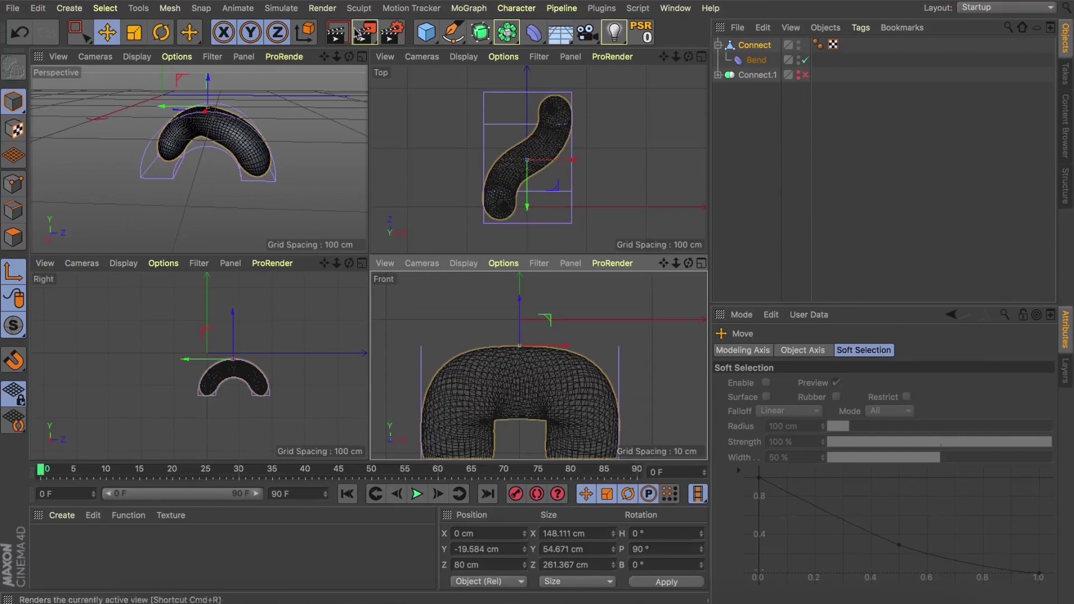
- Leave axis modification and add a MoGraph Cloner as the parent of the Connect mesh
click(363, 57)
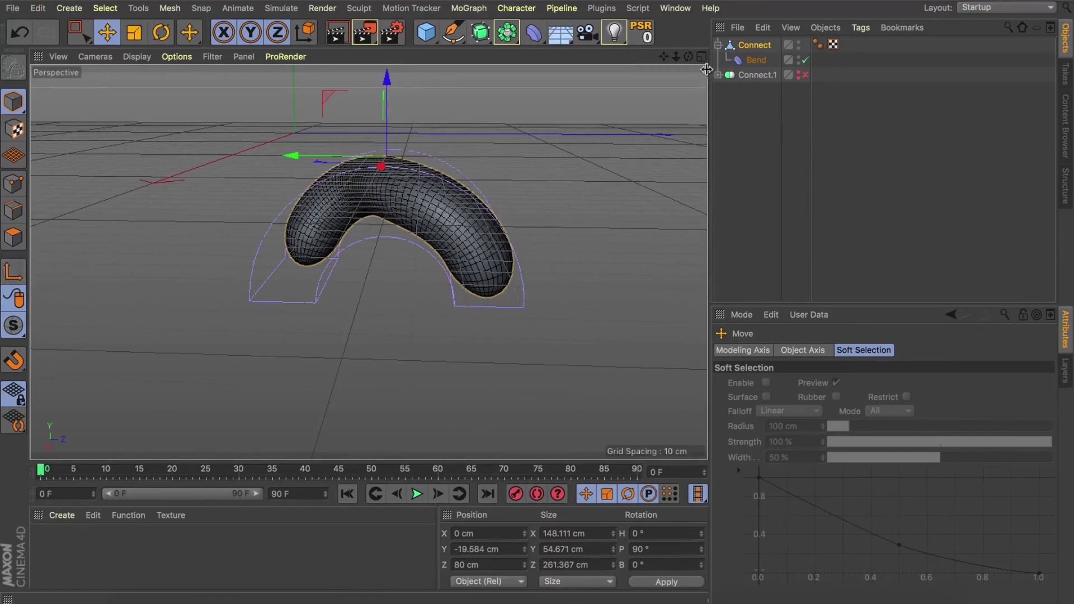
drag(688, 57, 808, 163)
alt+click(468, 9)
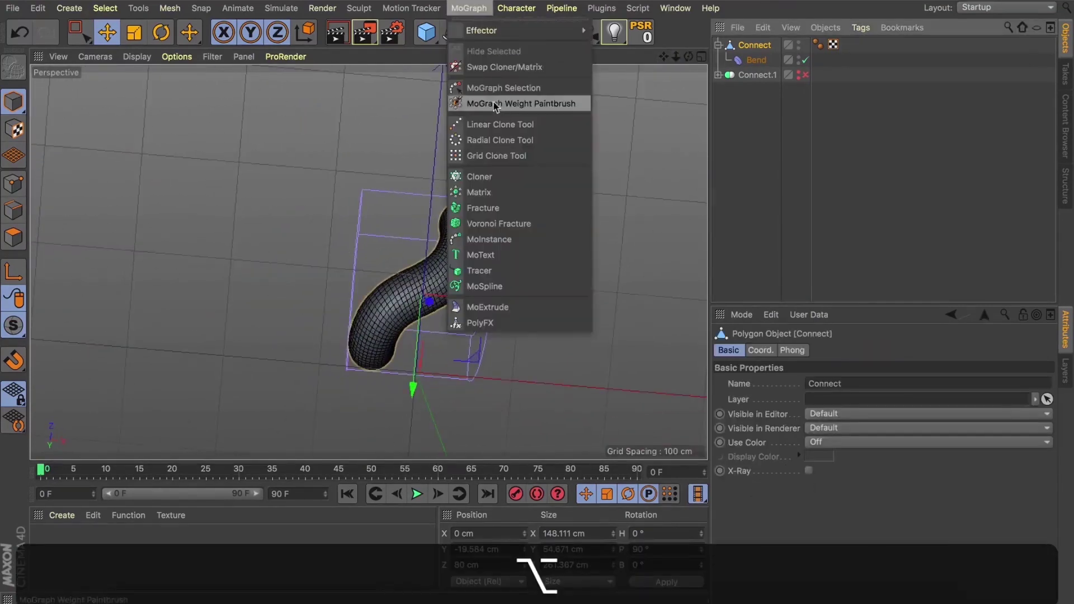
alt+click(479, 177)
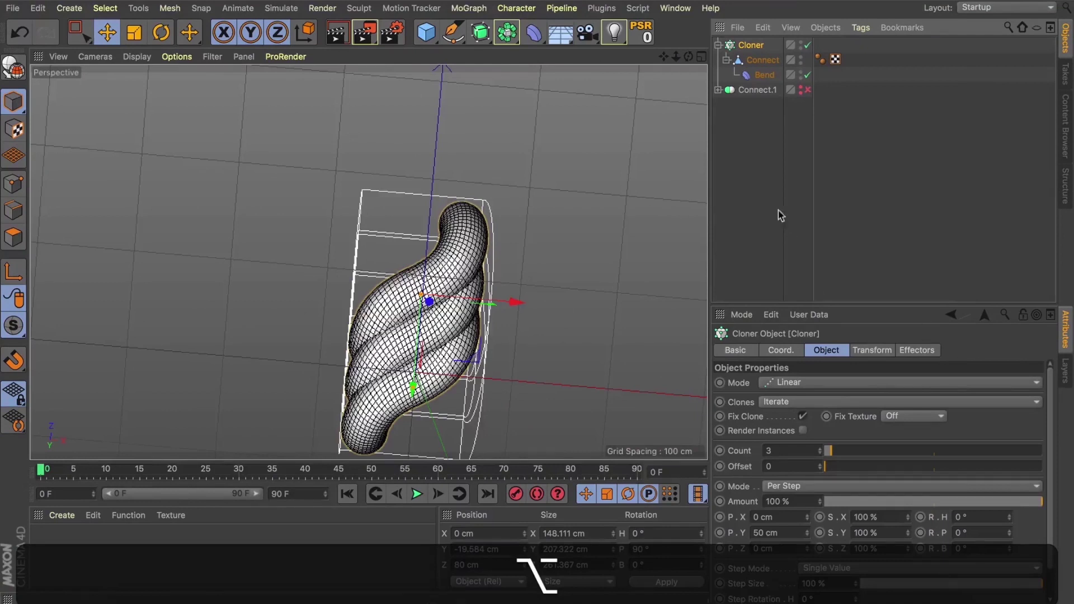
- Space the Cloner's linear clones 77 cm apart in Y per step so the strands nest without intersecting
drag(688, 56, 632, 32)
drag(806, 532, 675, 147)
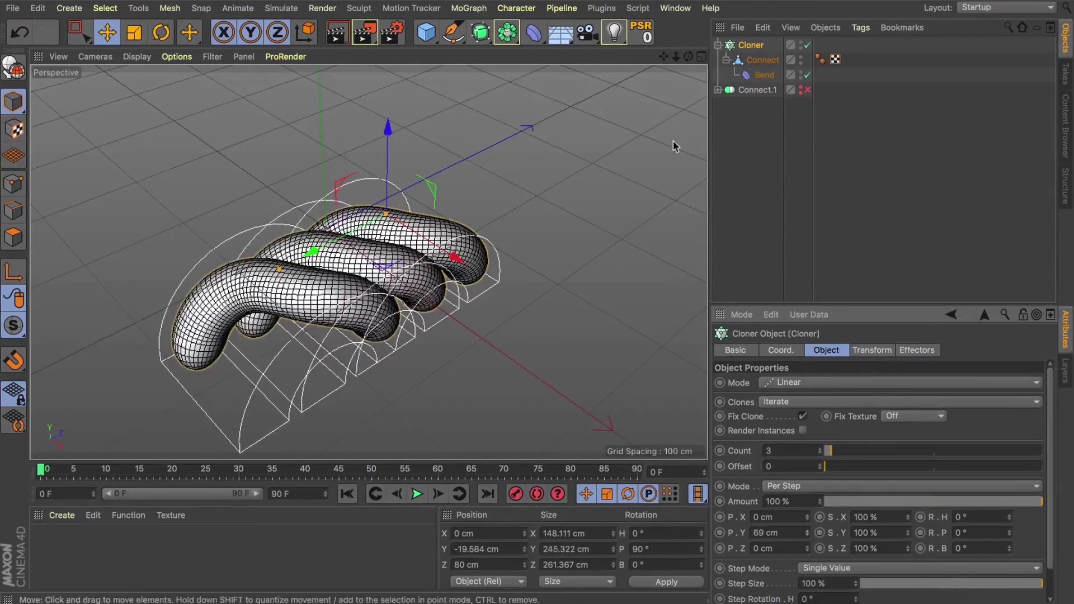
drag(688, 57, 351, 375)
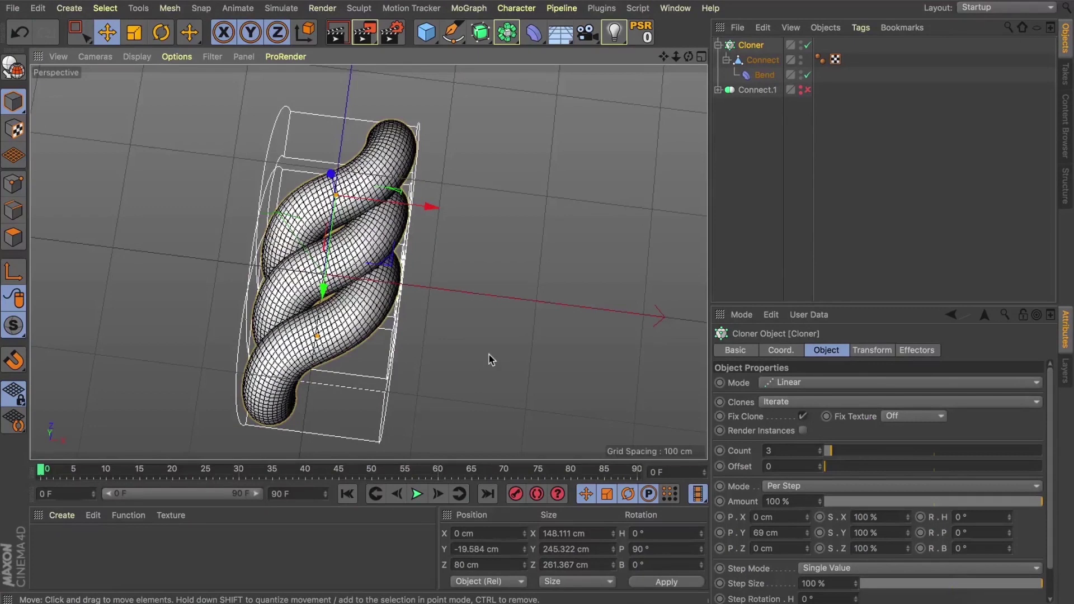
mouse_move(806, 533)
mouse_down()
mouse_move(806, 513)
mouse_move(806, 528)
mouse_up()
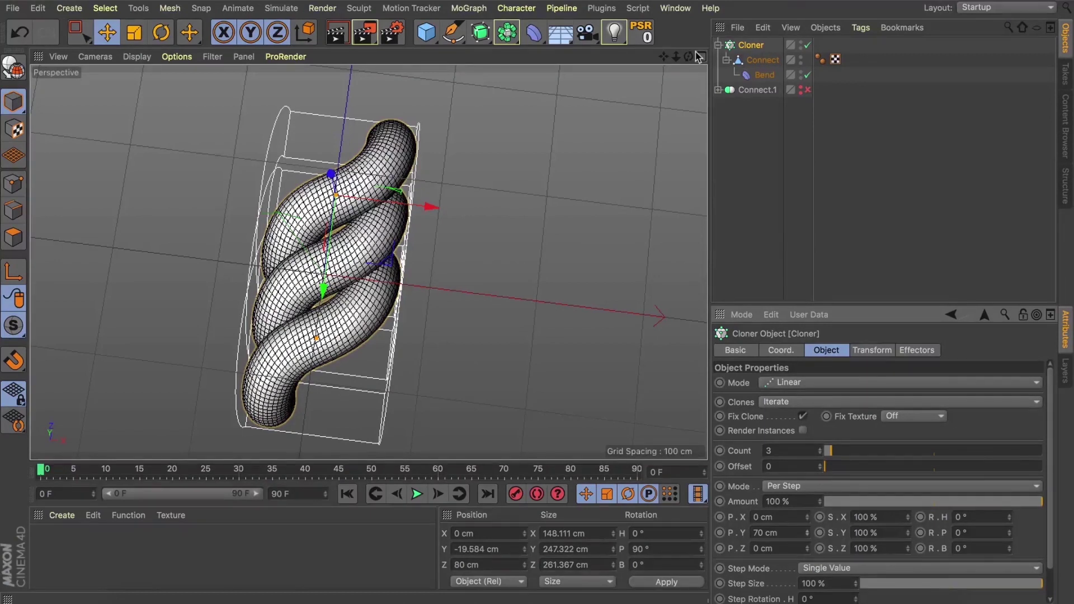
drag(688, 56, 501, 149)
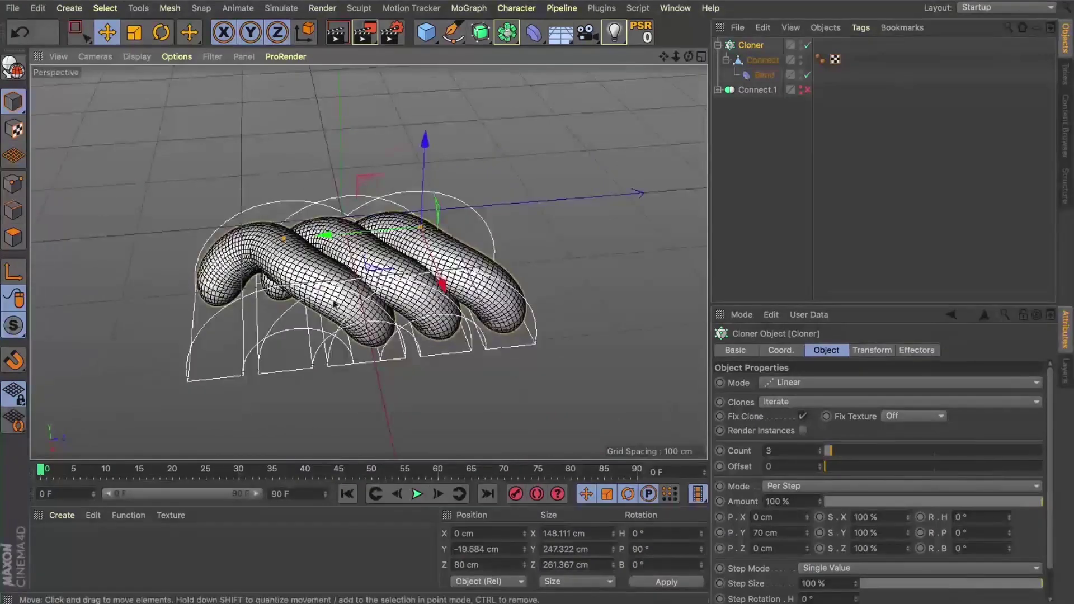
scroll(334, 303, up, 5)
drag(807, 534, 807, 529)
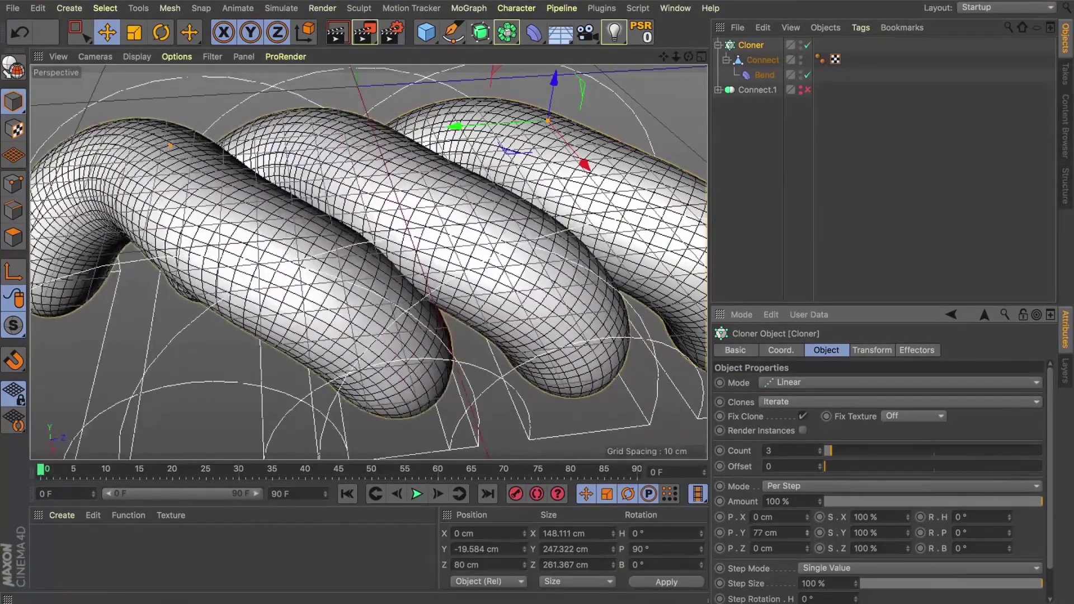
drag(688, 57, 688, 62)
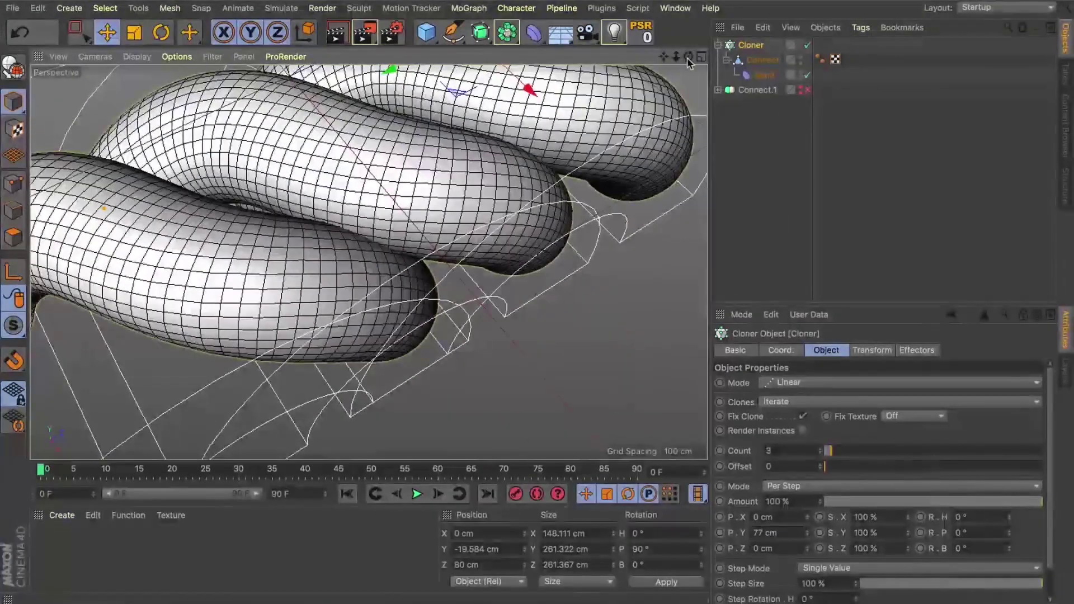
drag(676, 56, 655, 53)
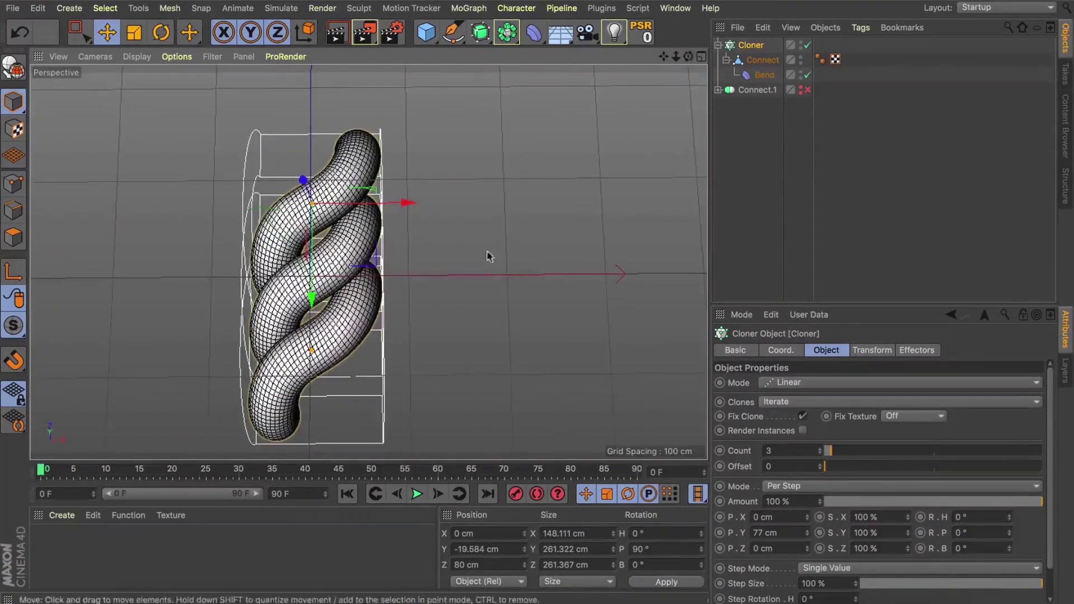
- Tighten the Cloner's Y spacing to 65 cm per step and raise its clone count to 10
drag(806, 532, 789, 532)
drag(664, 57, 749, 70)
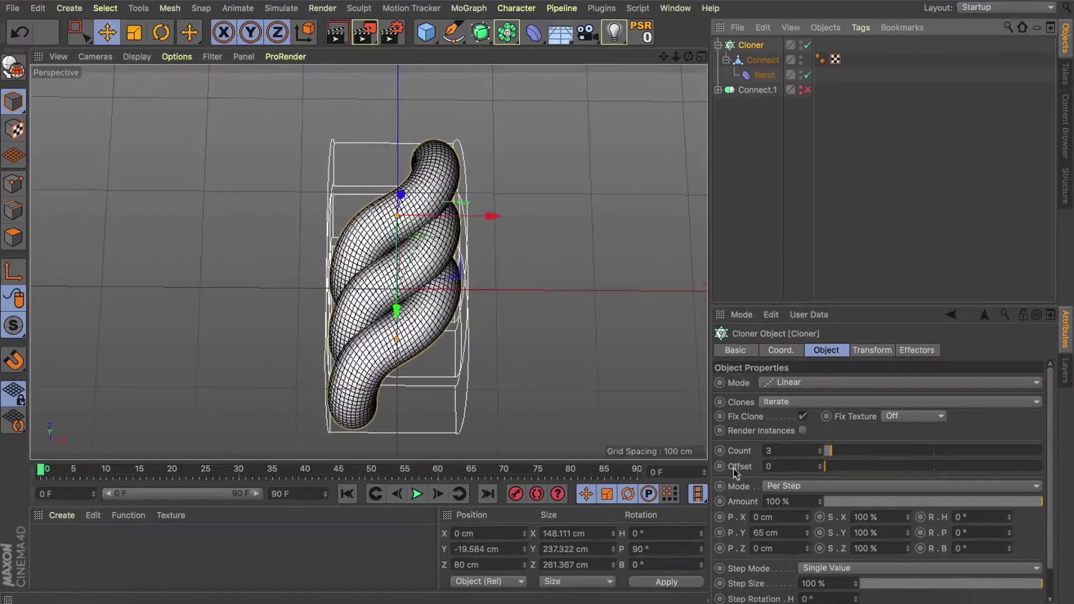
double_click(769, 450)
text(10)
key(Return)
mouse_move(664, 57)
mouse_down()
mouse_move(705, 6)
mouse_move(654, 56)
mouse_up()
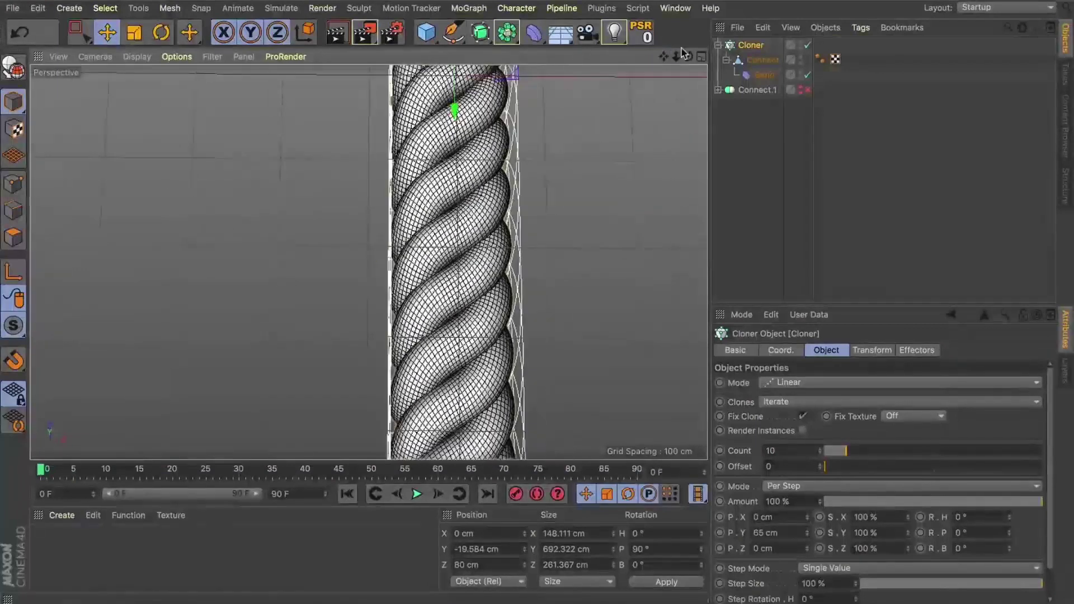
- Add a Symmetry object as the parent of the Cloner to mirror the strand
click(717, 45)
drag(507, 33, 725, 3)
drag(507, 34, 652, 106)
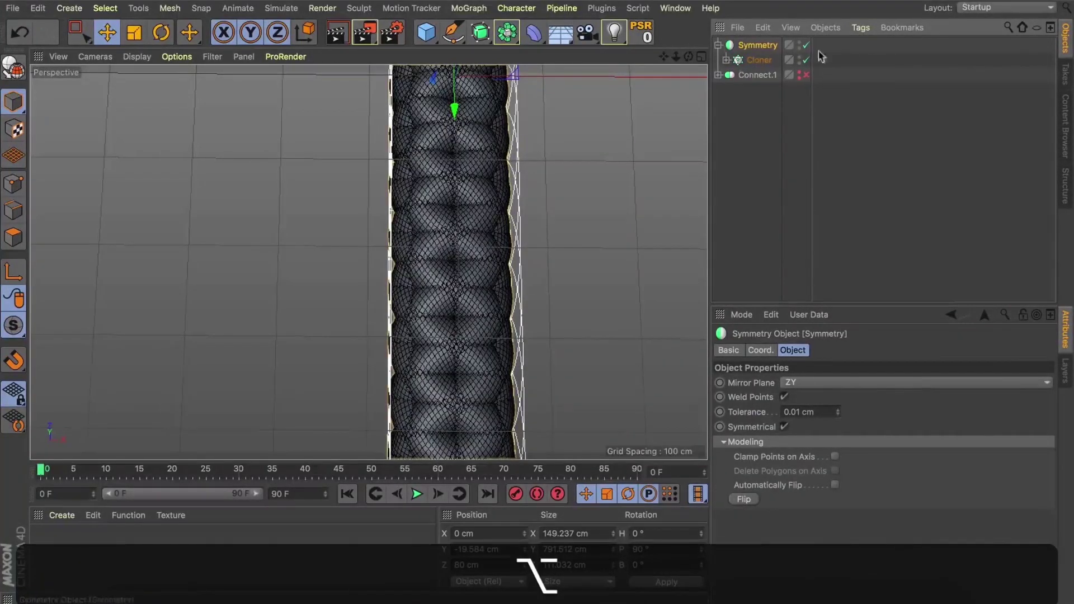
- Move the Cloner in X to about 72.2 cm so the strand and its mirrored copy sit side by side
click(756, 60)
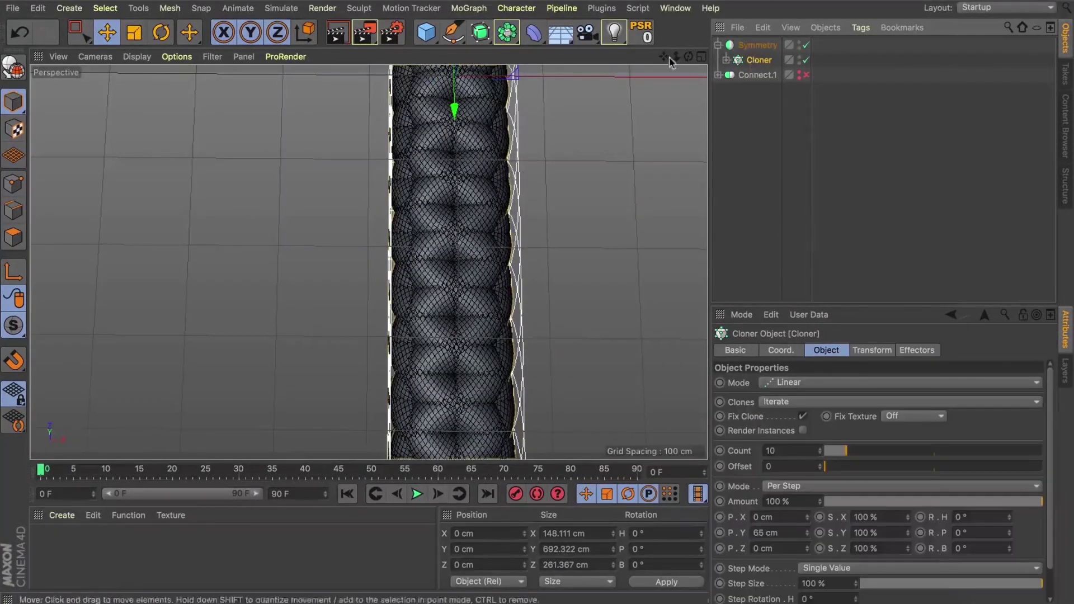
drag(664, 57, 598, 225)
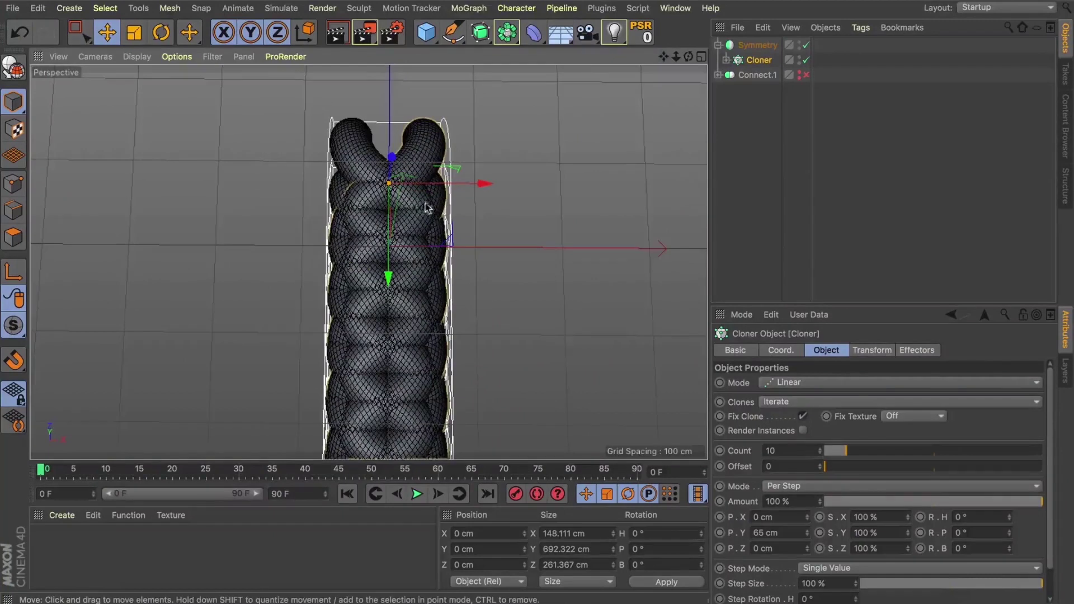
drag(435, 193, 415, 143)
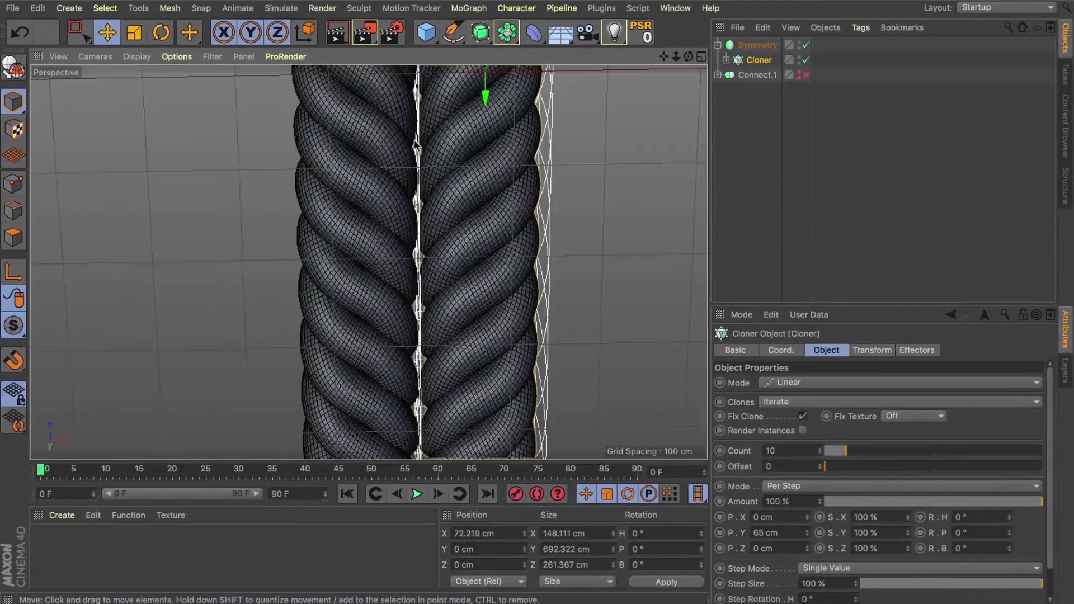
scroll(415, 143, up, 5)
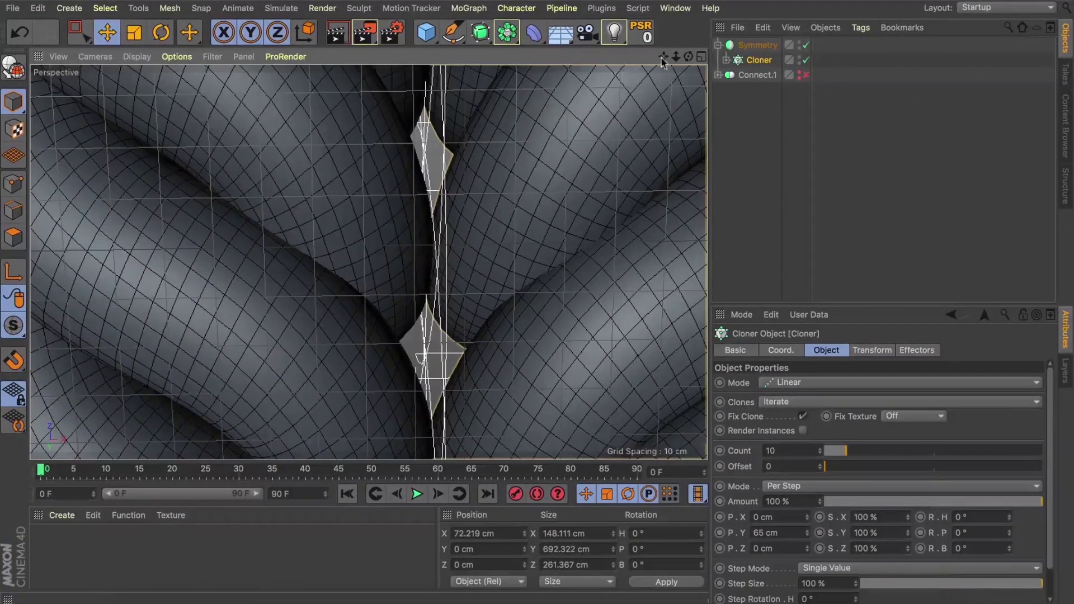
drag(675, 58, 658, 25)
drag(689, 58, 681, 94)
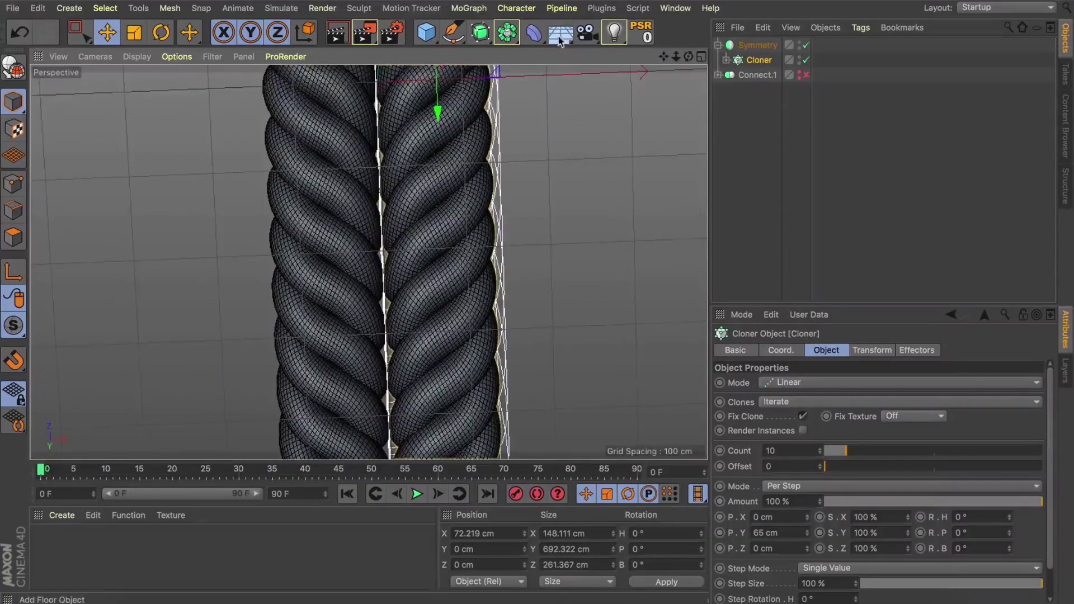
- Add a camera, look through it and set its heading and pitch to 0°
click(588, 32)
drag(661, 533, 504, 517)
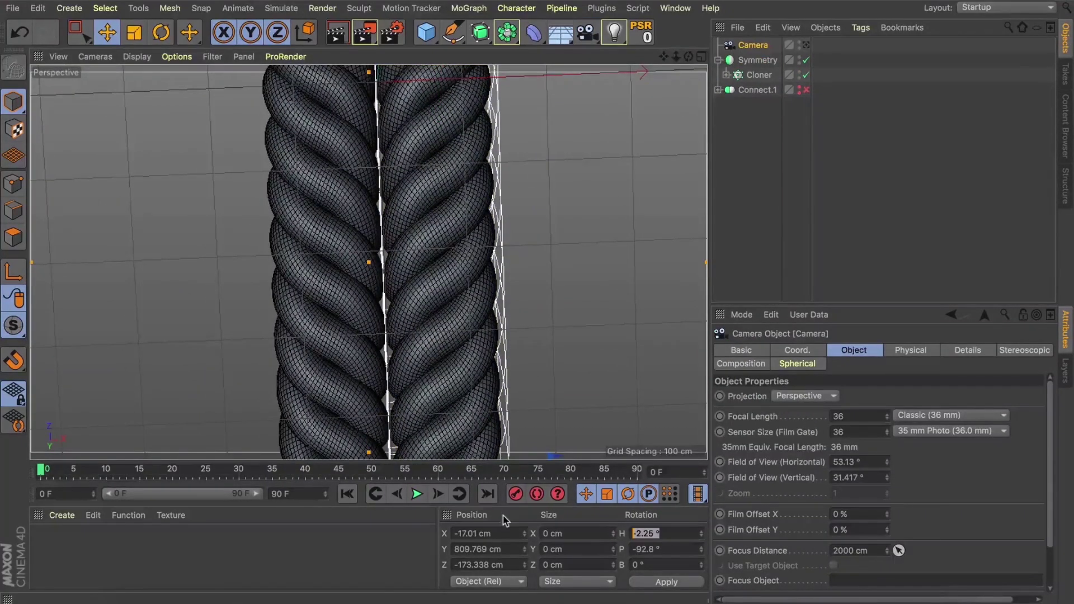
text(0)
key(Tab)
text(0)
key(Return)
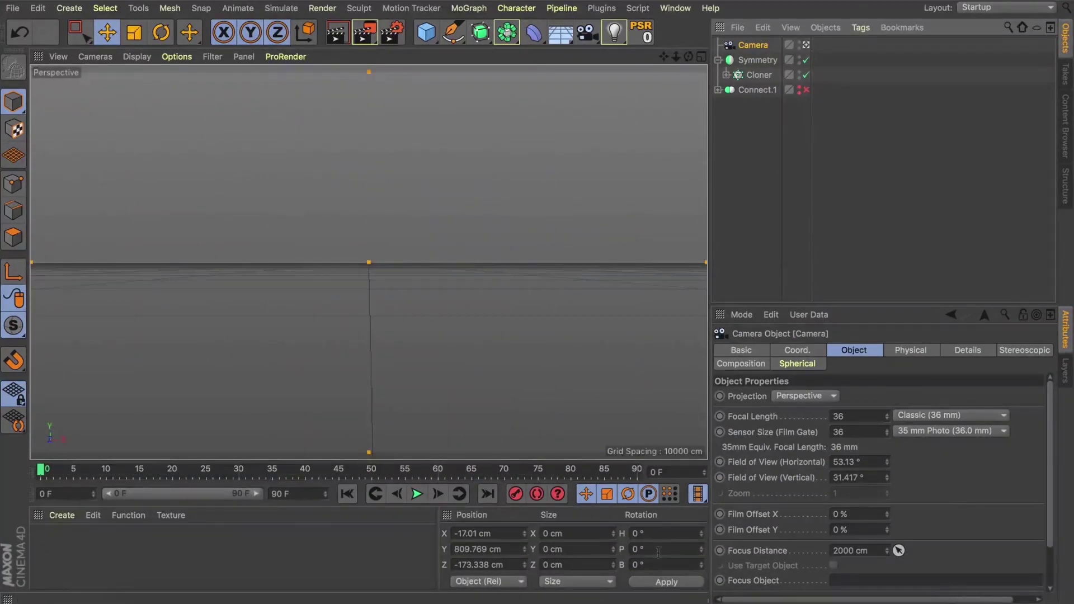
- Try a camera pitch of 90° and a freehand orbit, and undo both changes
drag(665, 553, 532, 536)
text(90)
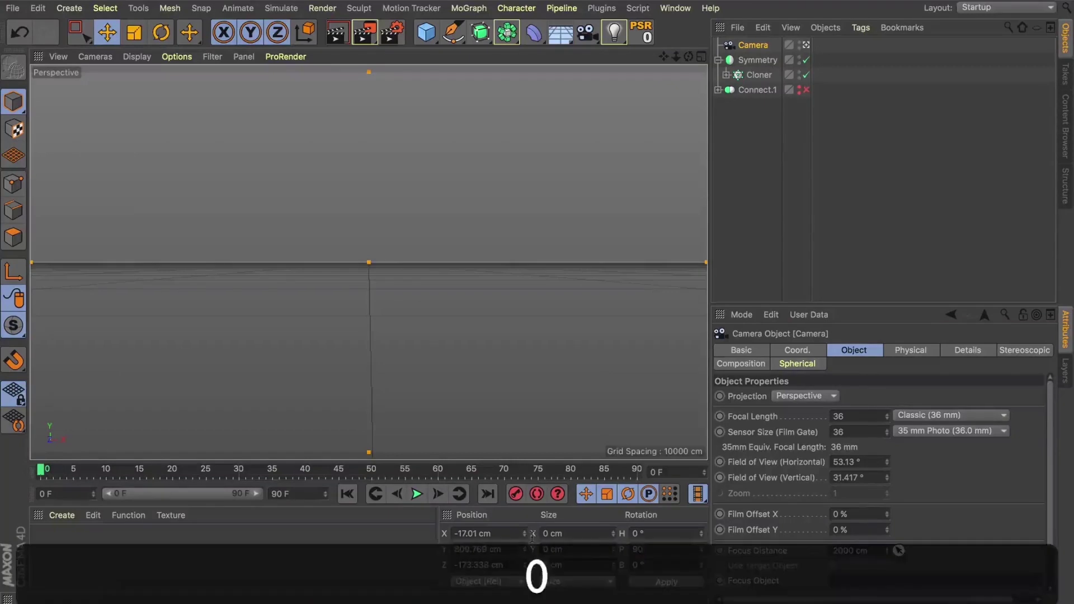
key(Return)
key(super+z)
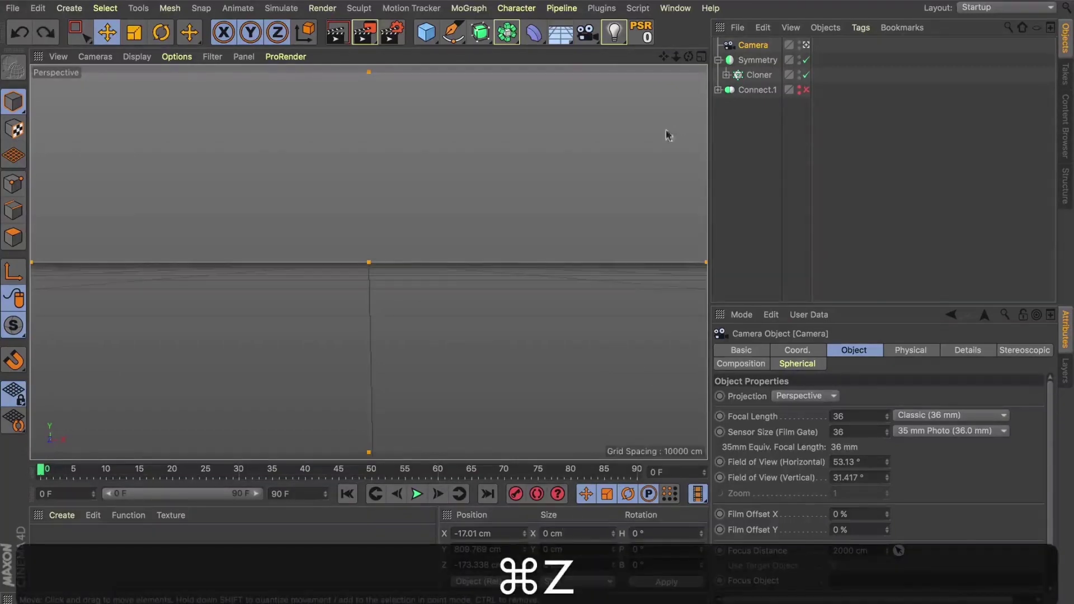
drag(688, 56, 689, 234)
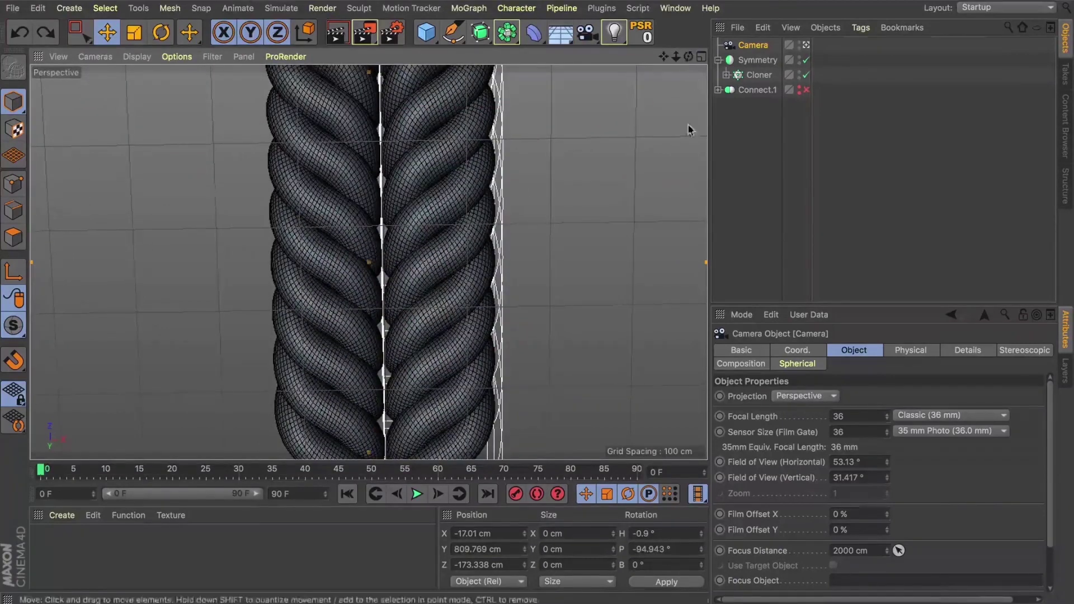
key(super+z)
- Set the camera's pitch to -90° and centre the mirrored strands in its straight-down view
double_click(661, 549)
text(-90)
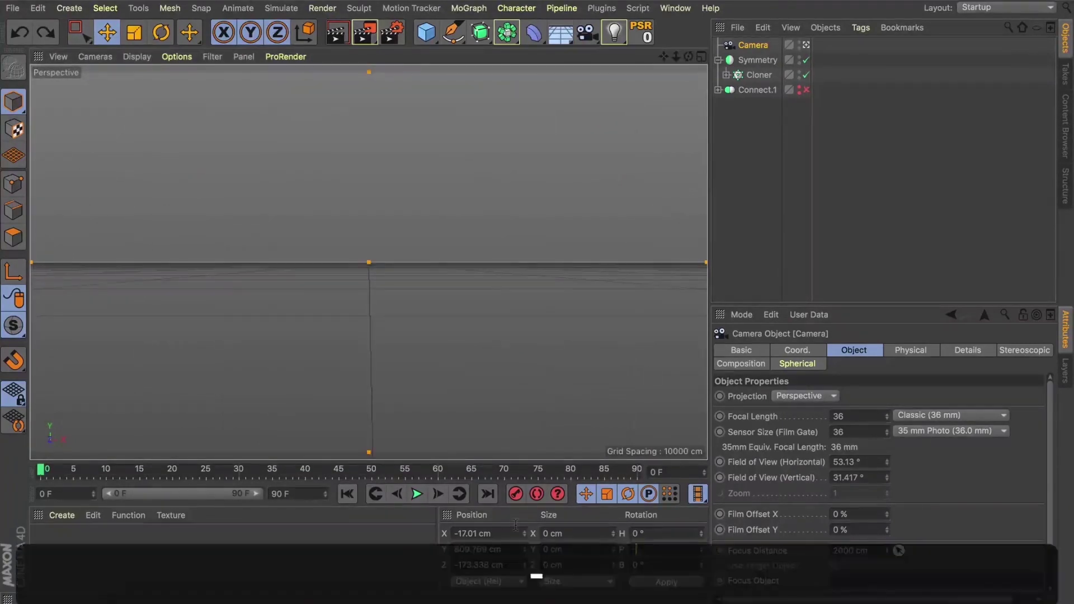
key(Return)
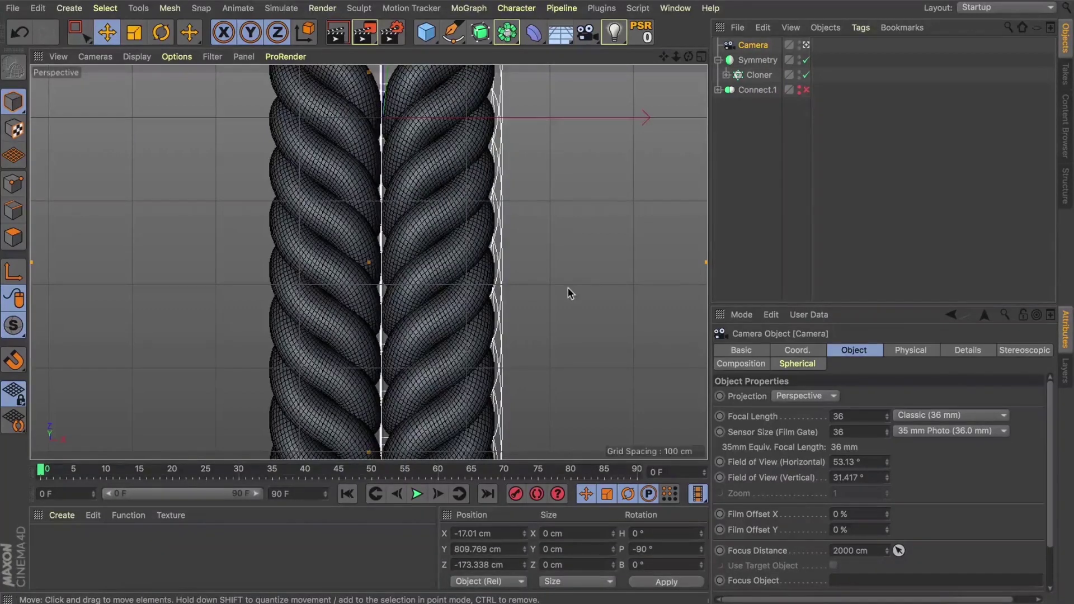
drag(676, 56, 696, 56)
alt+middle_drag(608, 159, 591, 116)
drag(663, 56, 650, 57)
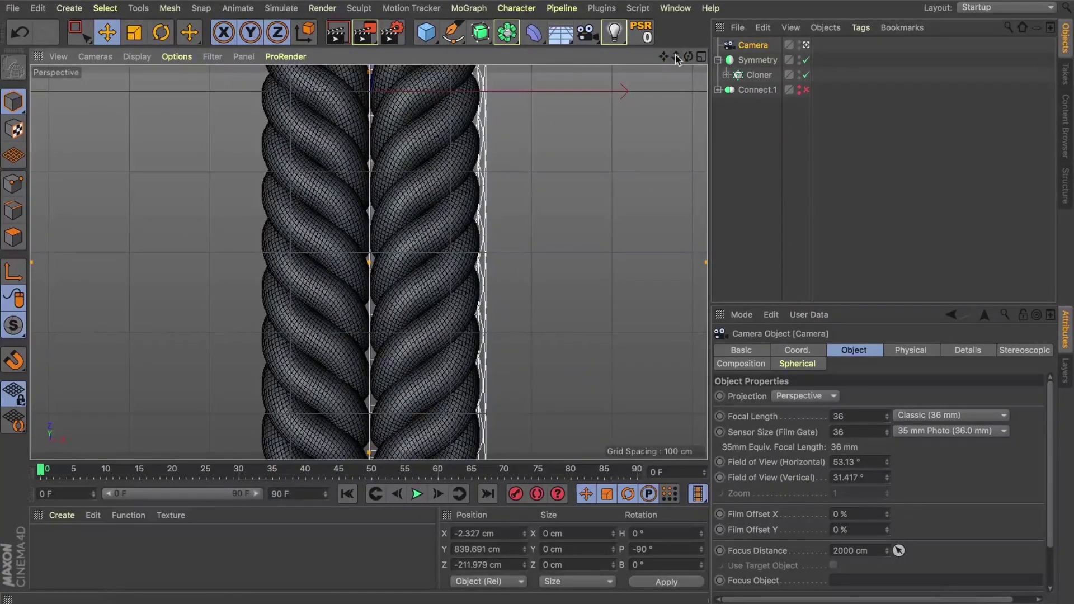
- Add a MoGraph Cloner as the parent of the Symmetry object
click(760, 60)
click(718, 61)
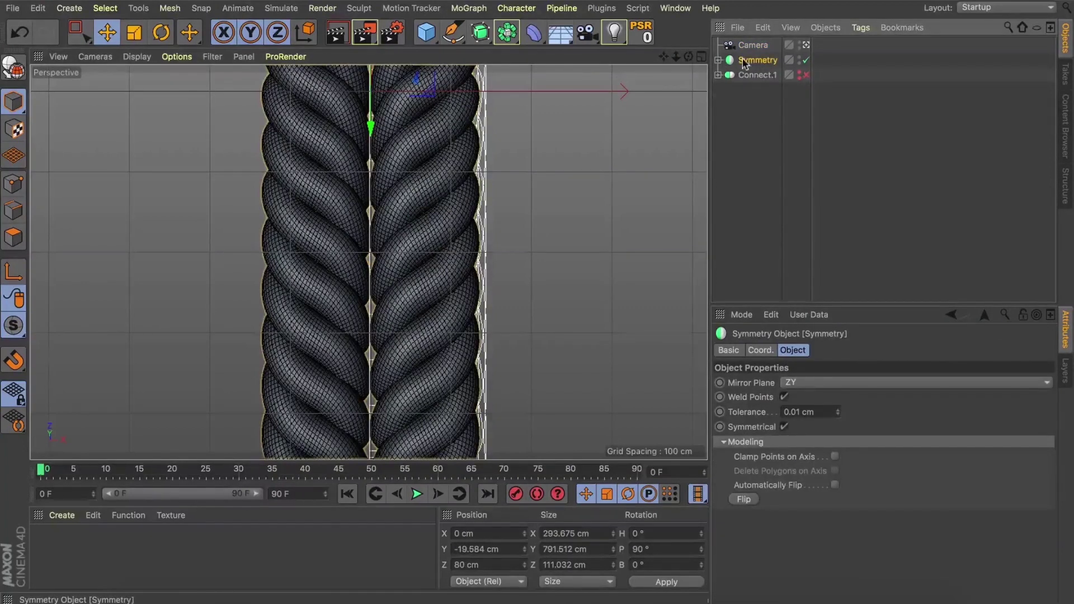
alt+click(502, 11)
mouse_move(465, 9)
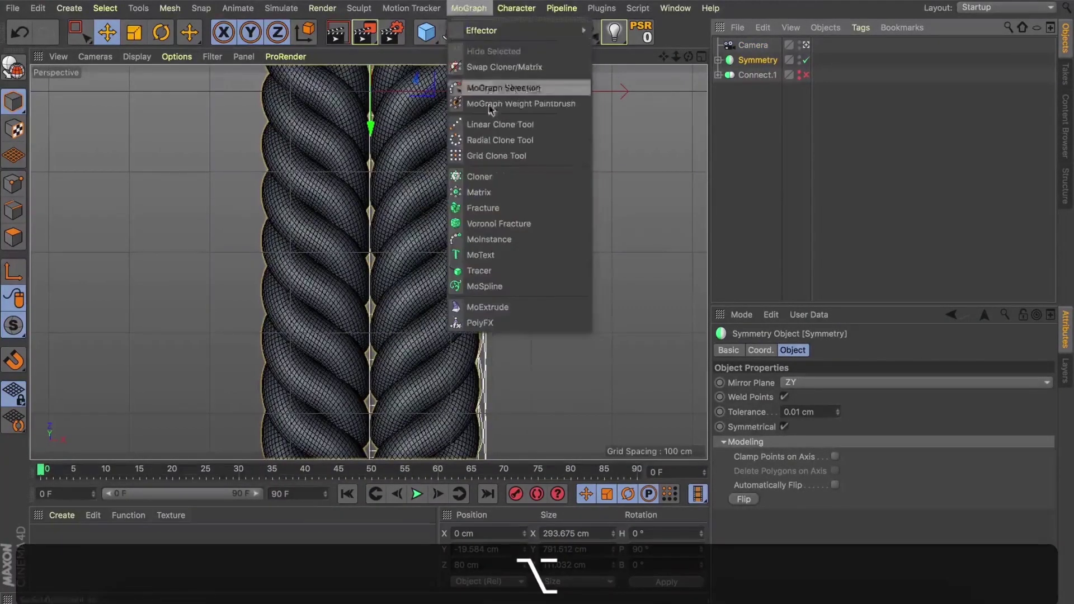
alt+click(491, 172)
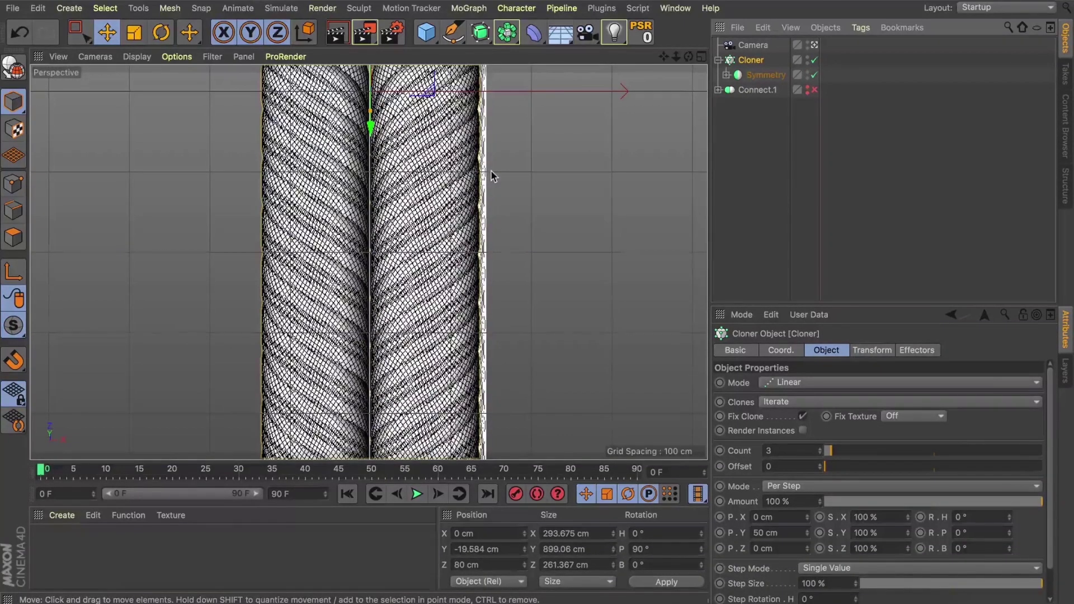
- Set the new Cloner's Y offset to 0 cm and its X offset to 303 cm per step so the braids stand side by side
click(794, 531)
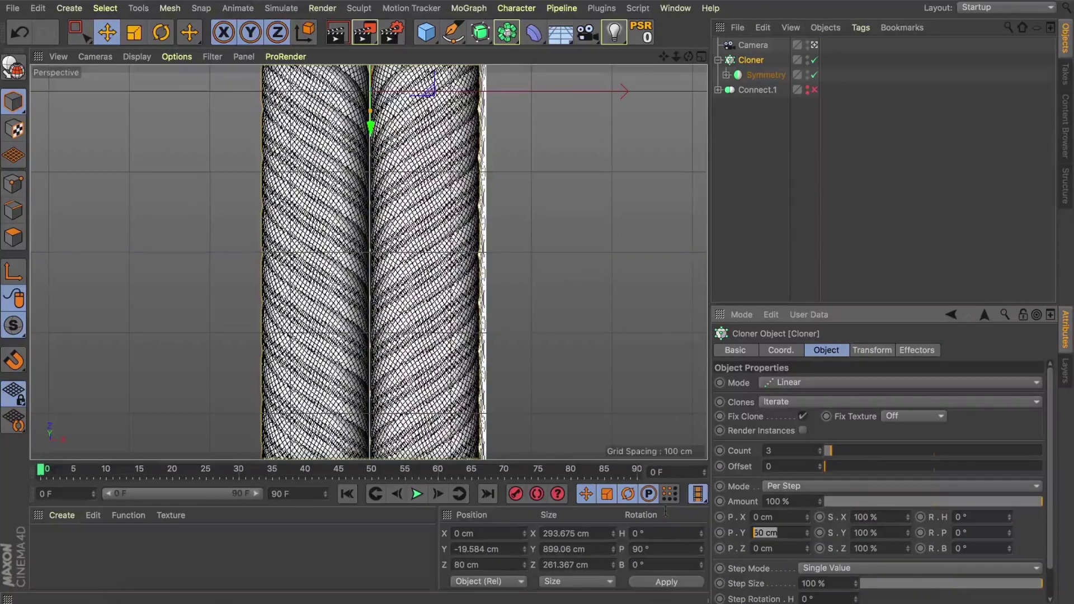
text(0)
key(Return)
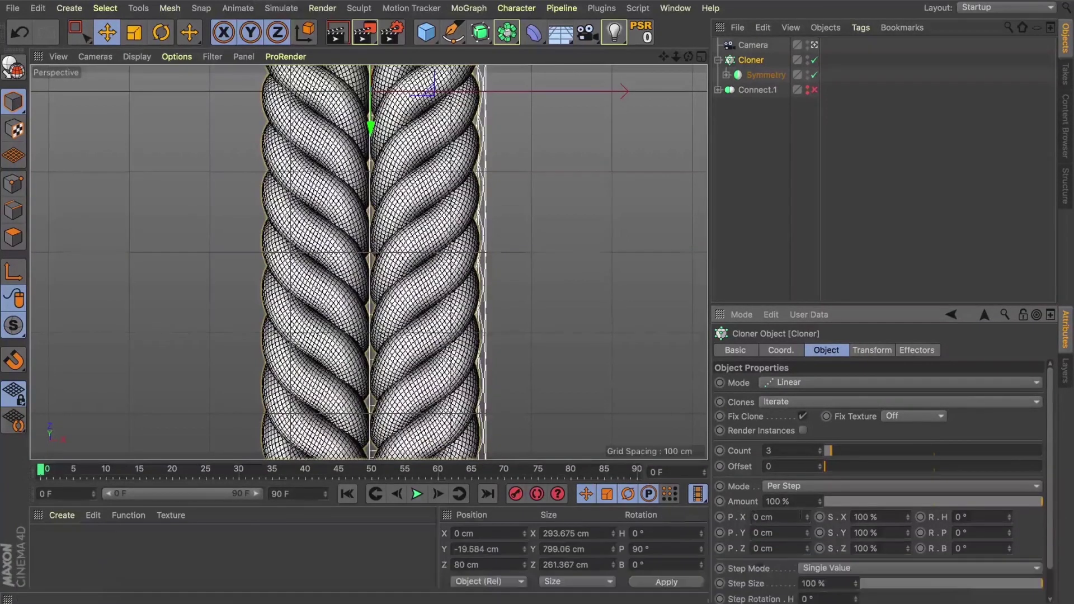
drag(806, 517, 888, 516)
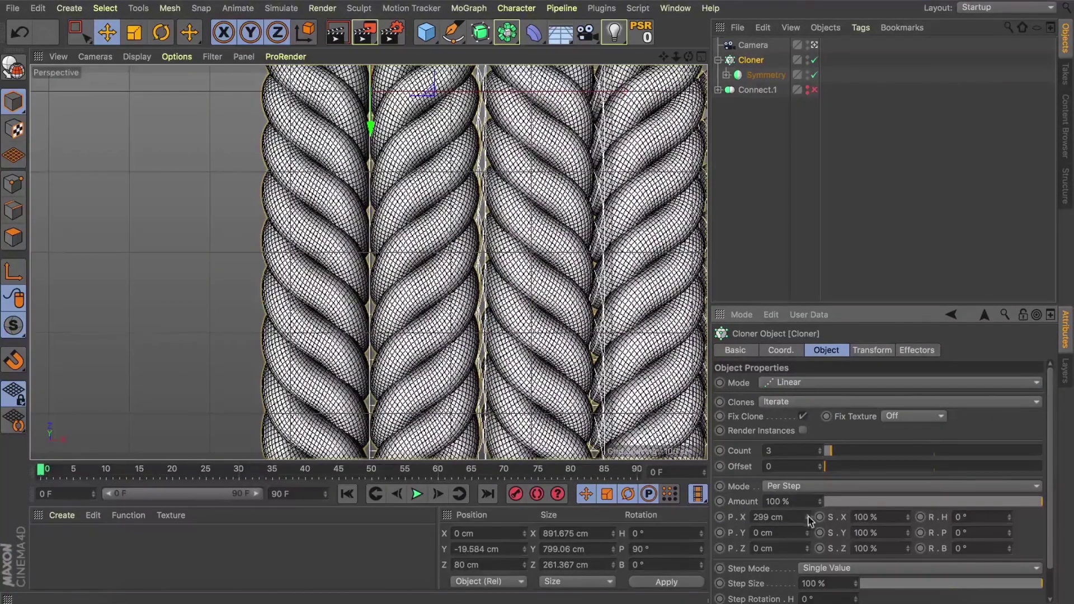
drag(807, 517, 810, 517)
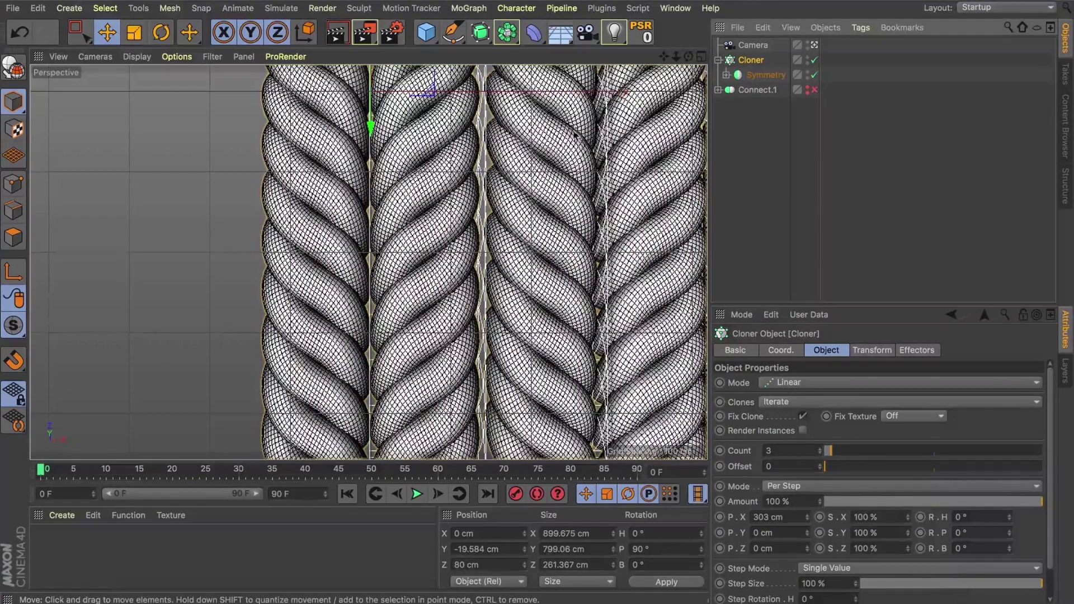
- Reframe the camera closer over the middle braid, at about X 297.5 cm, Y 671.7 cm and Z -235.7 cm
key(e)
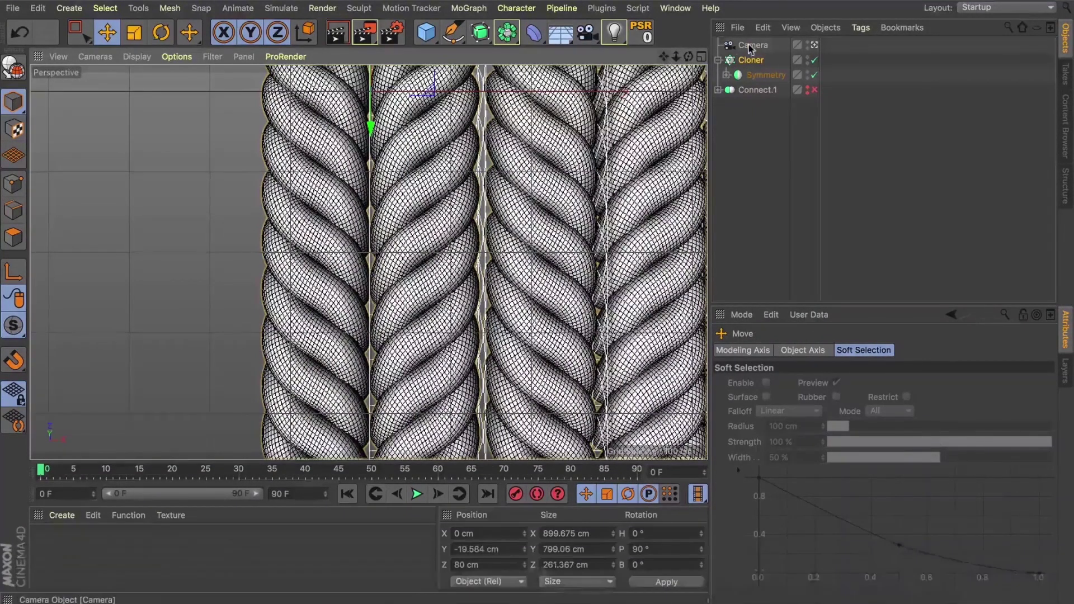
click(750, 48)
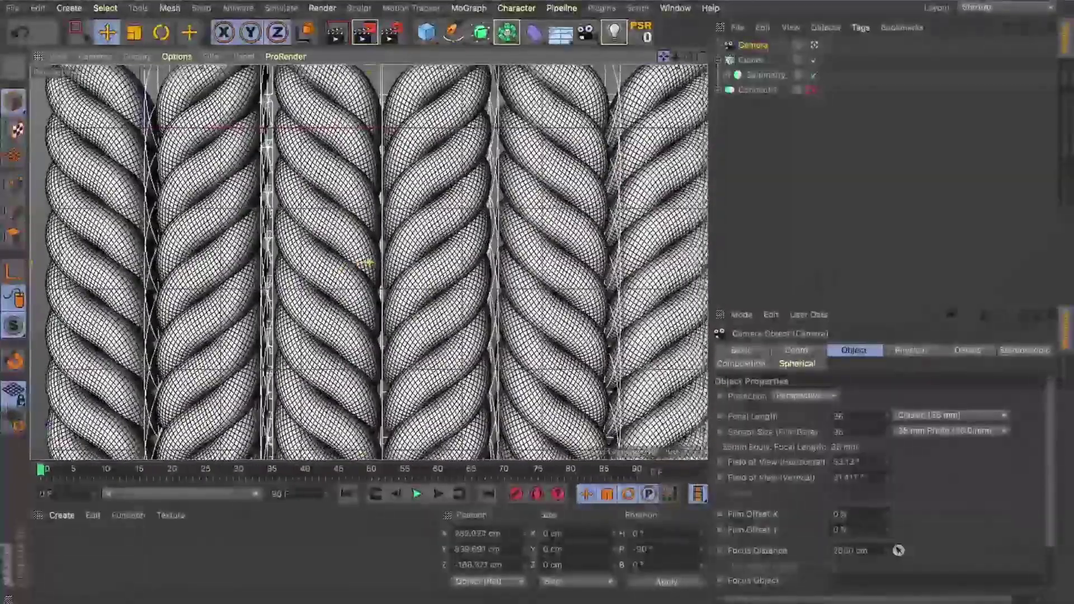
drag(663, 57, 661, 9)
mouse_move(676, 57)
mouse_down()
mouse_move(709, 57)
mouse_move(663, 57)
mouse_up()
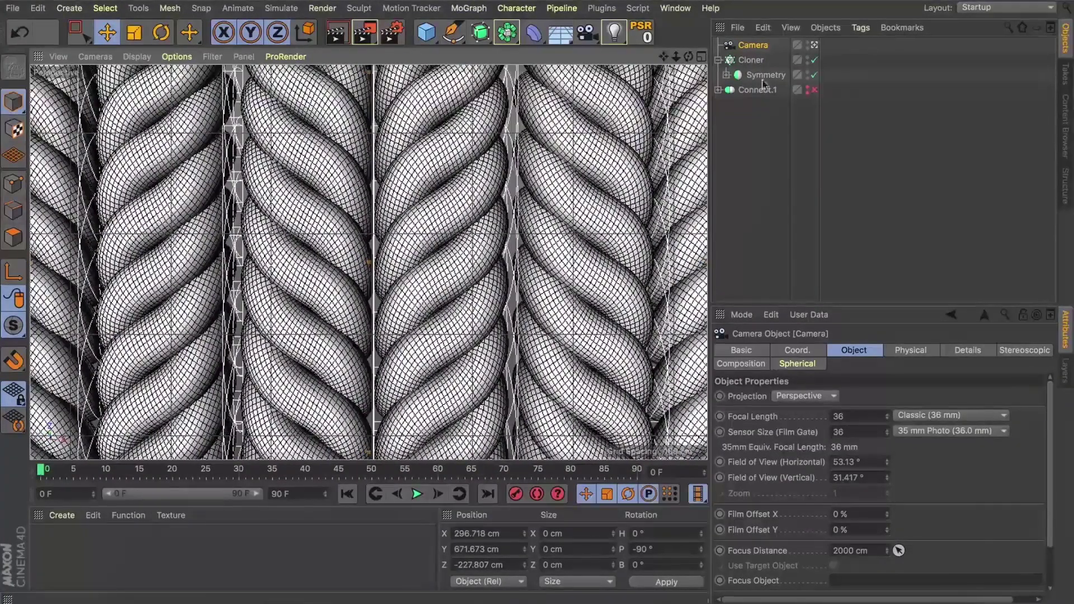
- Lock the camera with a Protection tag and leave the camera view
click(860, 27)
mouse_move(876, 49)
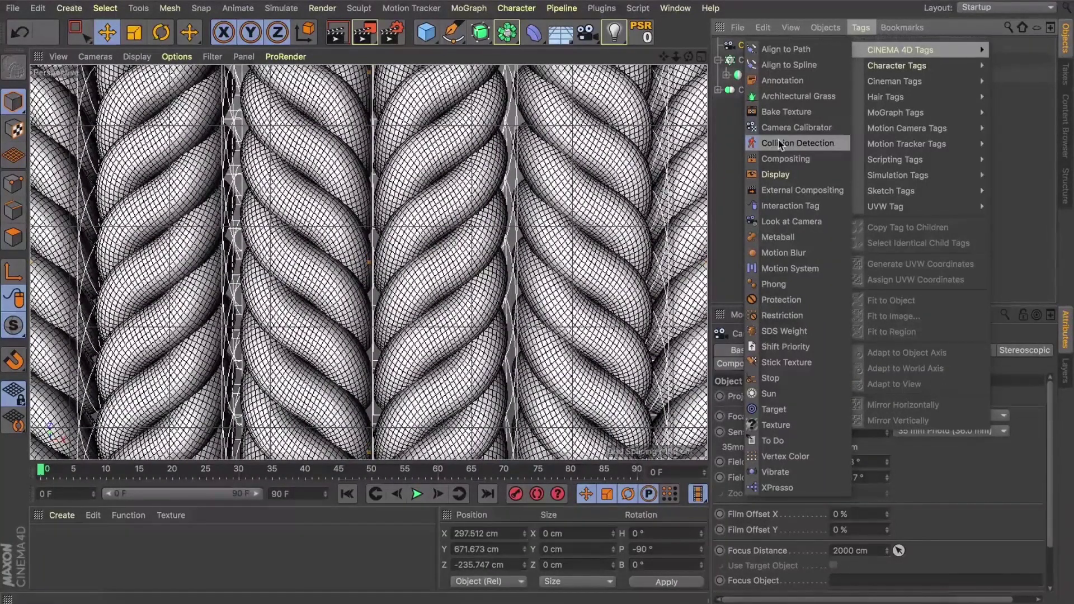
click(779, 300)
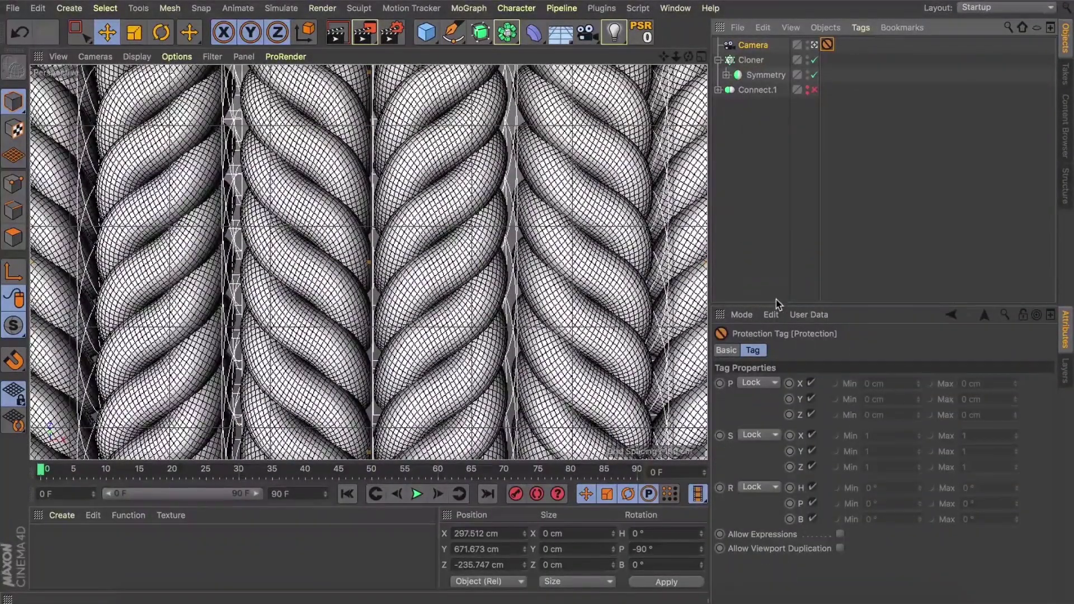
click(814, 45)
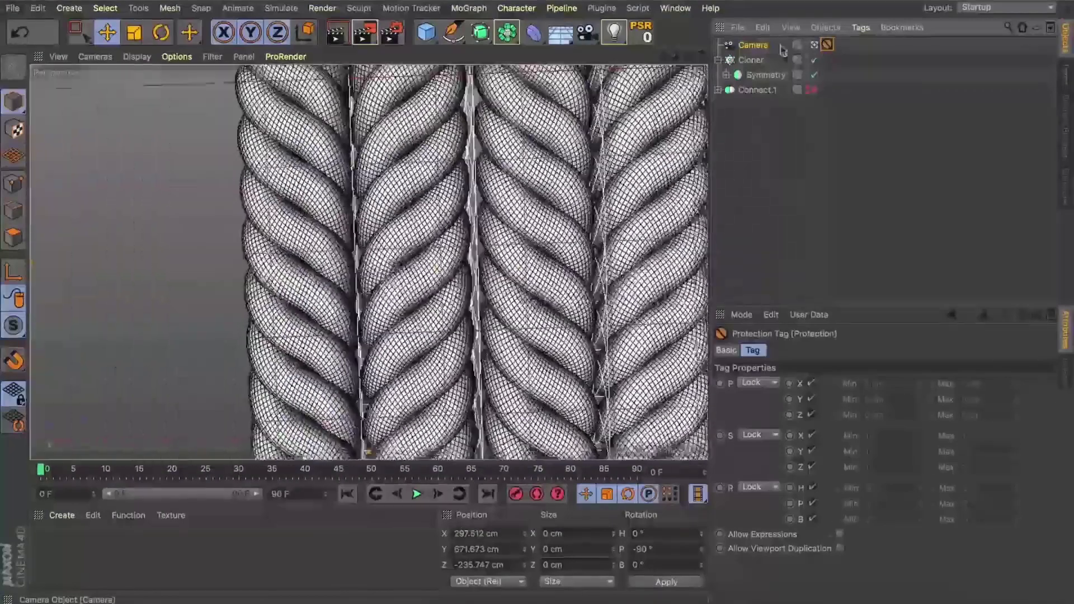
- Add a Plane about 1151 by 1050 cm and place it beneath the braids at about X 290, Y -190 and Z -203 cm
drag(676, 56, 601, 12)
drag(689, 54, 654, 41)
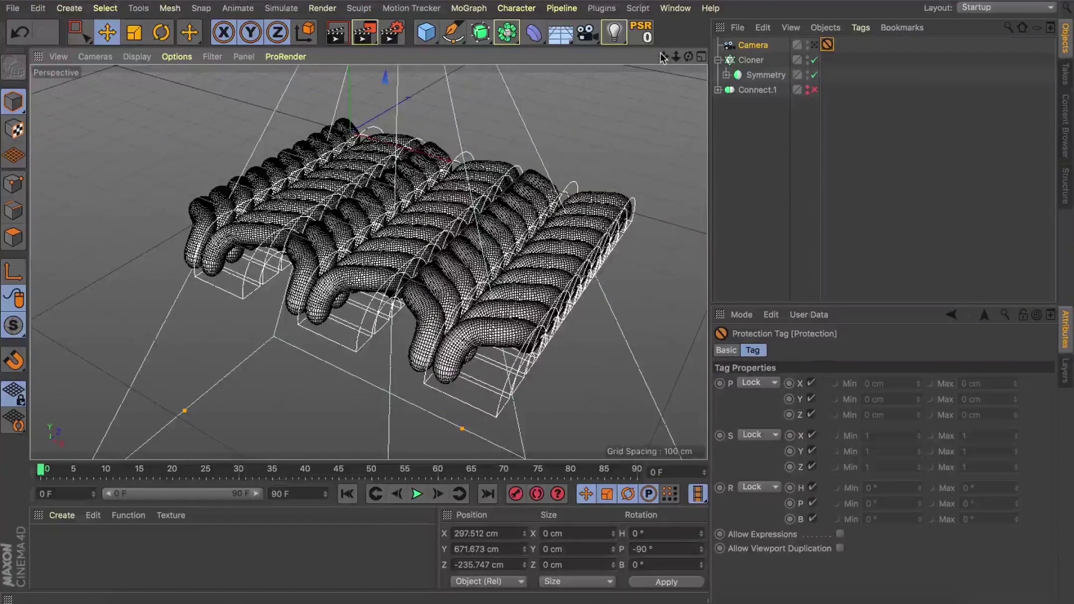
click(426, 31)
click(559, 84)
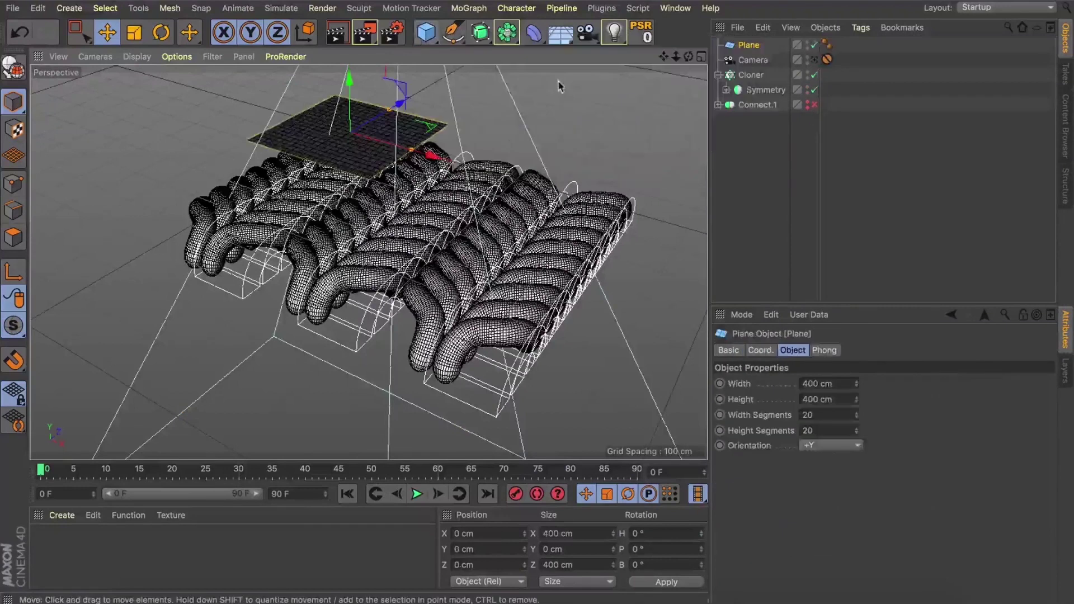
middle_click(350, 79)
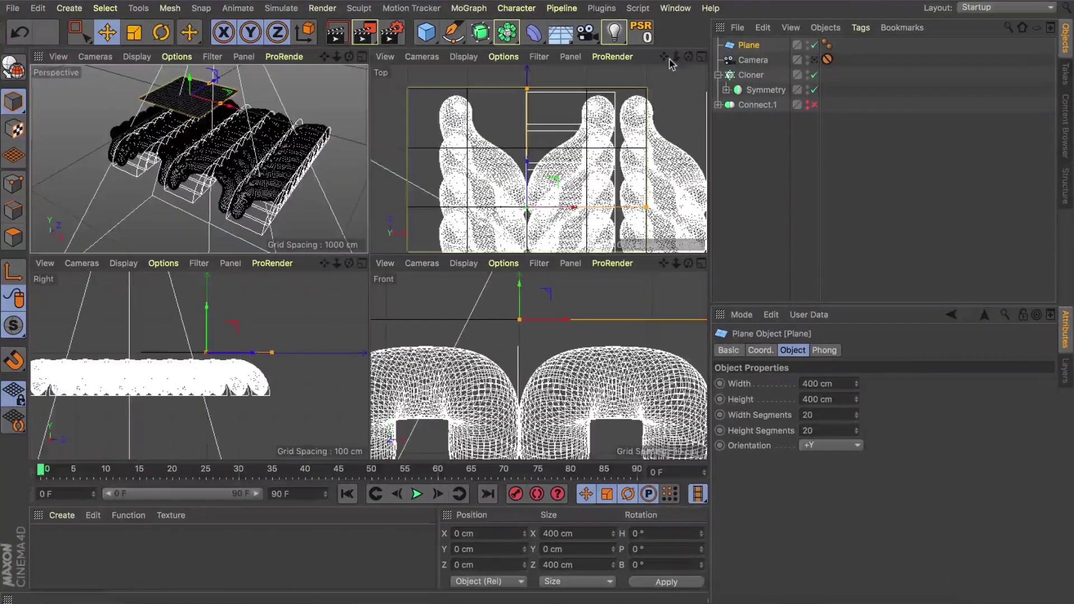
drag(676, 57, 587, 0)
drag(491, 108, 502, 66)
drag(547, 136, 537, 136)
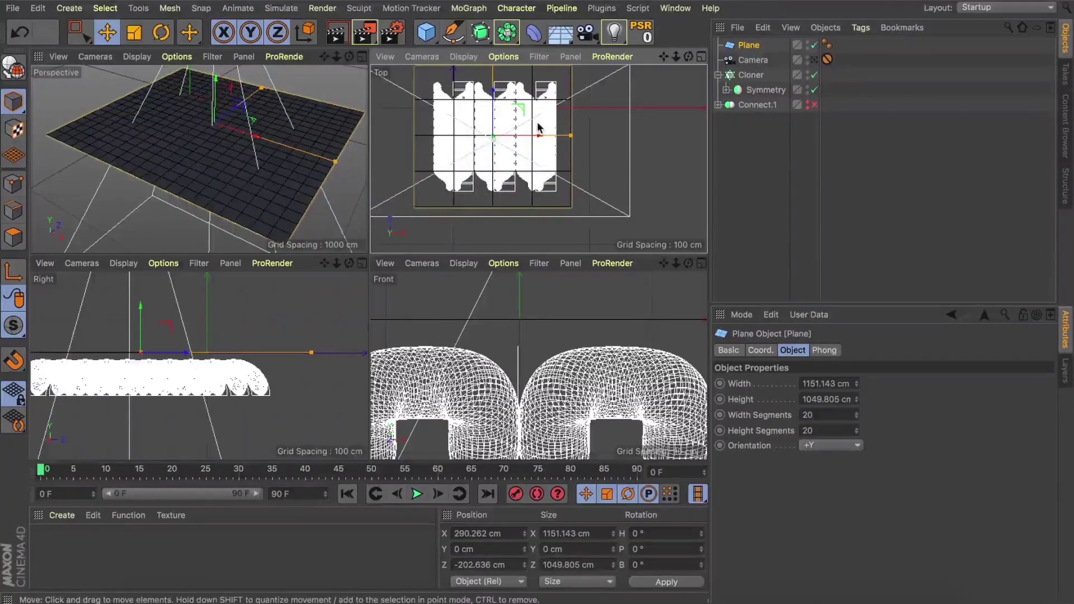
drag(156, 322, 158, 371)
click(361, 56)
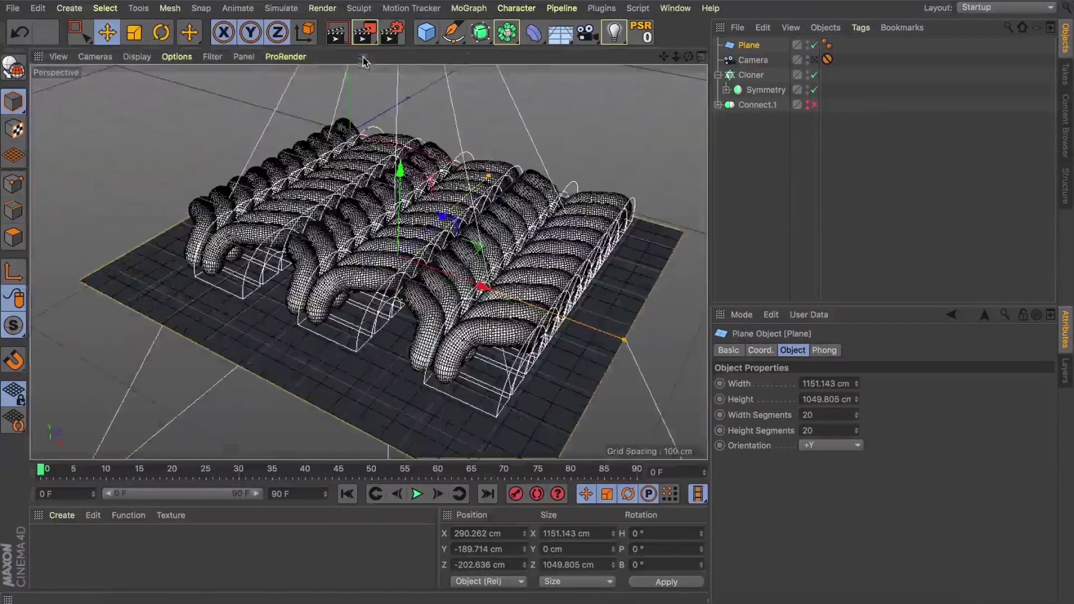
- Create a new standard material
double_click(168, 546)
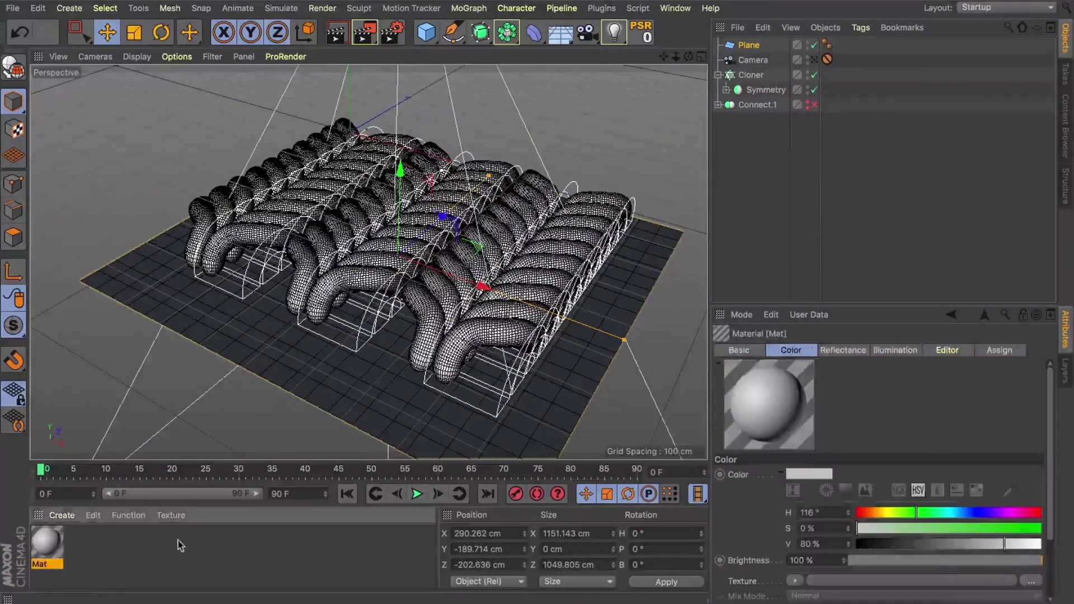
- Make the new material luminance-only in black, with Color and Reflectance disabled, and apply it to the Plane
double_click(45, 546)
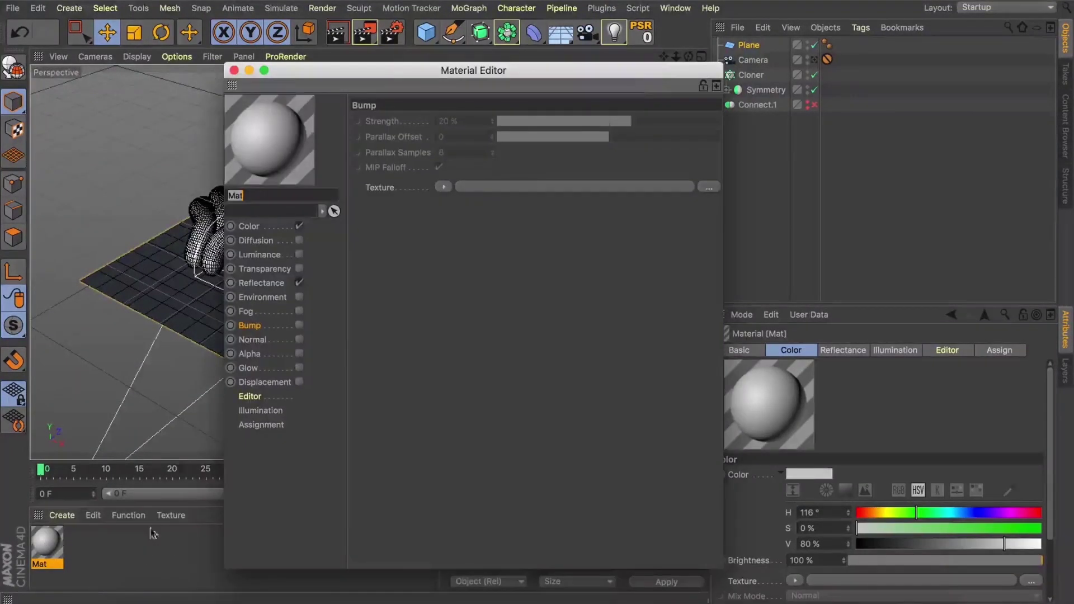
click(299, 283)
click(300, 225)
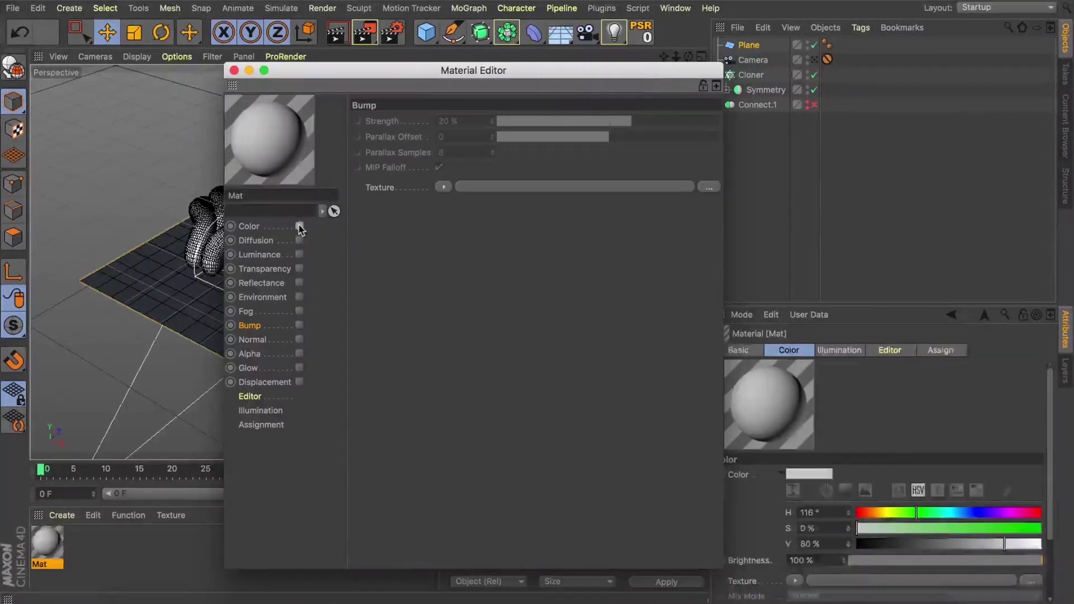
click(299, 253)
drag(498, 189, 423, 185)
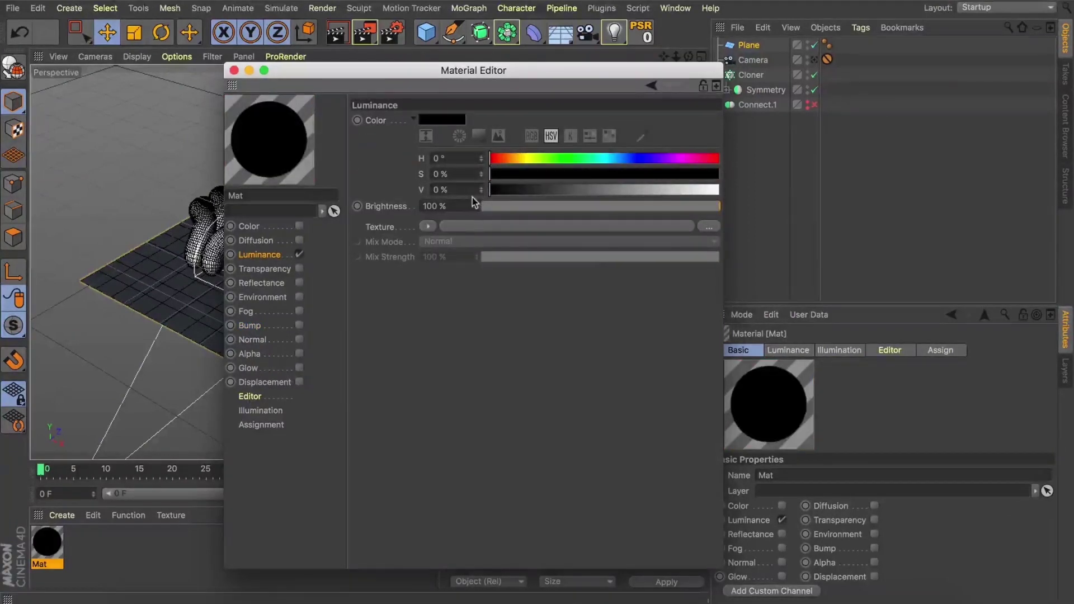
click(234, 70)
drag(47, 541, 295, 371)
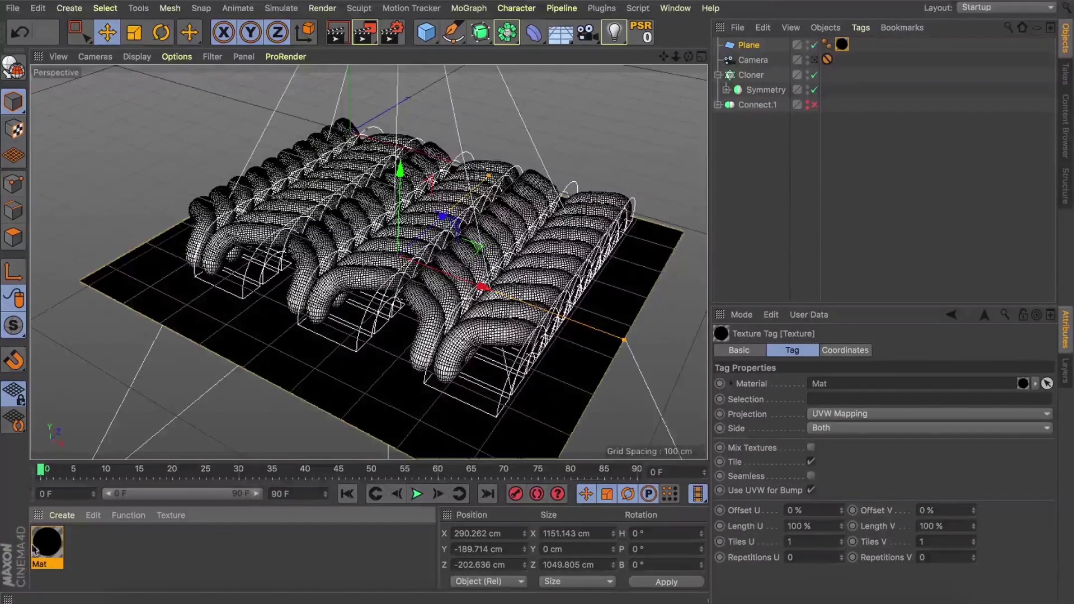
- Duplicate the black material, set the copy's Luminance colour to white at V 100%, and apply it to the Cloner
super+drag(47, 541, 89, 551)
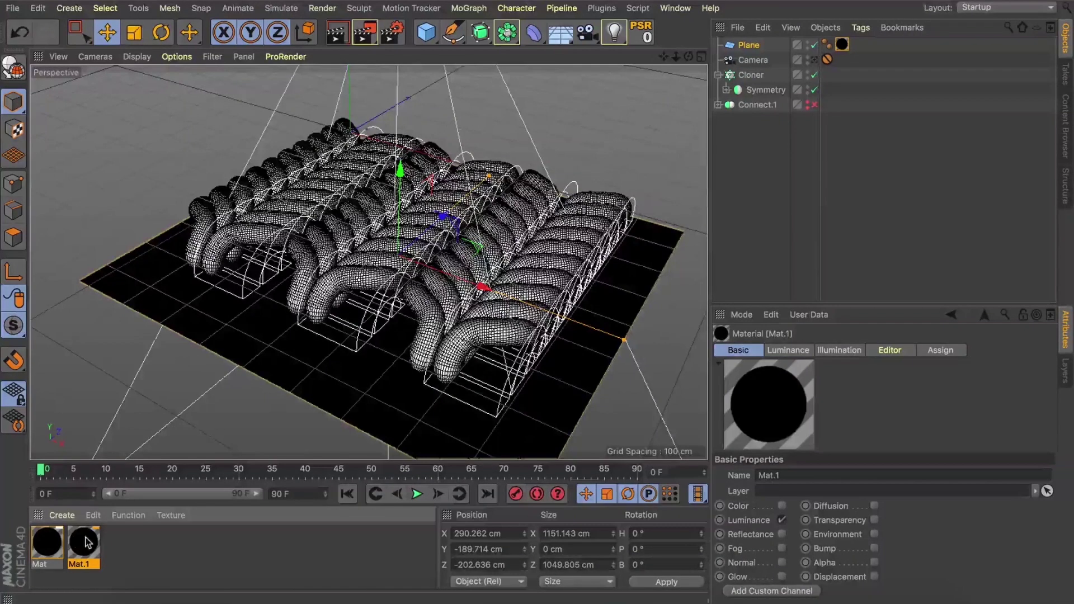
double_click(87, 543)
drag(631, 192, 934, 211)
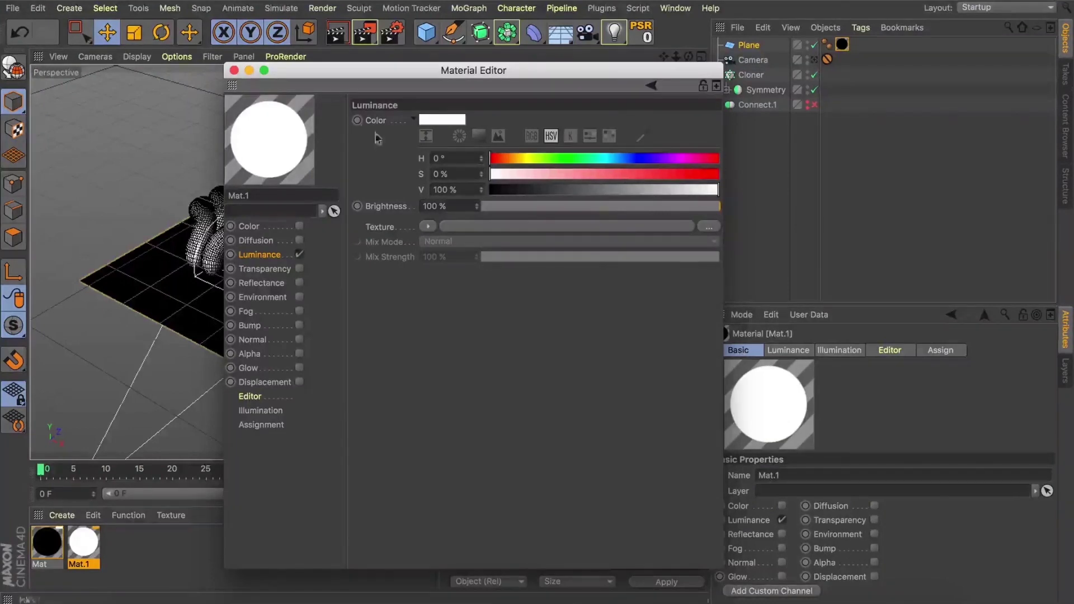
click(234, 70)
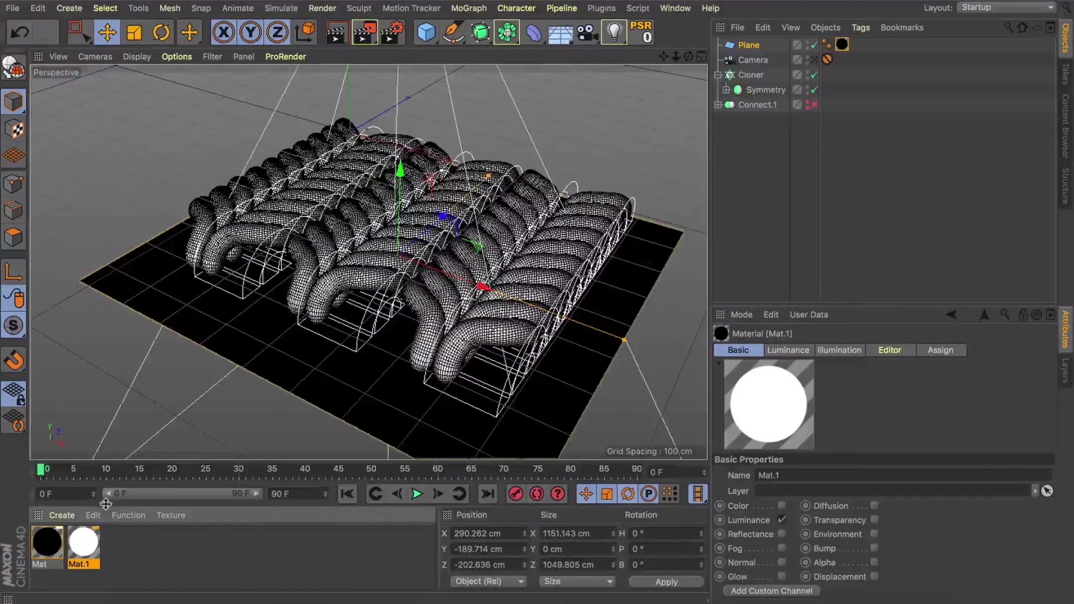
drag(83, 541, 764, 76)
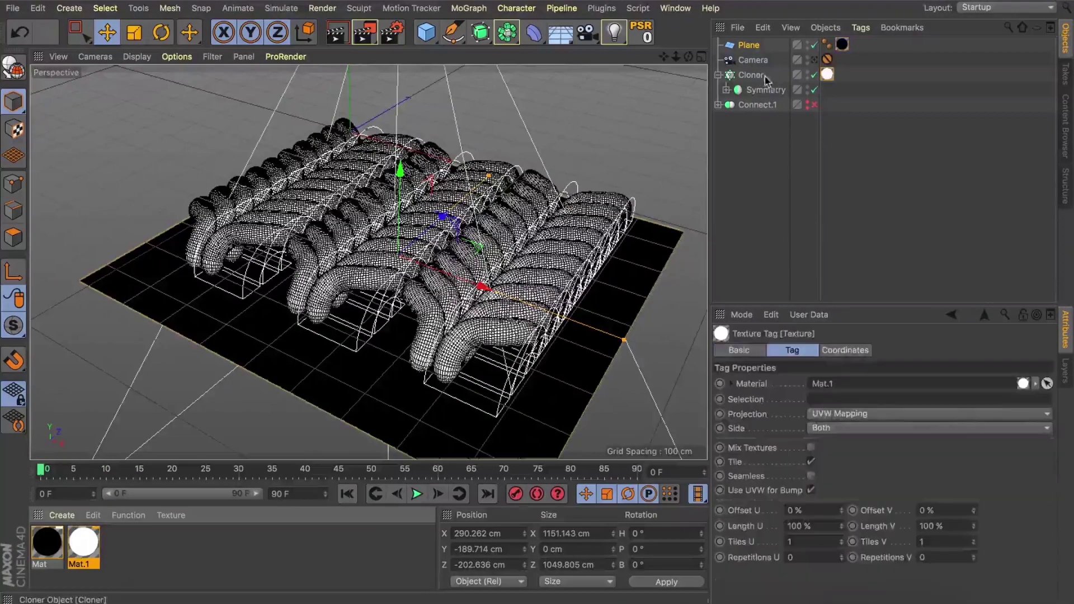
- Add the Ambient Occlusion effect to the render settings and test-render the view through the camera
click(814, 59)
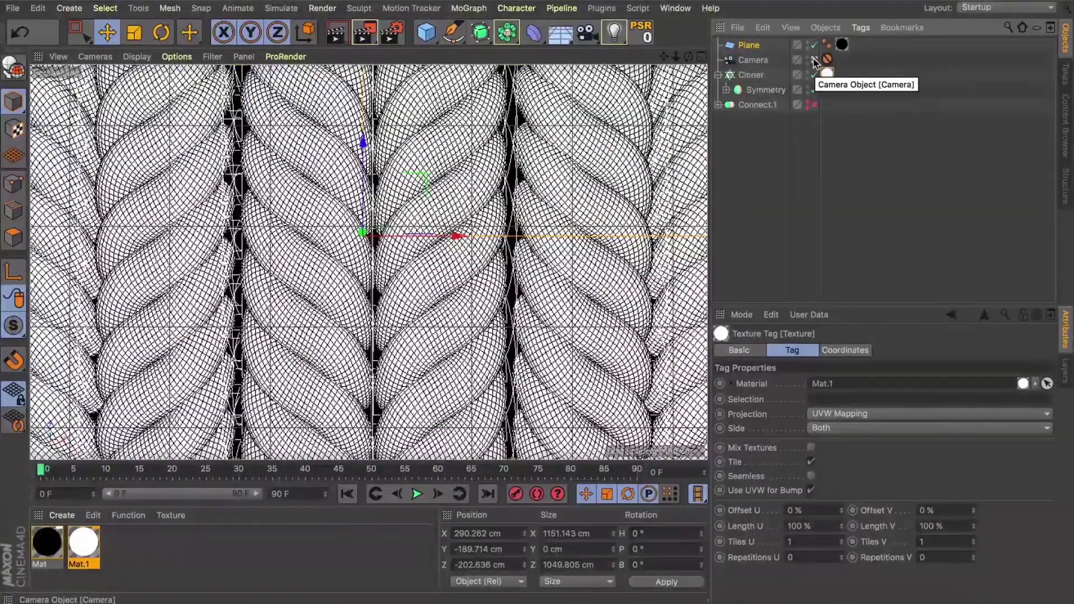
click(348, 38)
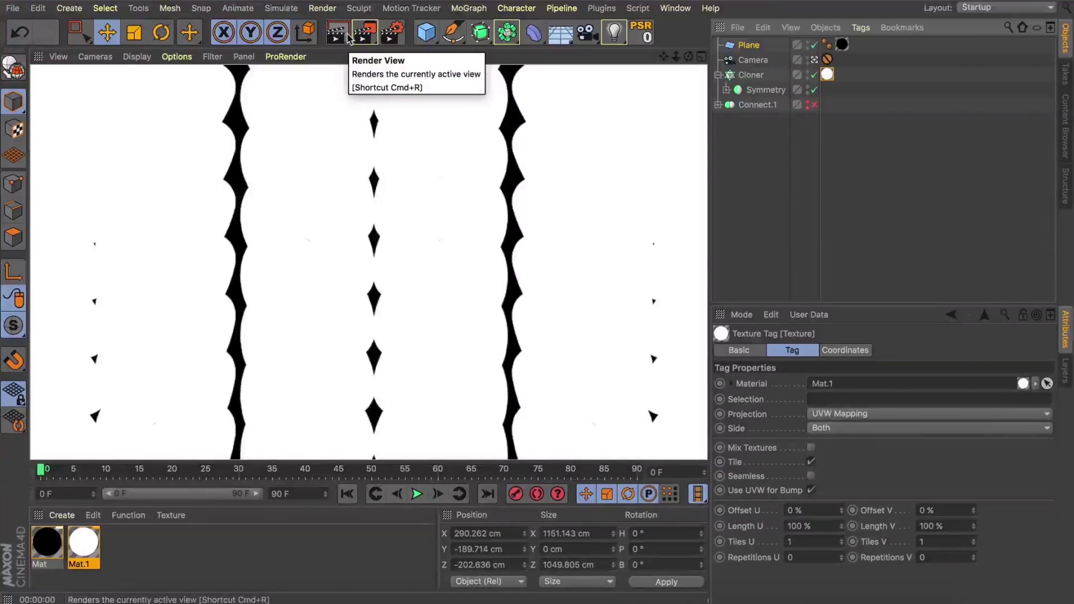
click(391, 38)
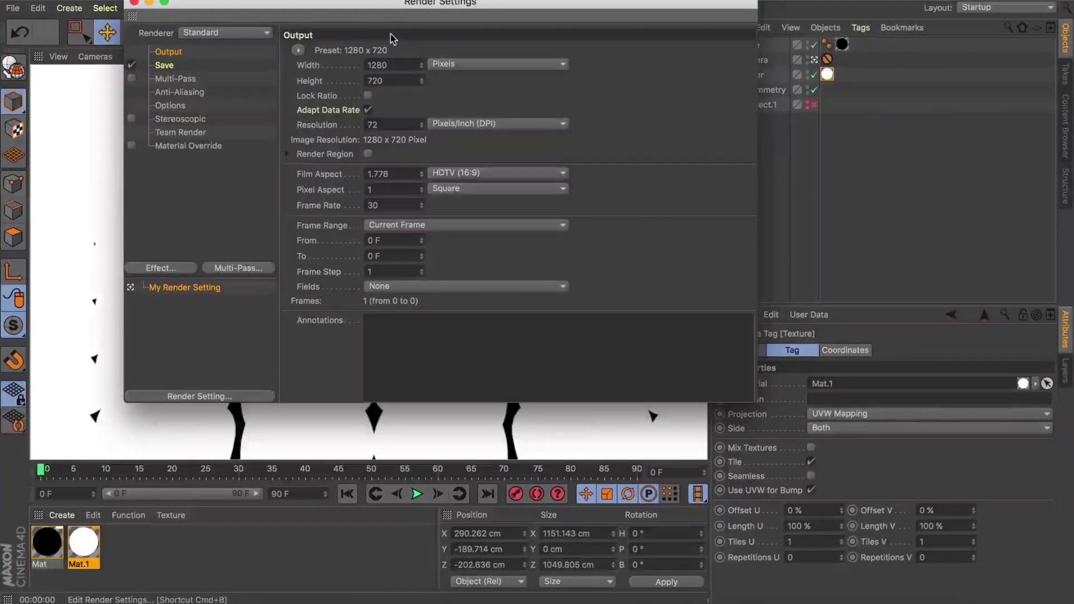
click(161, 267)
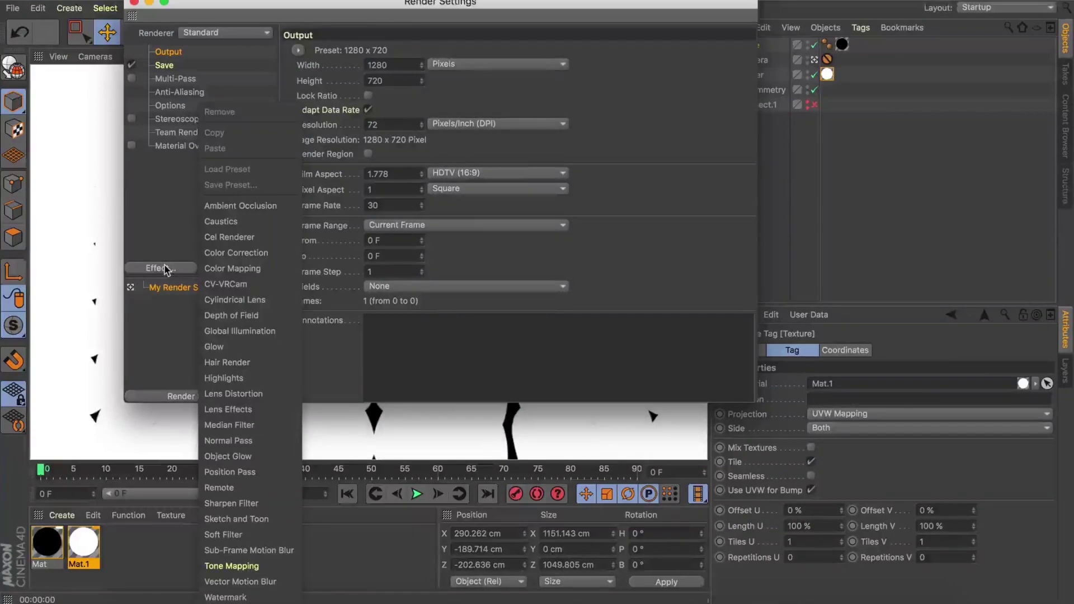
click(275, 206)
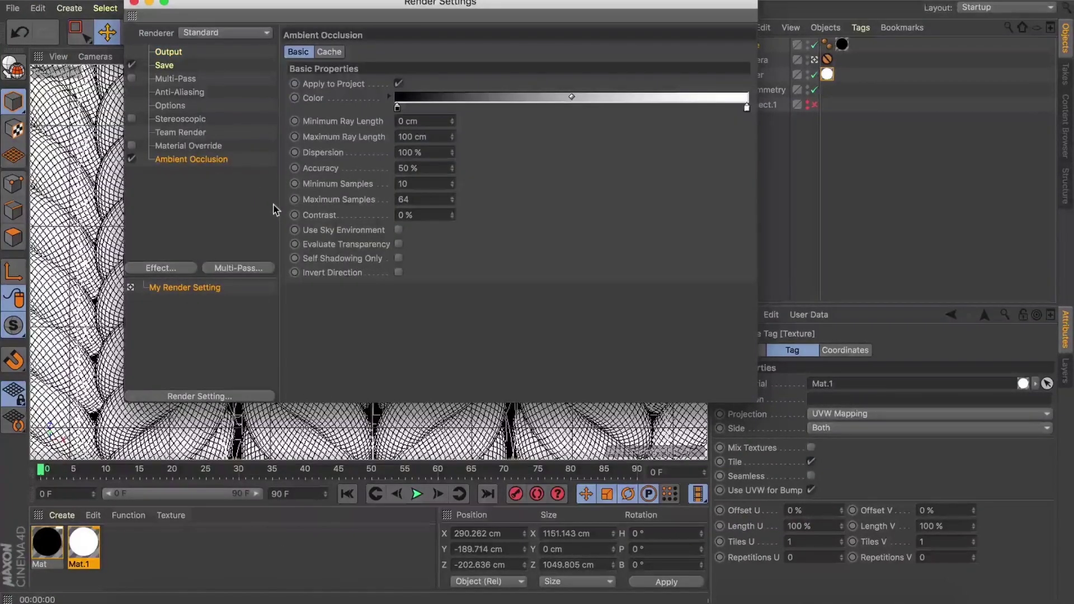
click(134, 3)
click(336, 35)
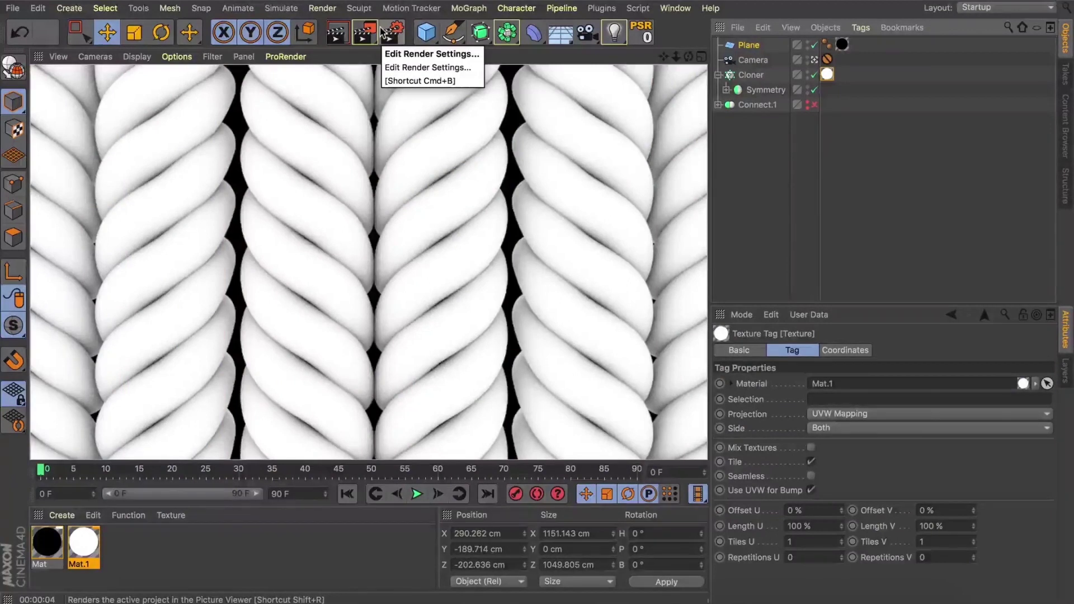
- Set Ambient Occlusion to 200 cm minimum and 1000 cm maximum ray length with 10% contrast, and re-render the view
click(382, 32)
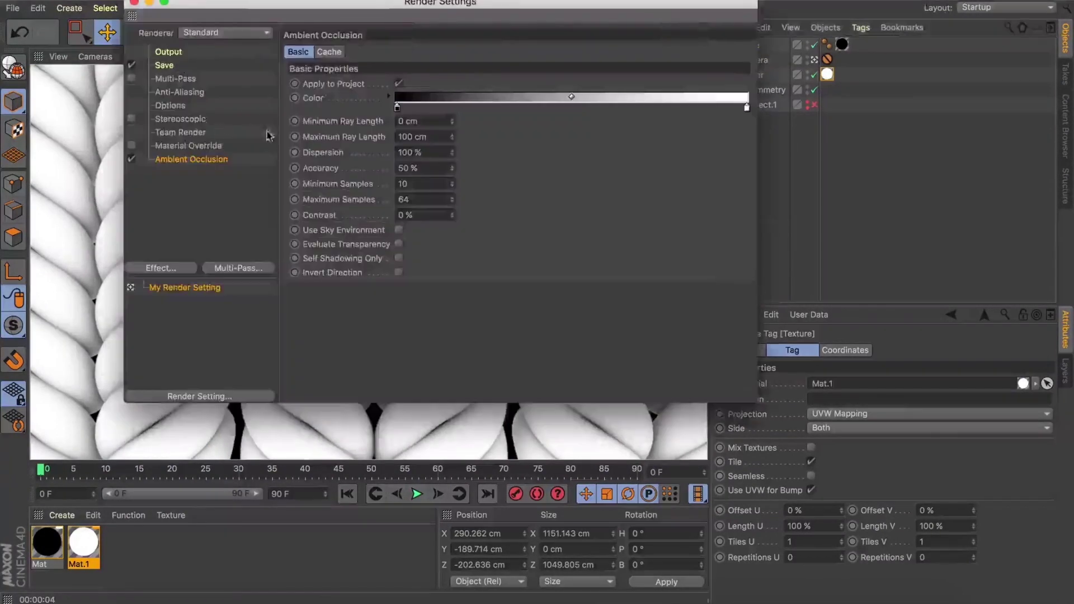
drag(440, 138, 303, 126)
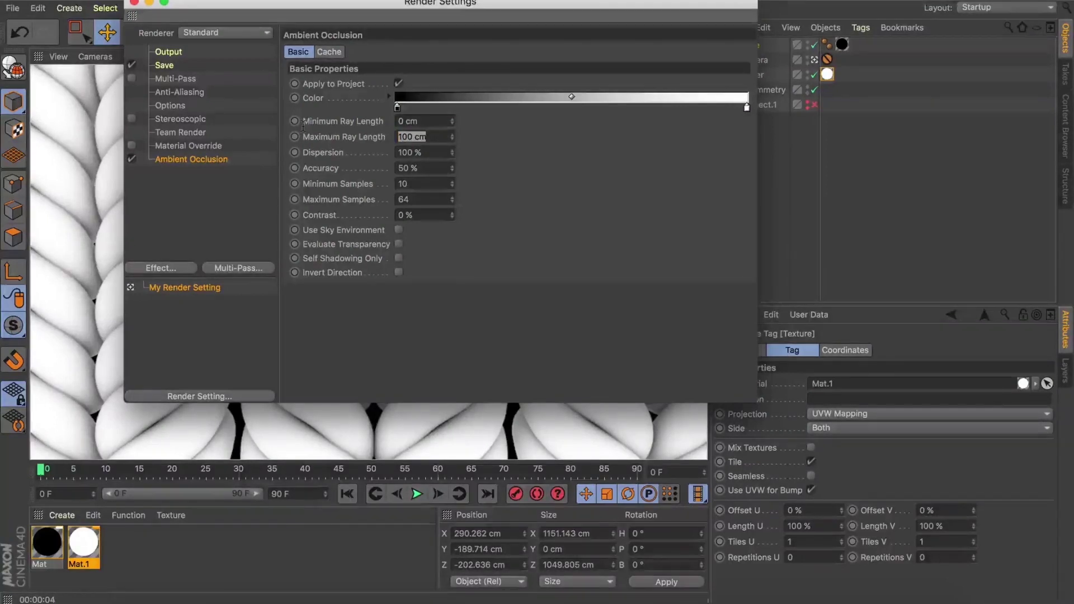
text(1000)
key(shift+Tab)
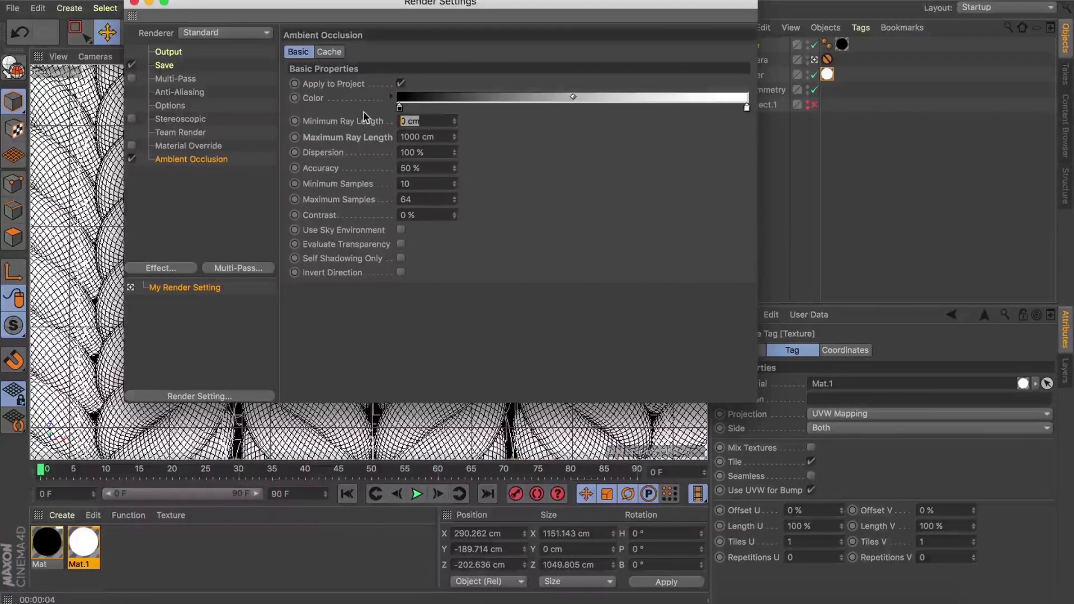
text(200)
key(Return)
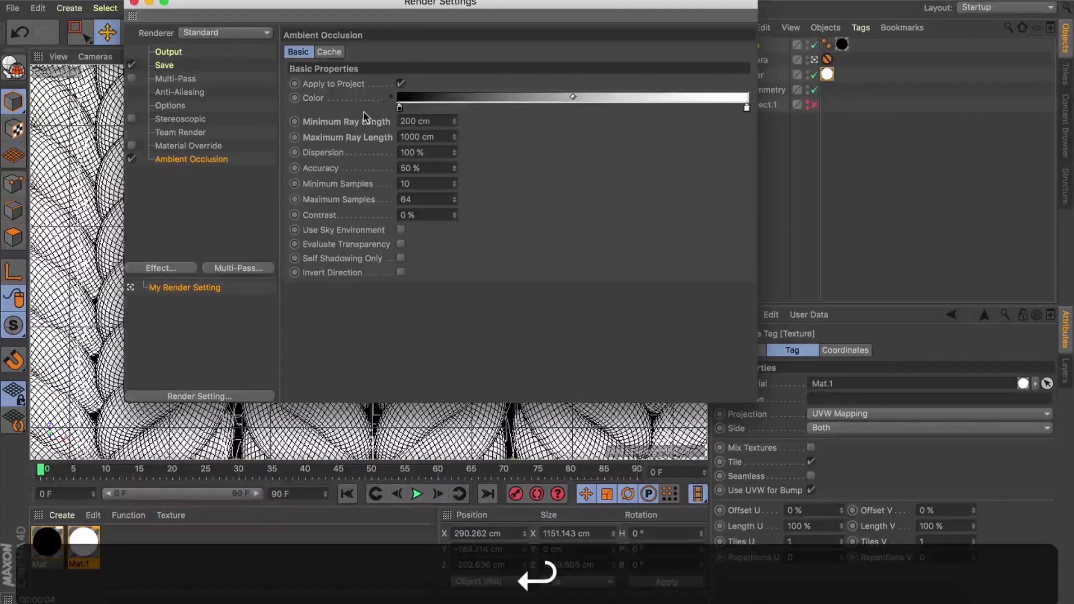
drag(419, 215, 344, 199)
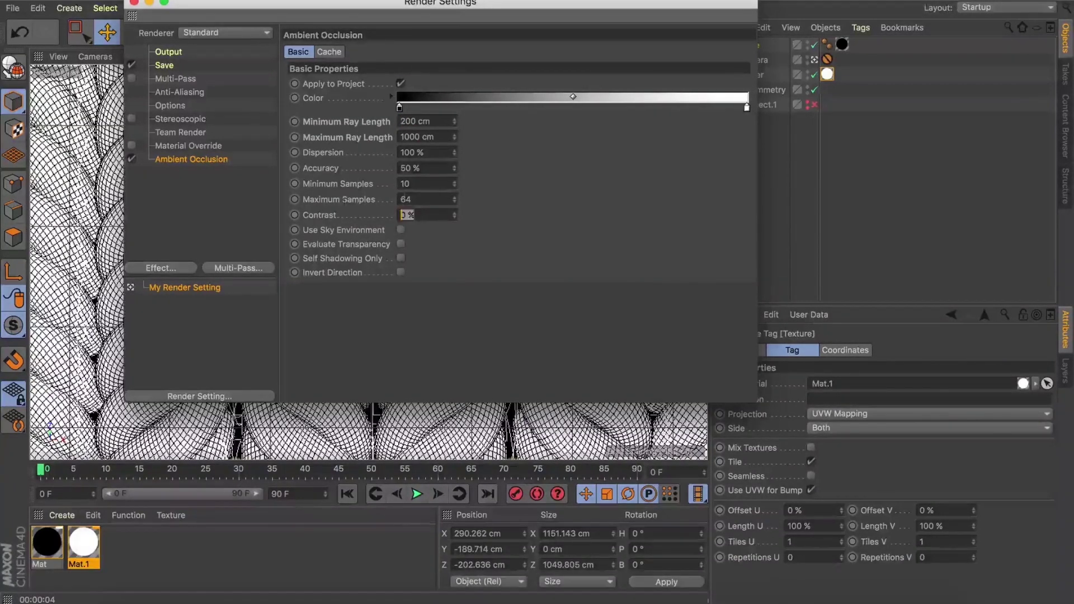
text(10)
key(Return)
click(134, 3)
click(338, 34)
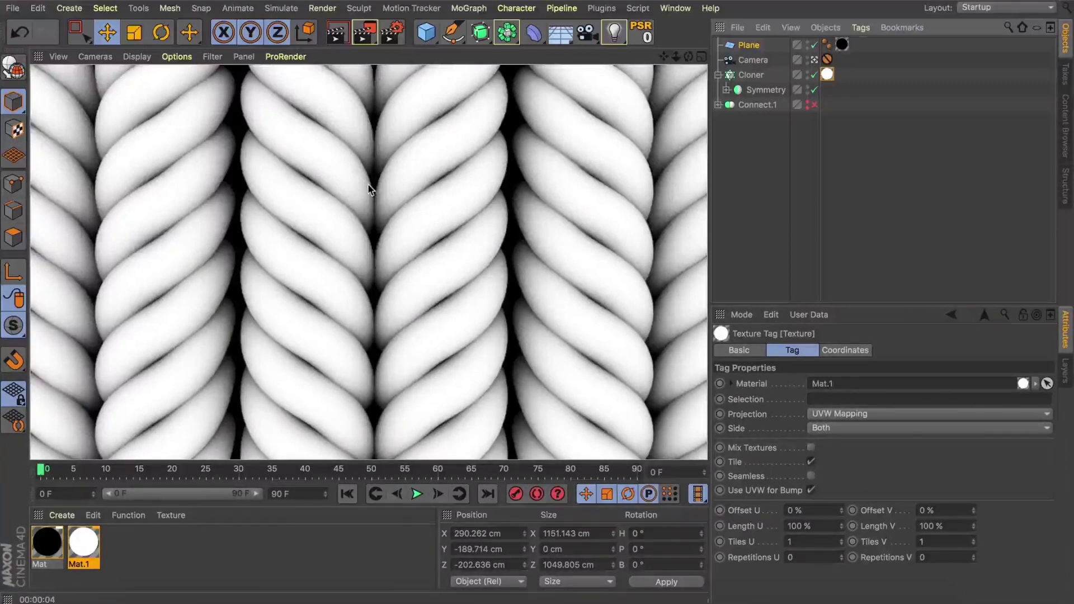
- Set the render output size to 1000 x 1000 pixels
click(393, 32)
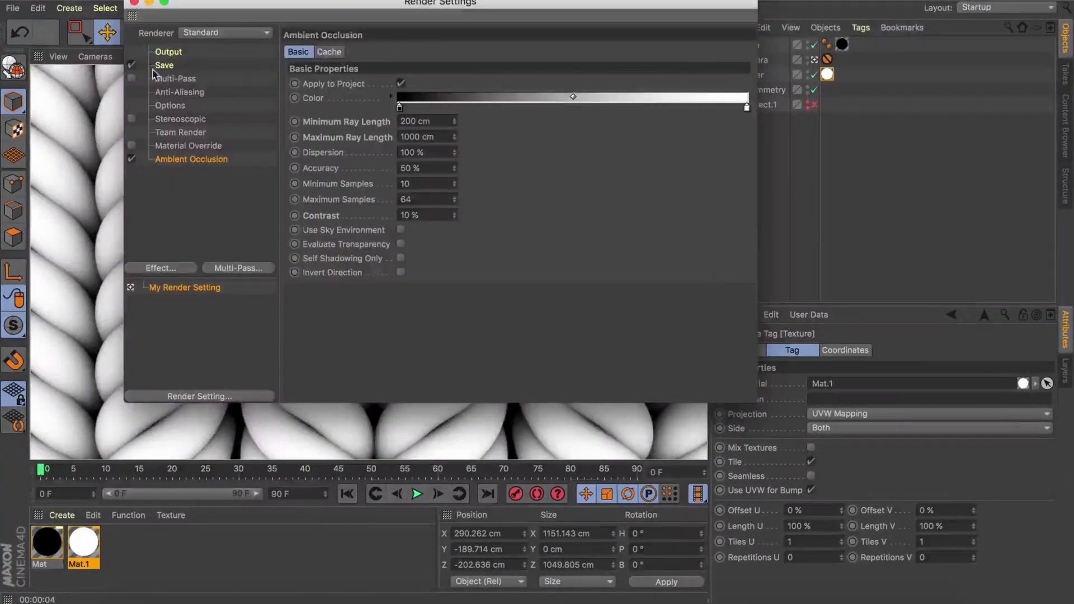
click(168, 52)
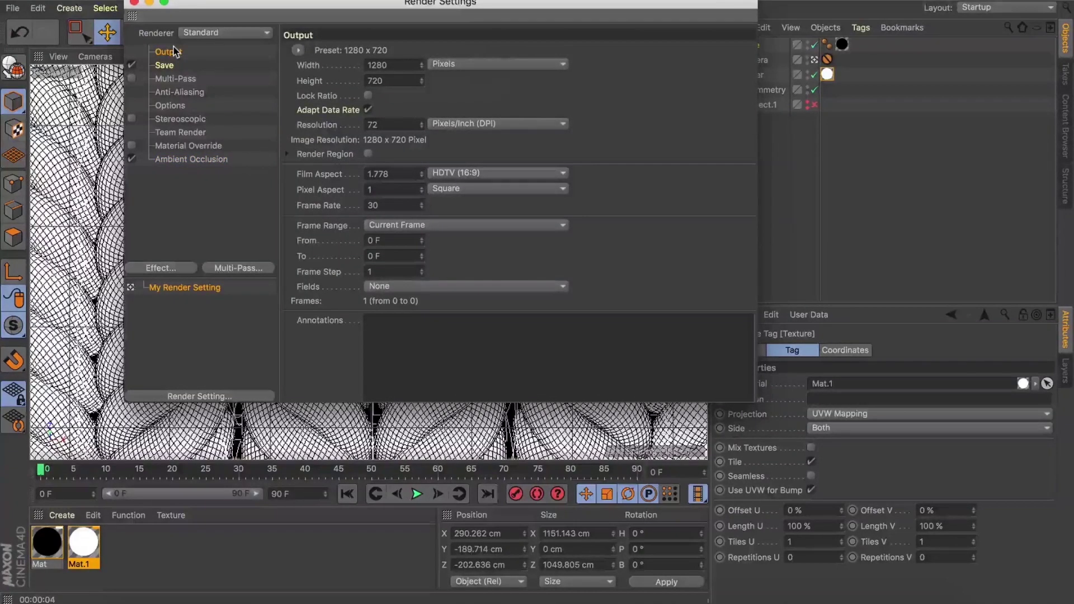
drag(394, 66, 281, 56)
text(100)
key(Tab)
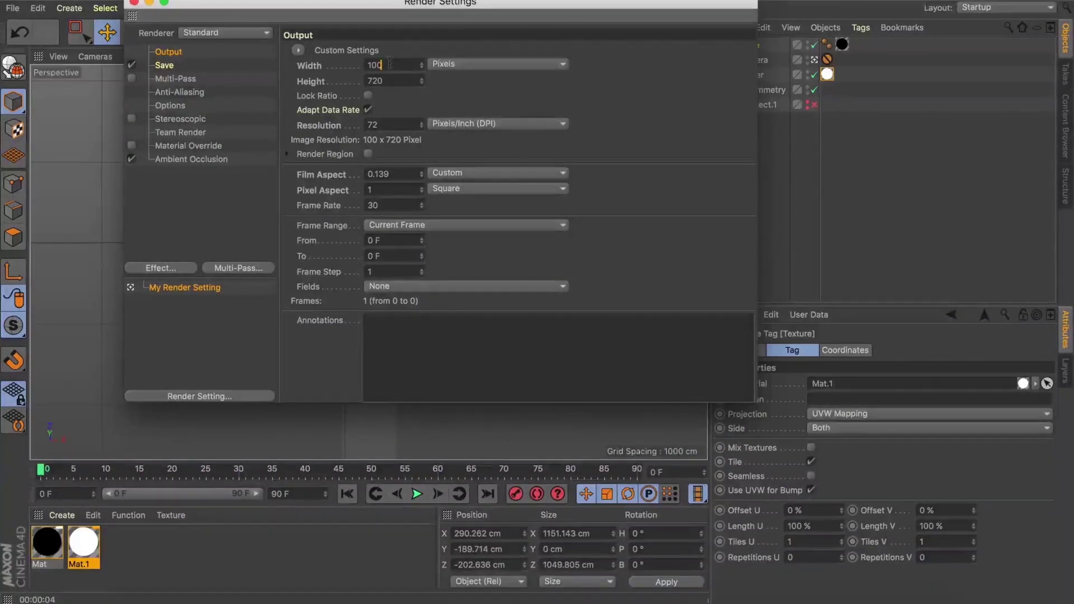
text(0)
key(Tab)
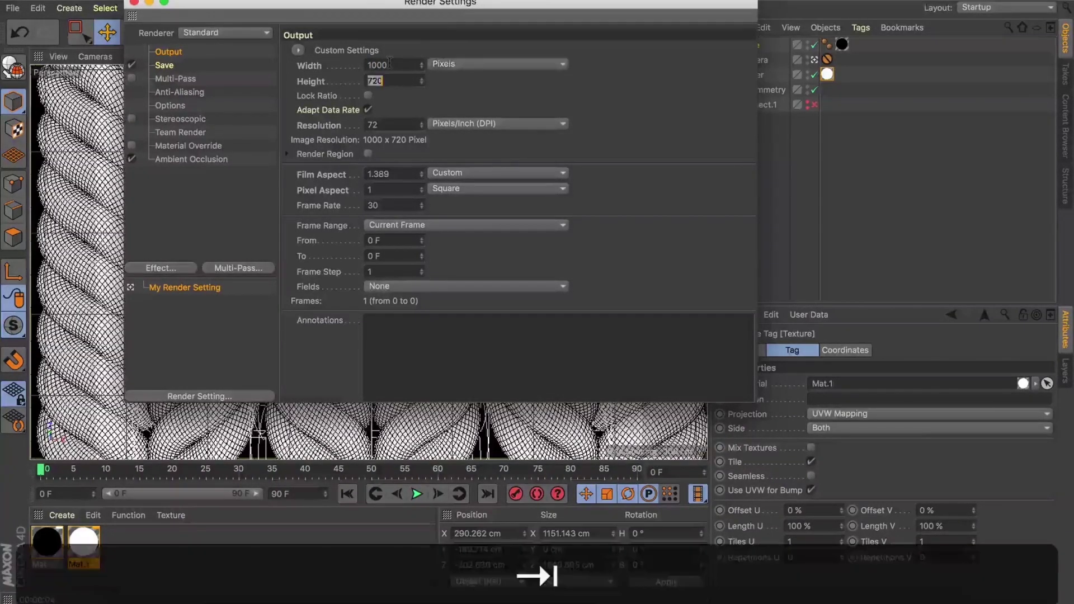
text(1000)
key(Tab)
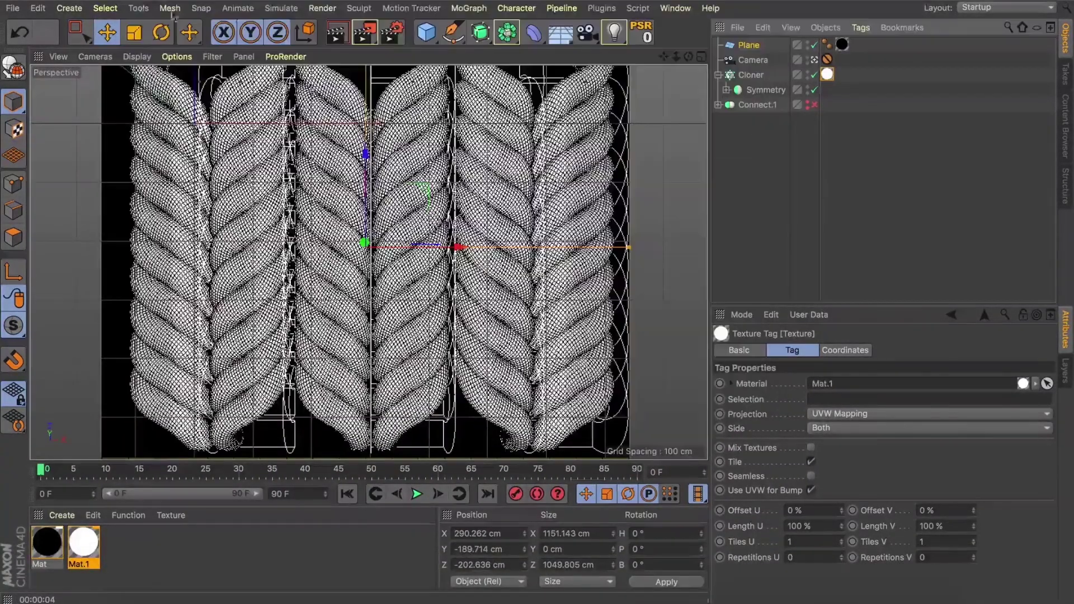
click(134, 3)
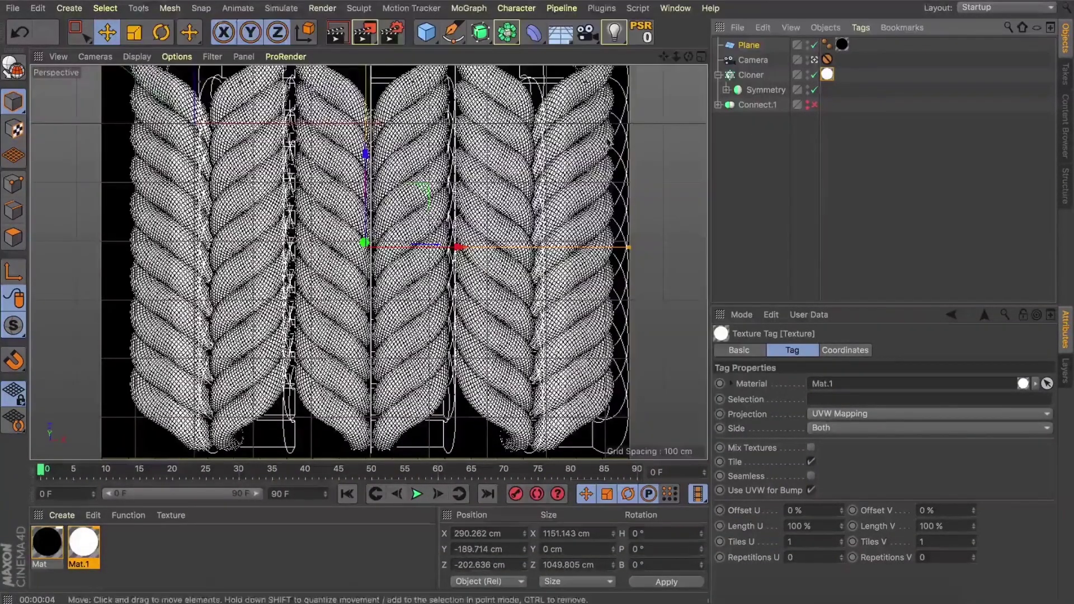
- Delete the camera's Protection tag and reframe closer on the braids, at about X 308, Y 439 and Z -215 cm, with a test render
click(753, 60)
drag(709, 185, 428, 191)
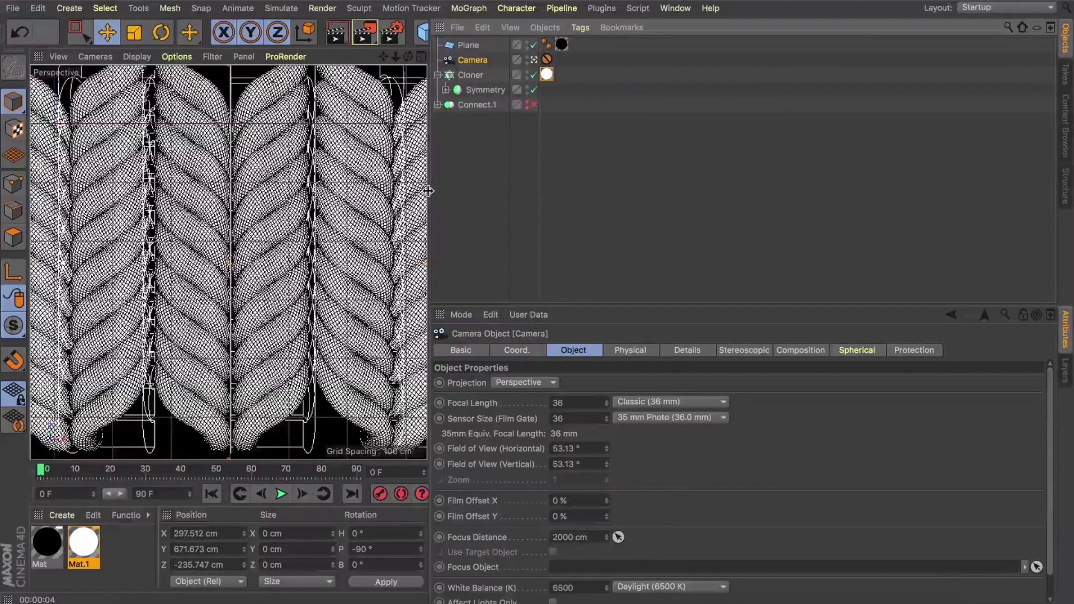
click(547, 60)
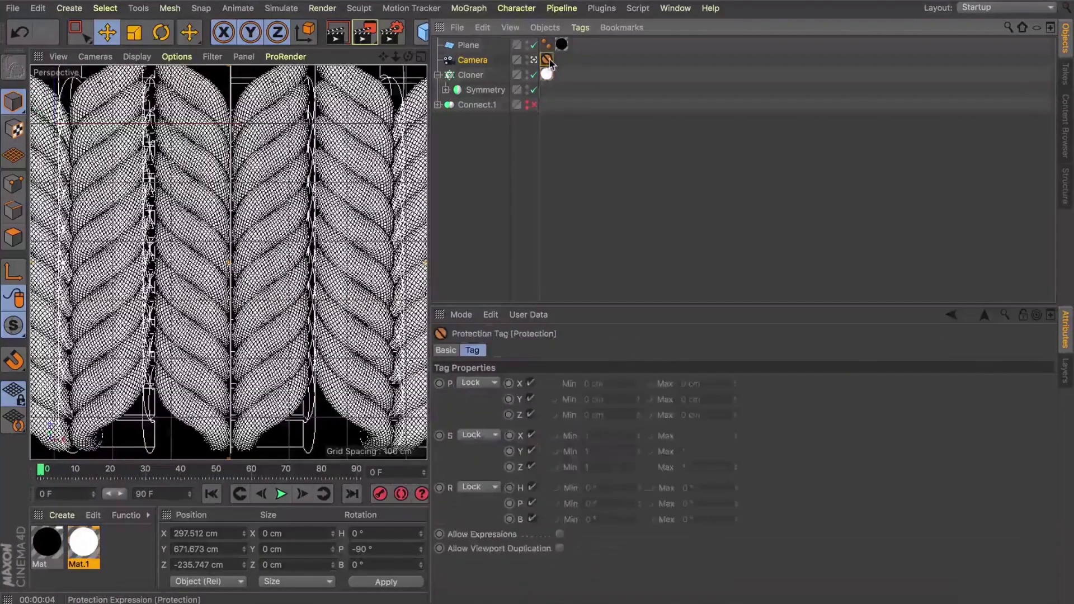
key(BackSpace)
drag(548, 70, 546, 74)
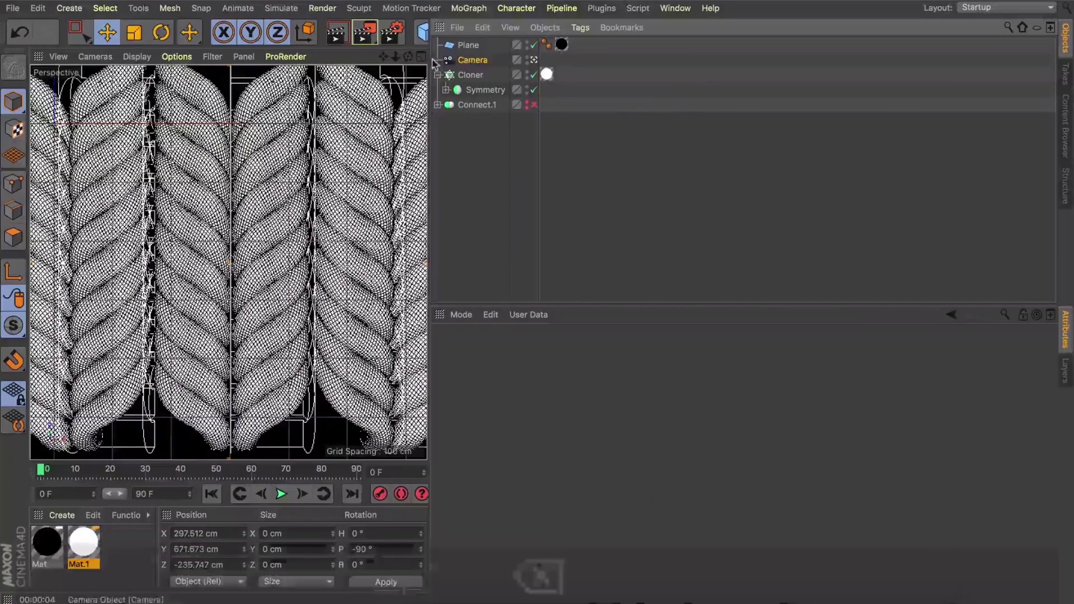
mouse_move(396, 56)
mouse_down()
mouse_move(447, 57)
mouse_move(381, 70)
mouse_move(419, 59)
mouse_move(408, 57)
mouse_up()
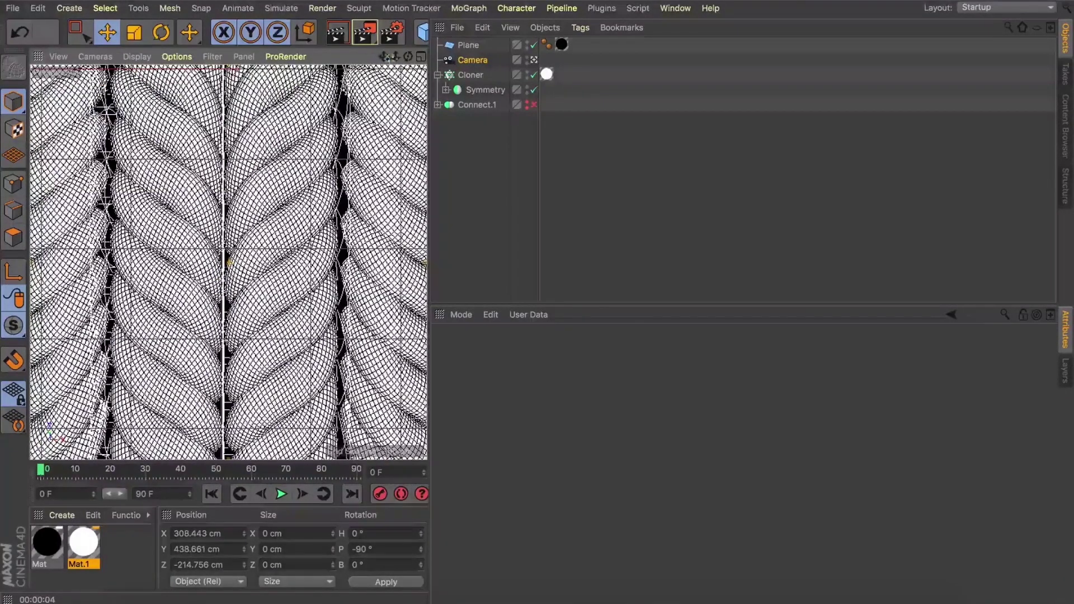
click(334, 34)
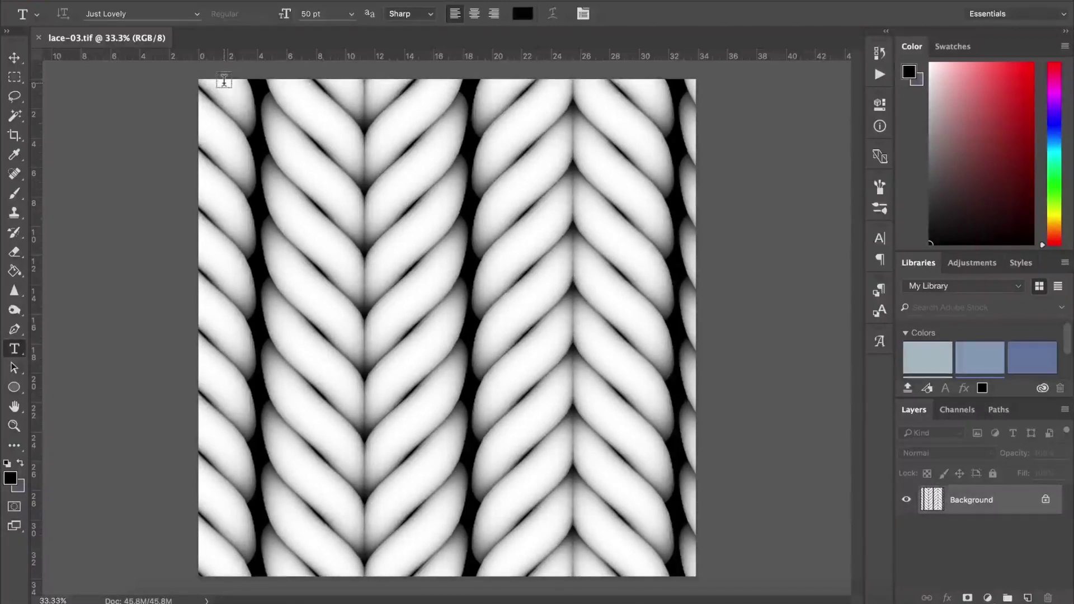
- In Photoshop, copy the first complete braid column of lace-03.tif to a new layer and hide the Background layer
click(15, 78)
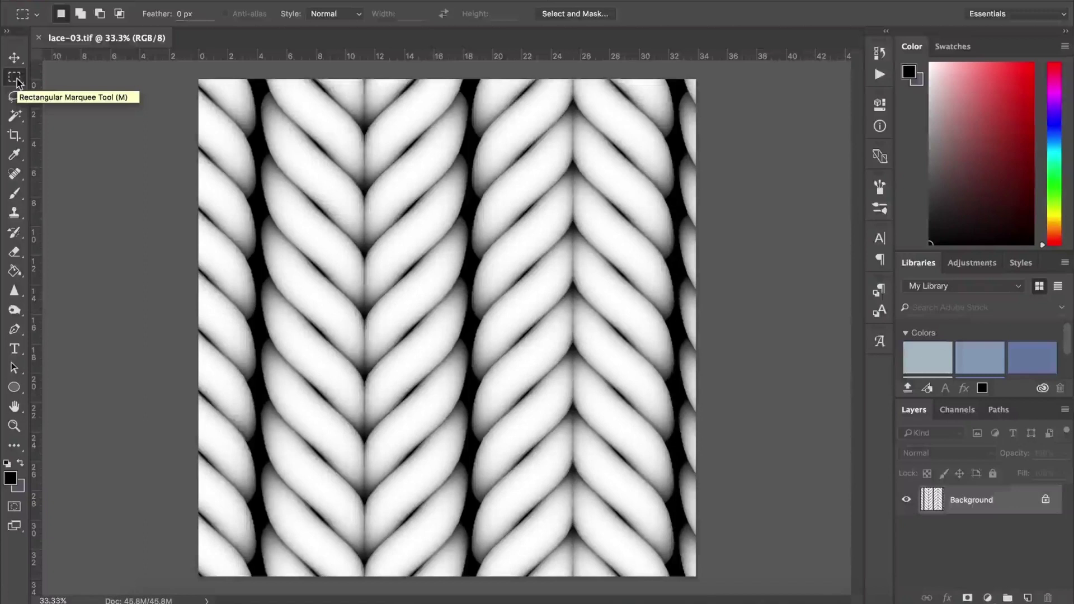
drag(259, 78, 463, 597)
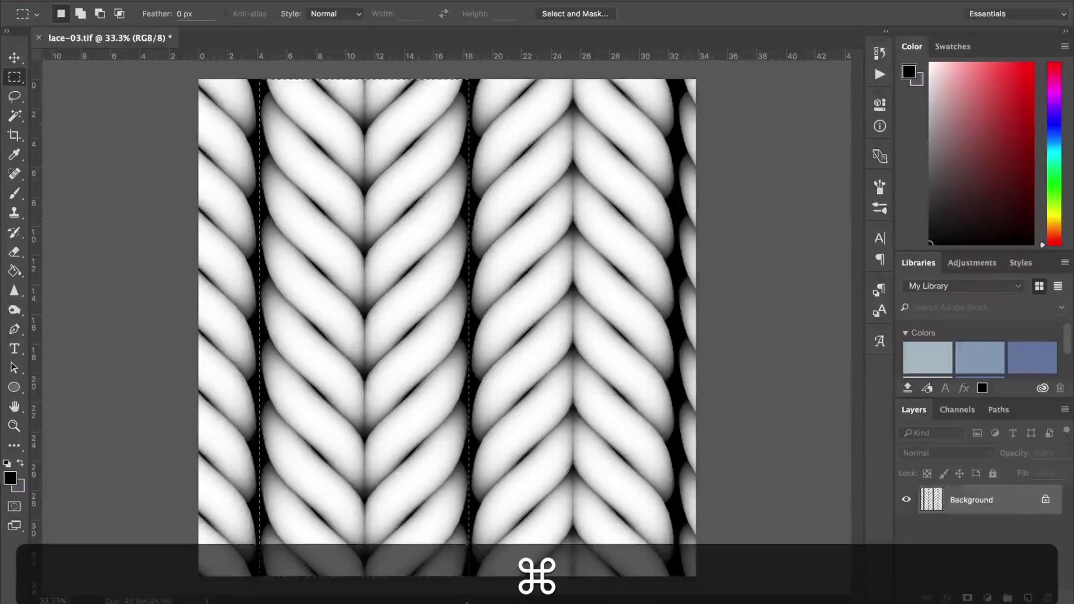
key(super+j)
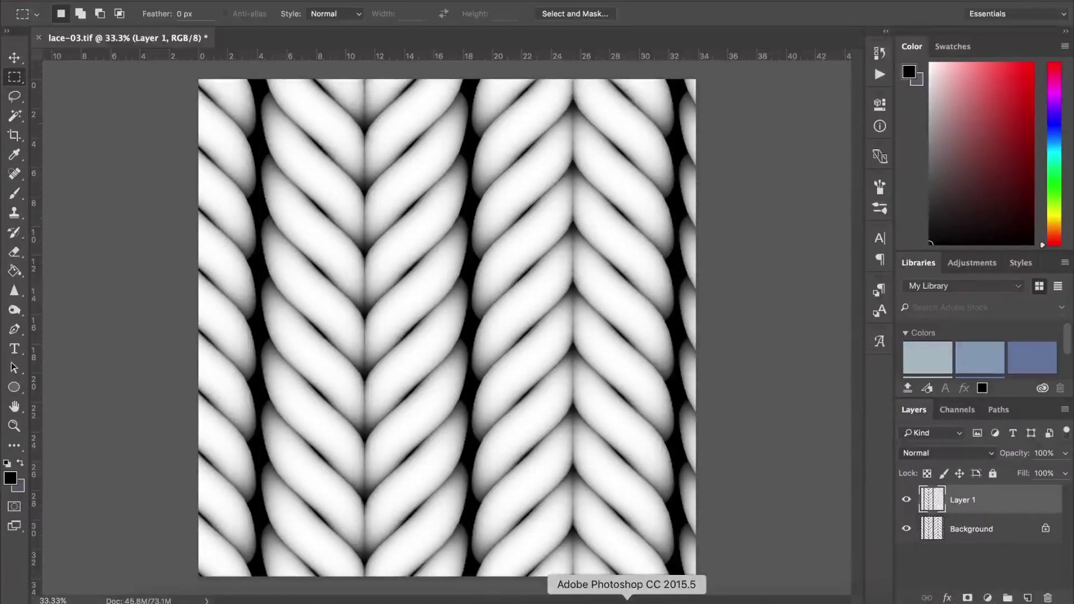
click(906, 528)
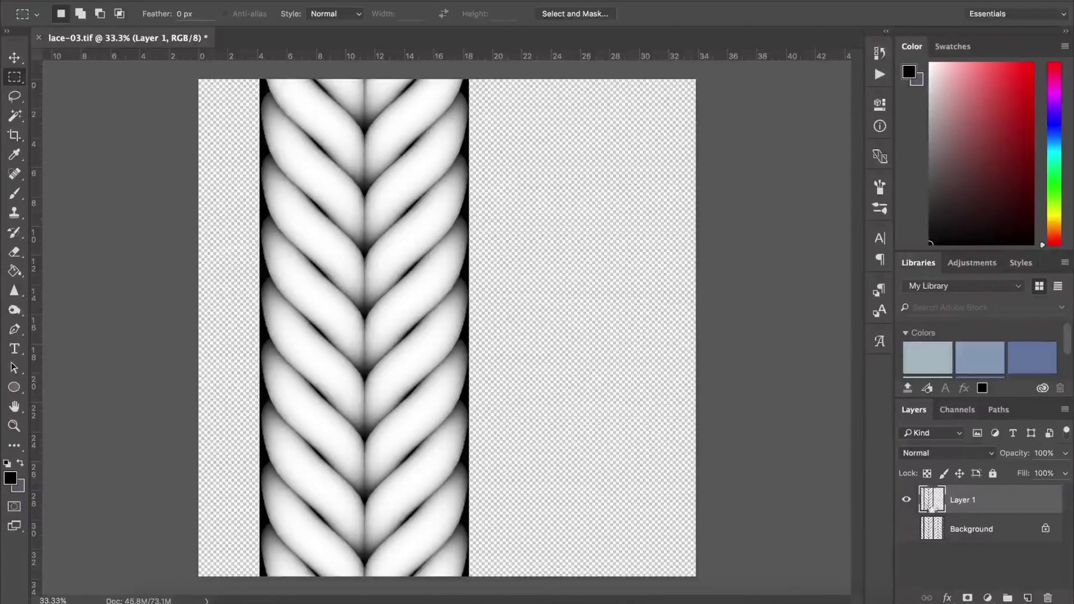
- Duplicate the braid layer, place the copy directly beside the original braid, and flip the copy vertically
key(super+j)
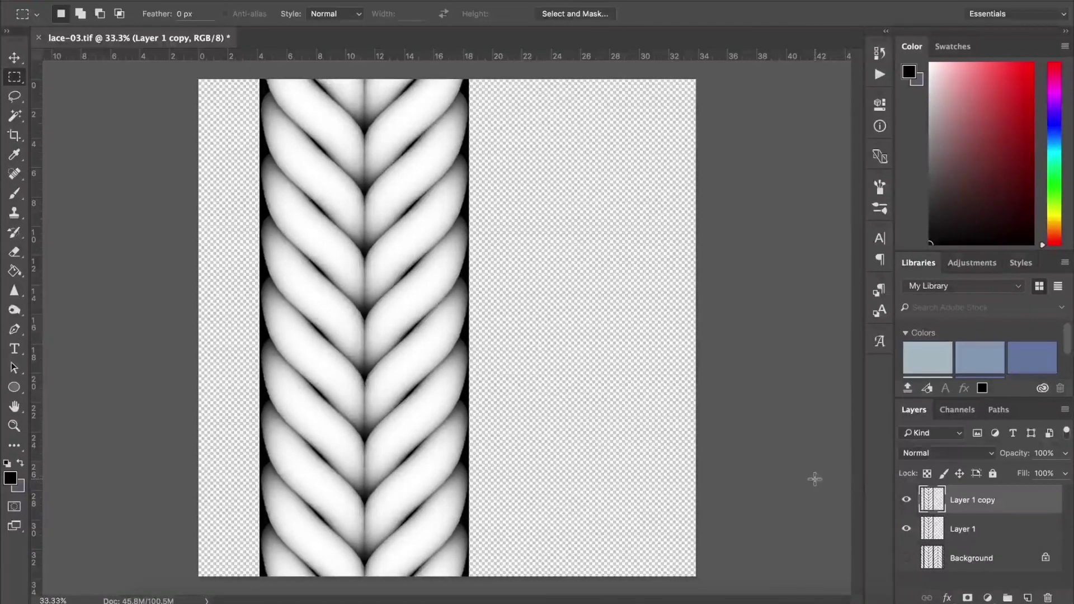
key(v)
shift+drag(319, 352, 532, 355)
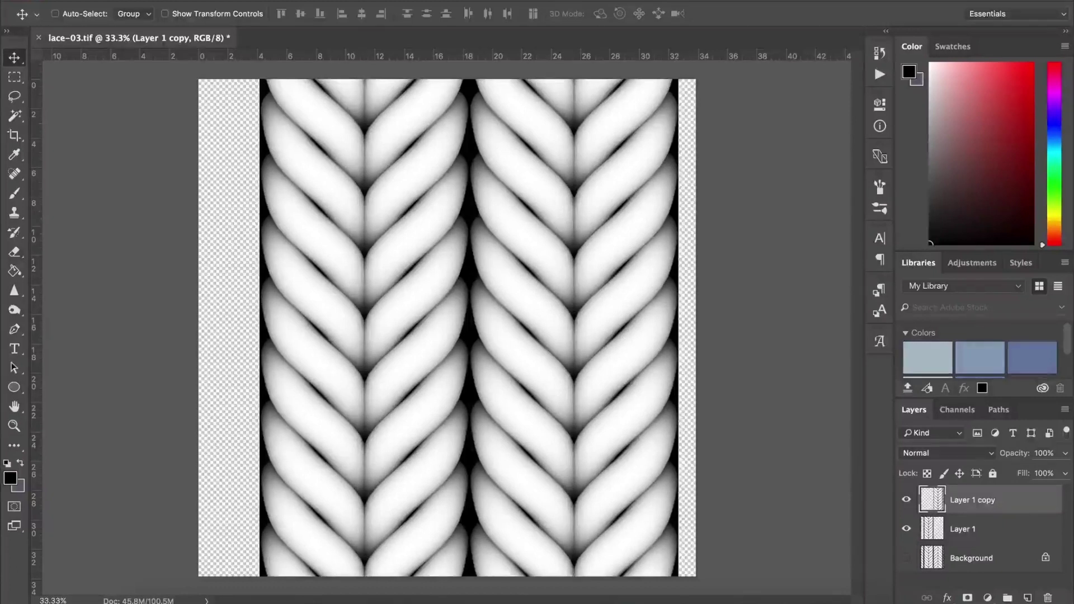
click(163, 1)
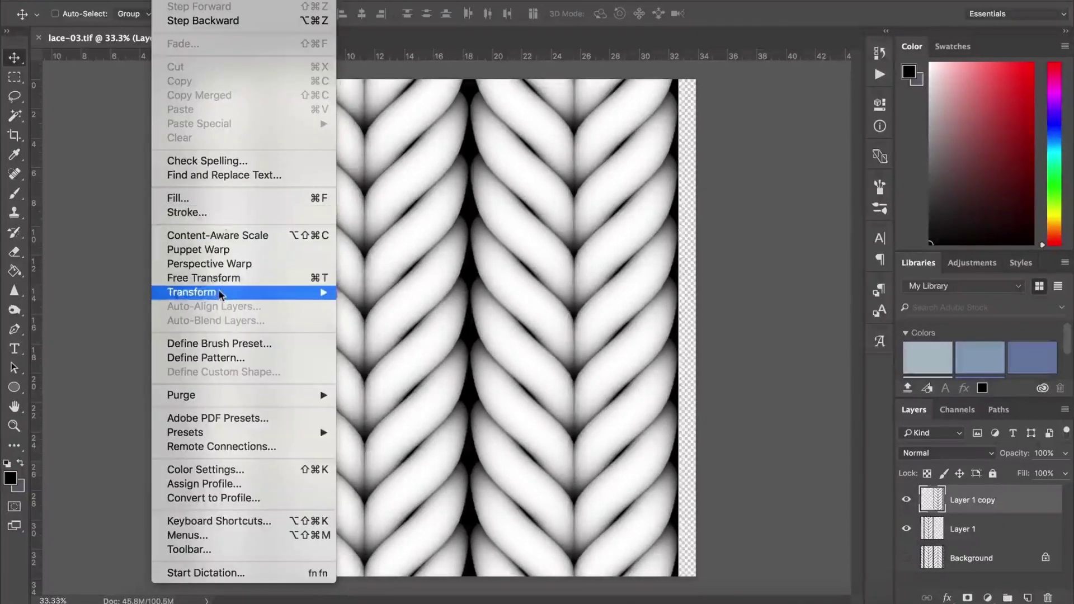
mouse_move(222, 293)
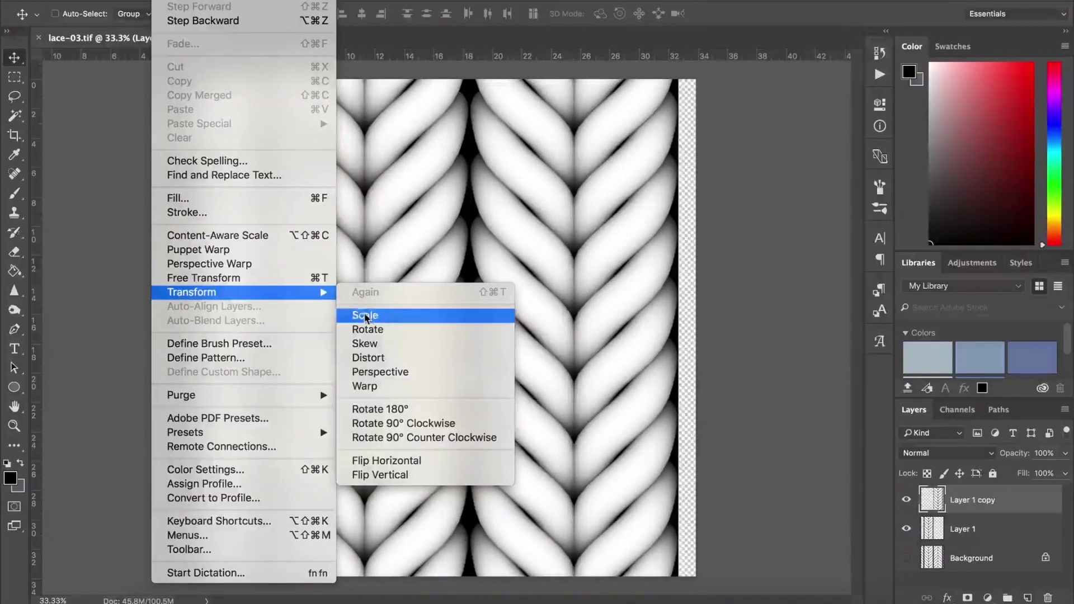
click(375, 475)
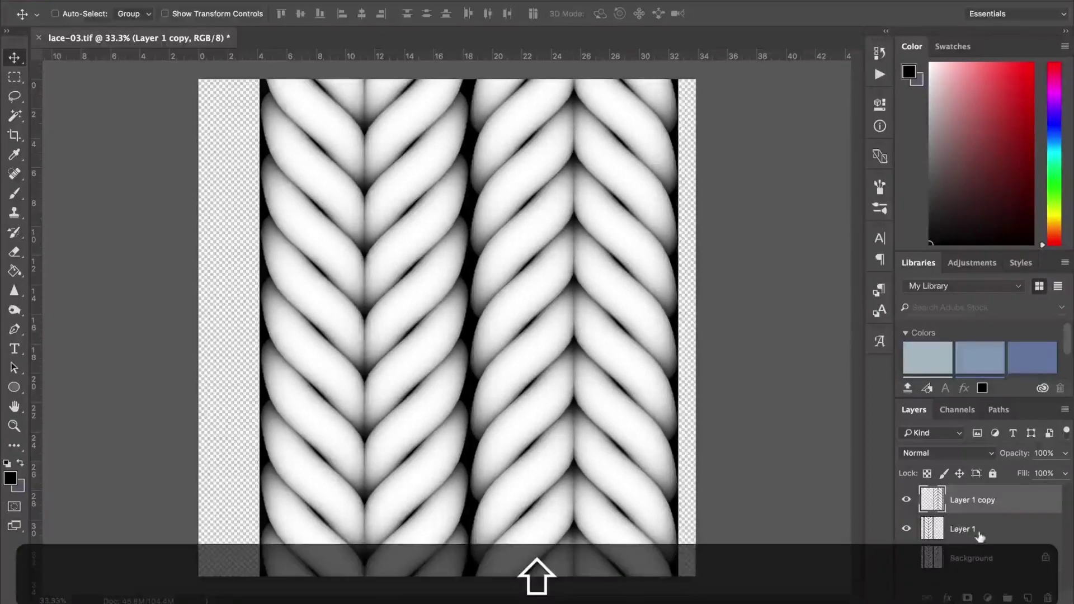
- Move both braid layers together horizontally to the canvas's left edge and merge them into one layer
shift+click(975, 530)
key(v)
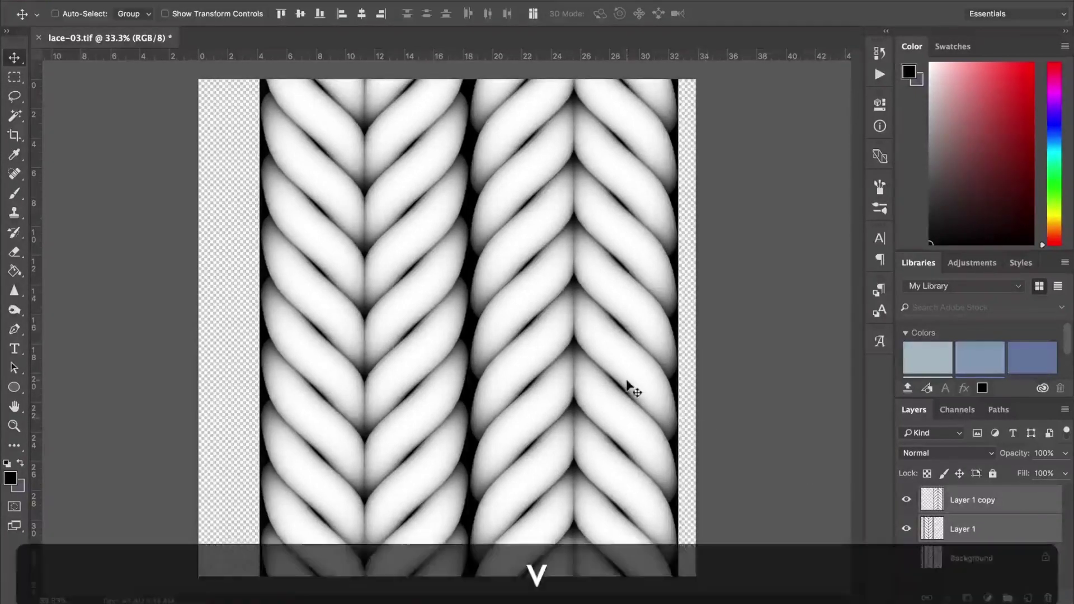
shift+drag(556, 271, 499, 260)
key(z)
key(super+e)
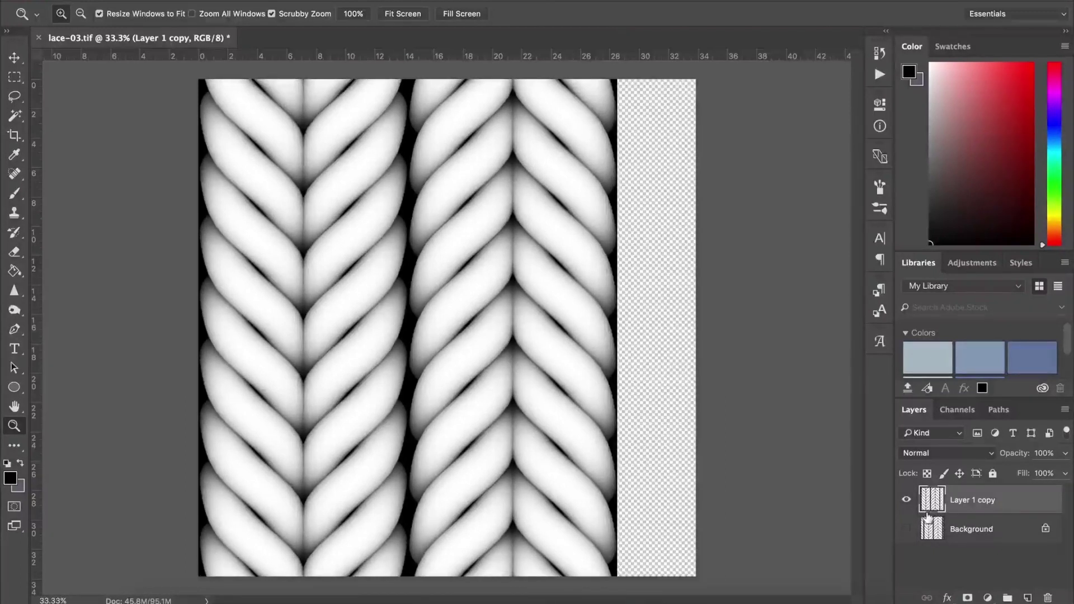
- Duplicate the merged braid layer and shift the copy straight down until its strands line up with the pattern near the canvas bottom
key(super+j)
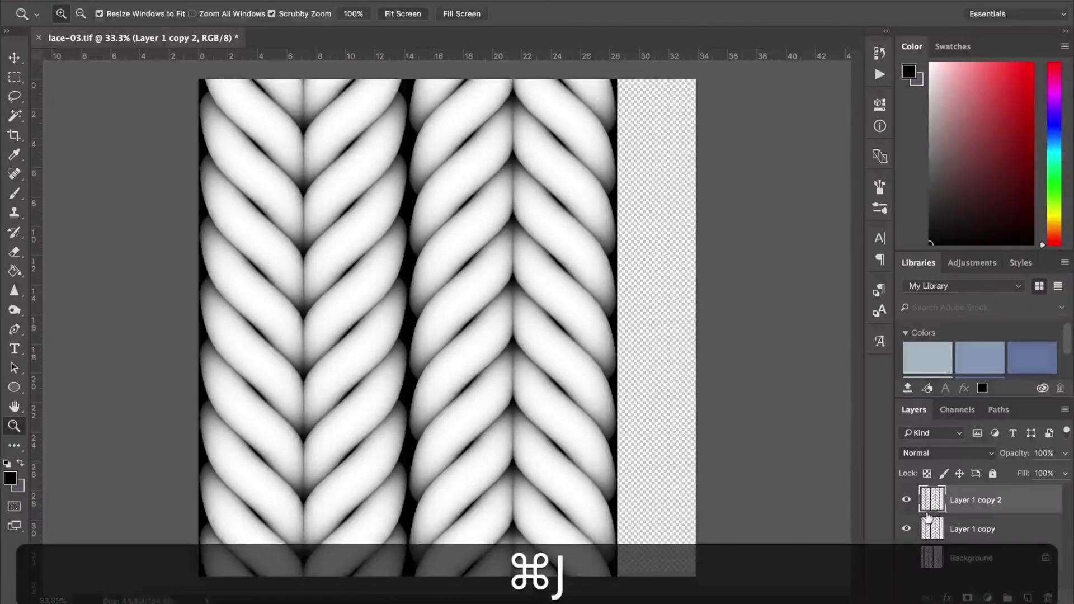
key(v)
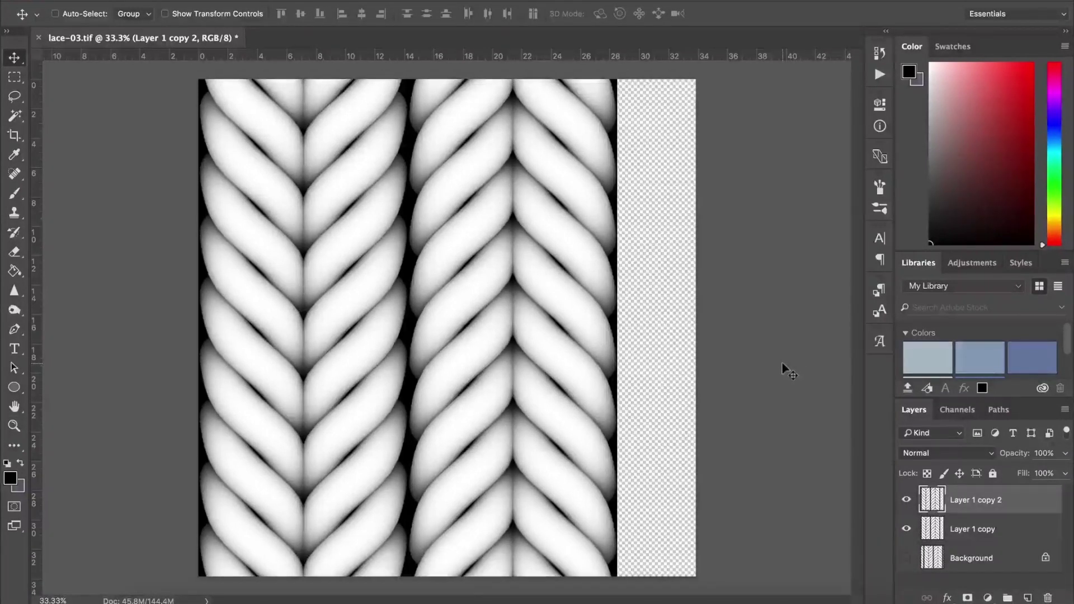
shift+drag(480, 175, 479, 532)
key(z)
drag(405, 518, 479, 405)
key(space)
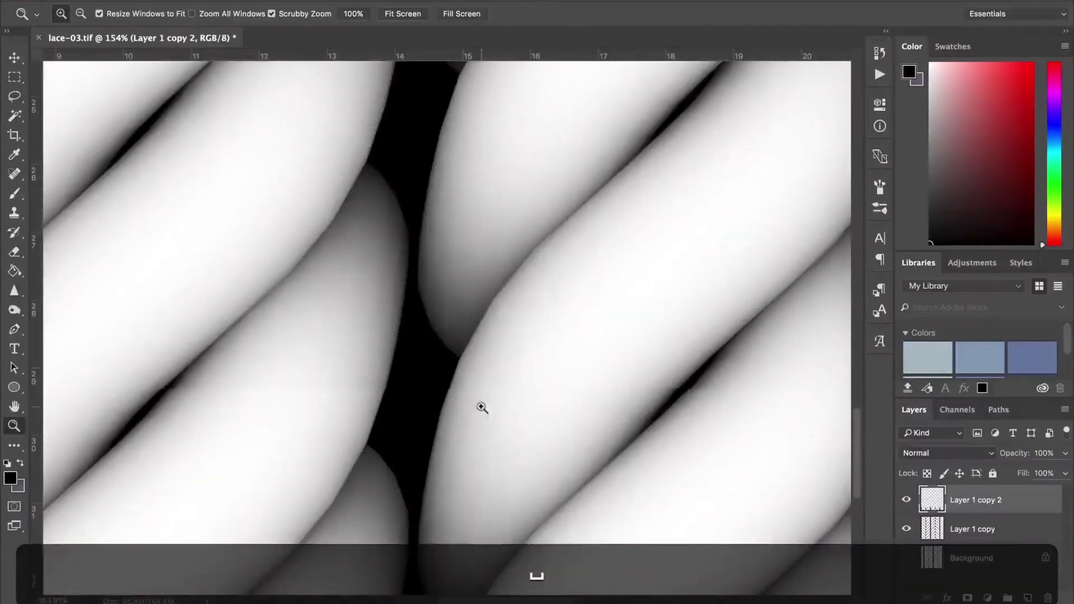
key(v)
key(Down)
key(Down)
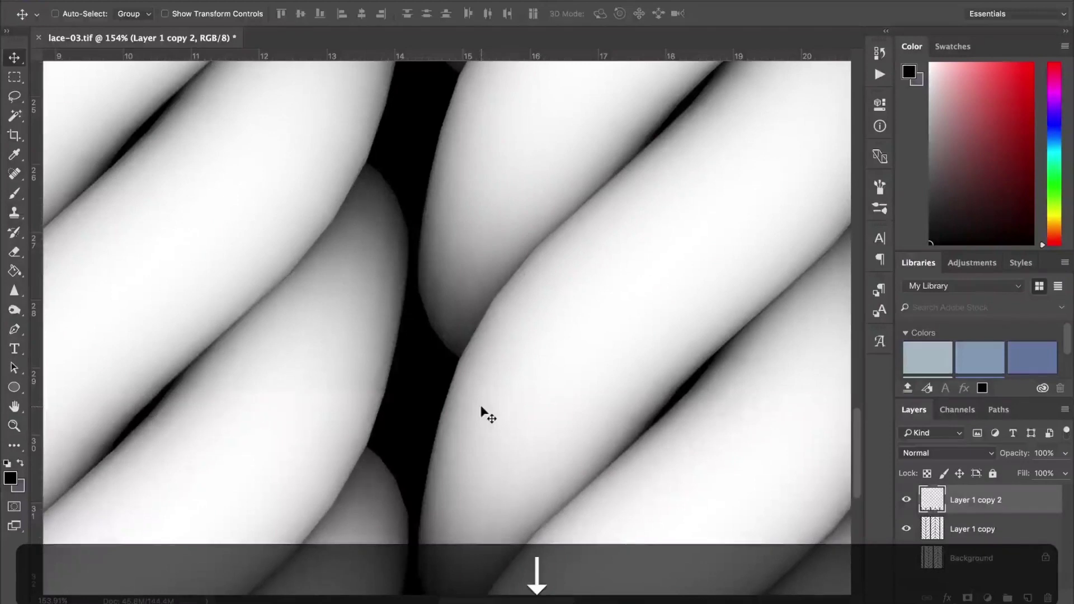
- Fine-tune the duplicate's vertical position in small nudges and check that its strands continue cleanly across the seam
key(z)
alt+click(481, 410)
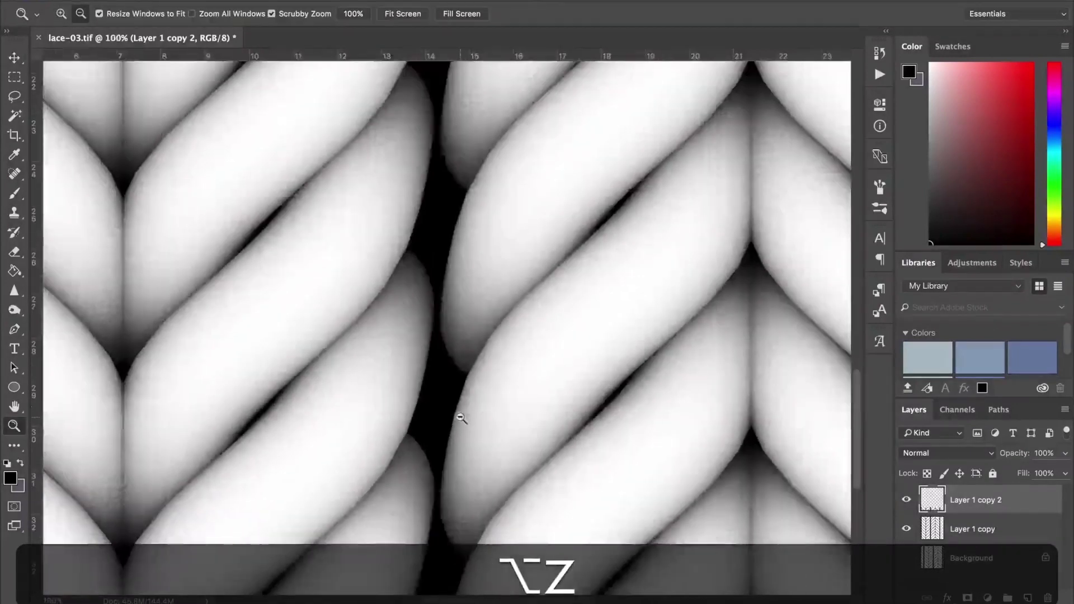
alt+click(460, 417)
key(v)
key(shift+Down)
key(shift+Up)
key(Up)
key(Up)
key(Up)
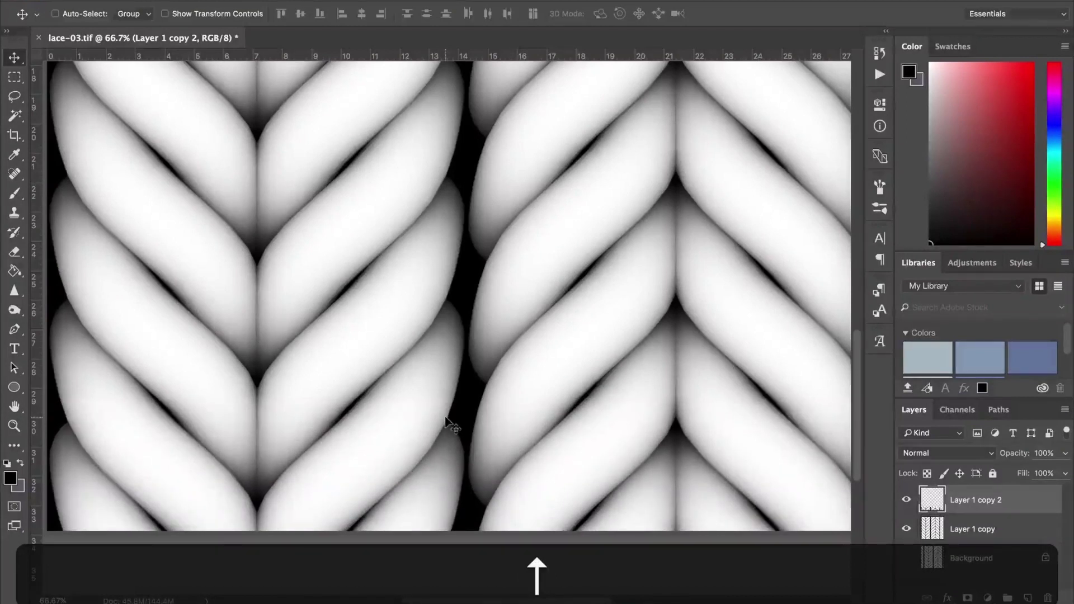
key(z)
alt+click(446, 417)
drag(521, 305, 489, 418)
key(alt+z)
alt+click(493, 381)
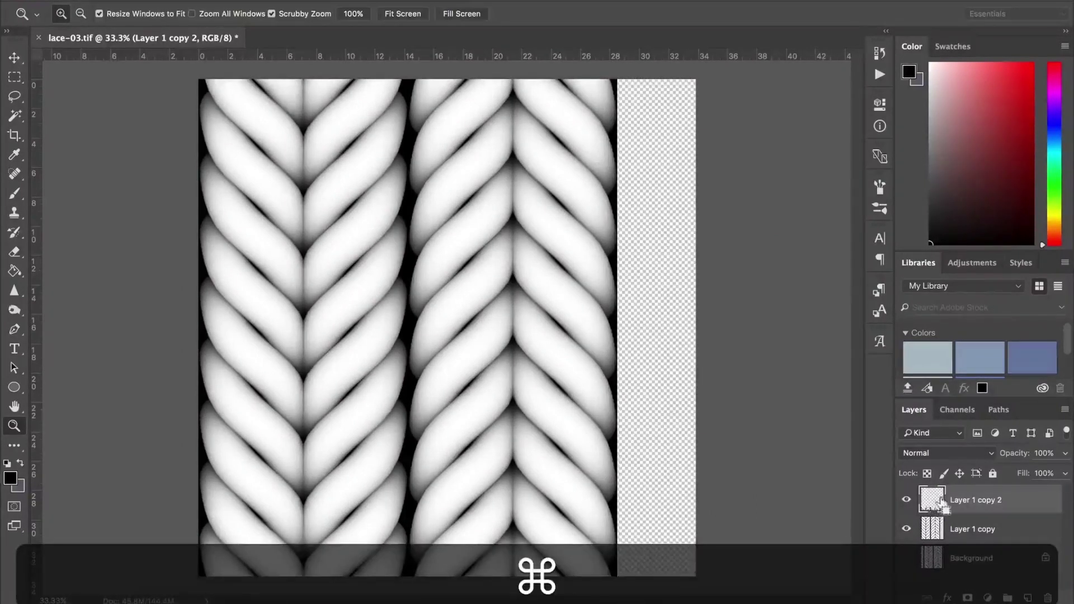
- Mask Layer 1 copy with the inverse of the duplicate's outline to remove the overlapping strip, and delete Layer 1 copy 2
super+click(929, 502)
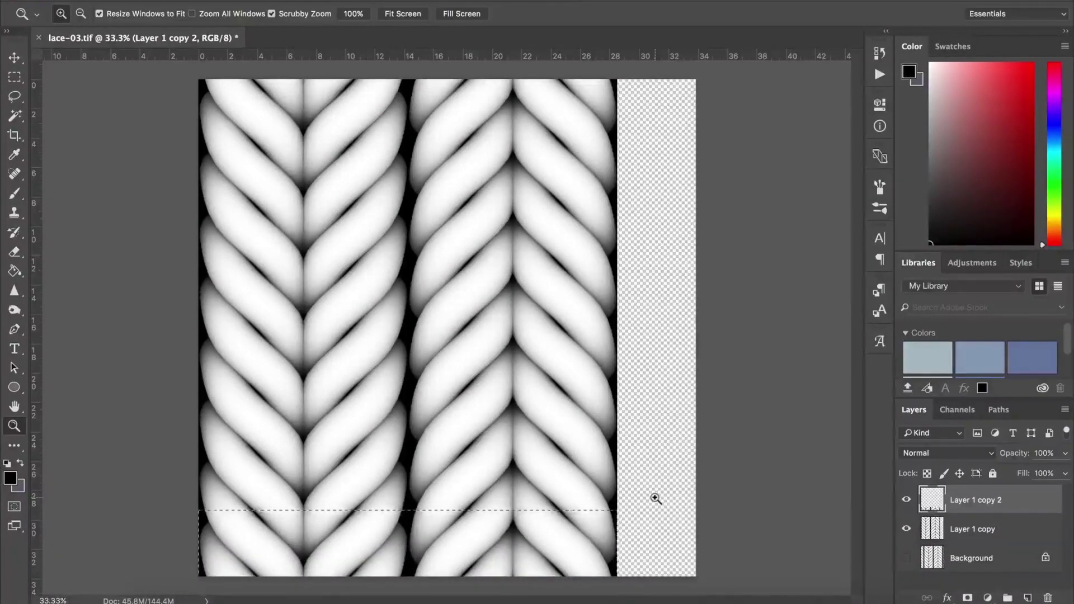
key(shift+super+i)
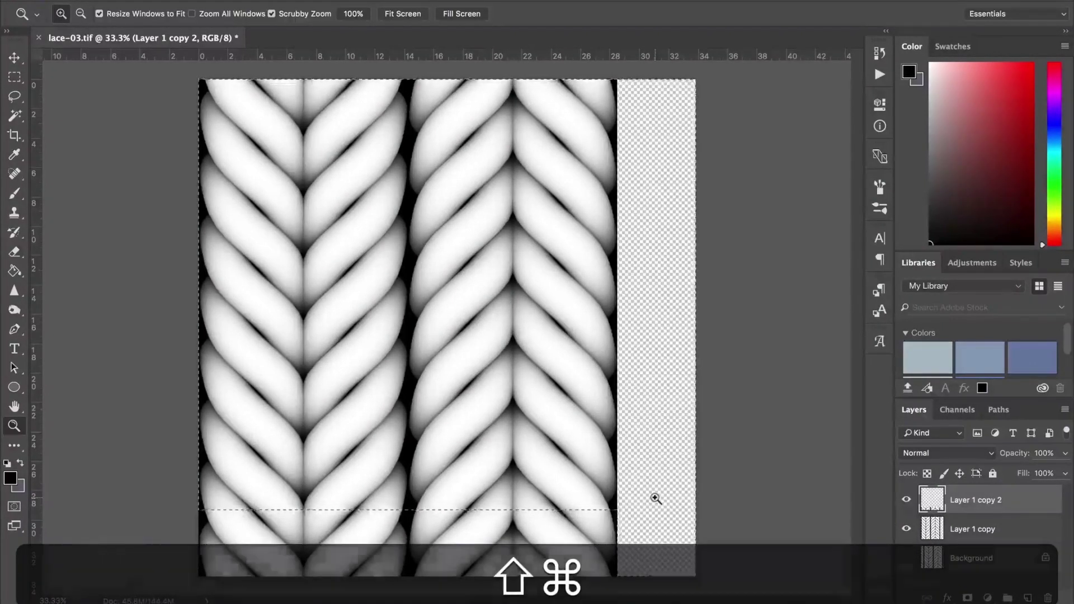
click(975, 529)
click(966, 596)
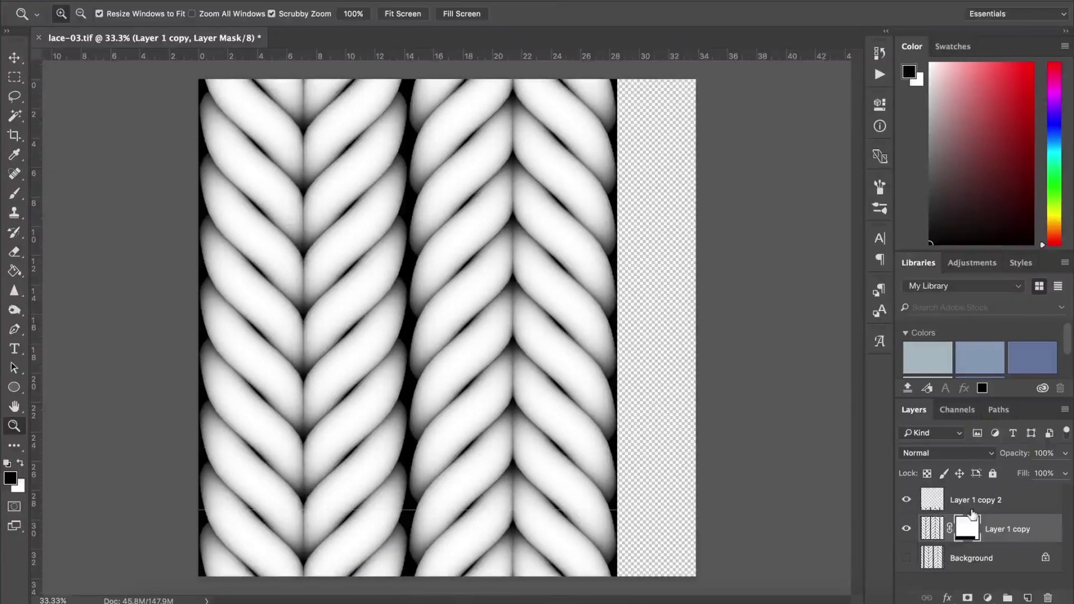
click(960, 502)
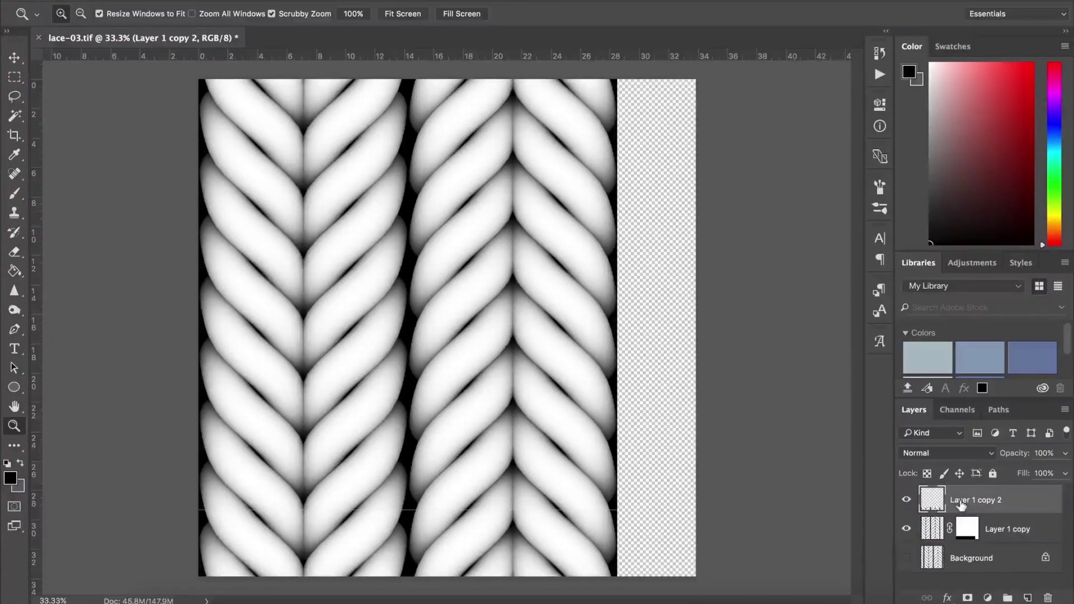
key(BackSpace)
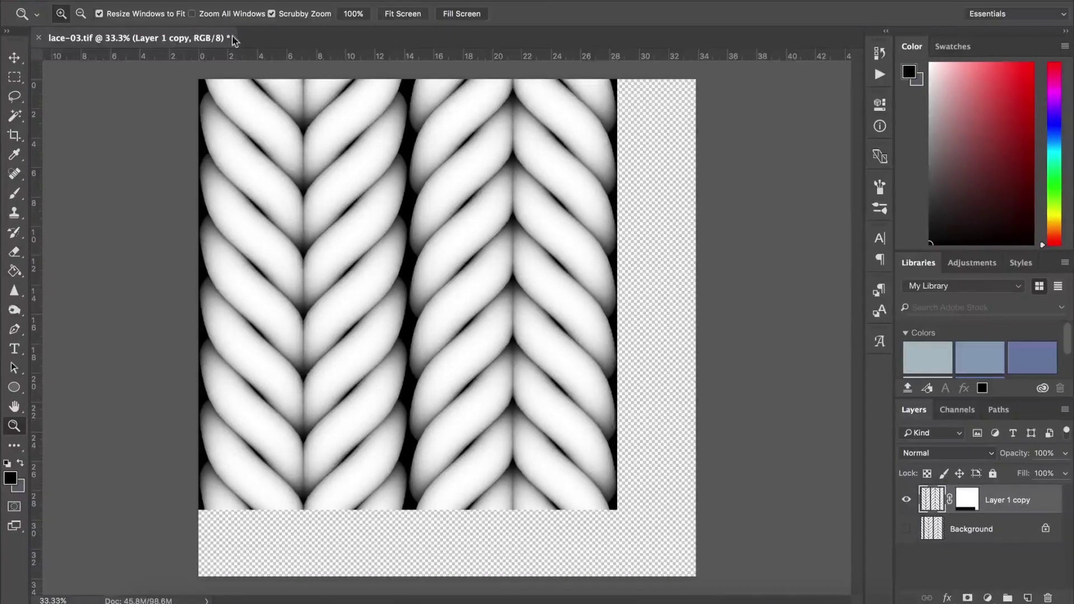
- Set the canvas size to 3500 x 3500 pixels, keeping the centre anchor
click(199, 0)
click(232, 105)
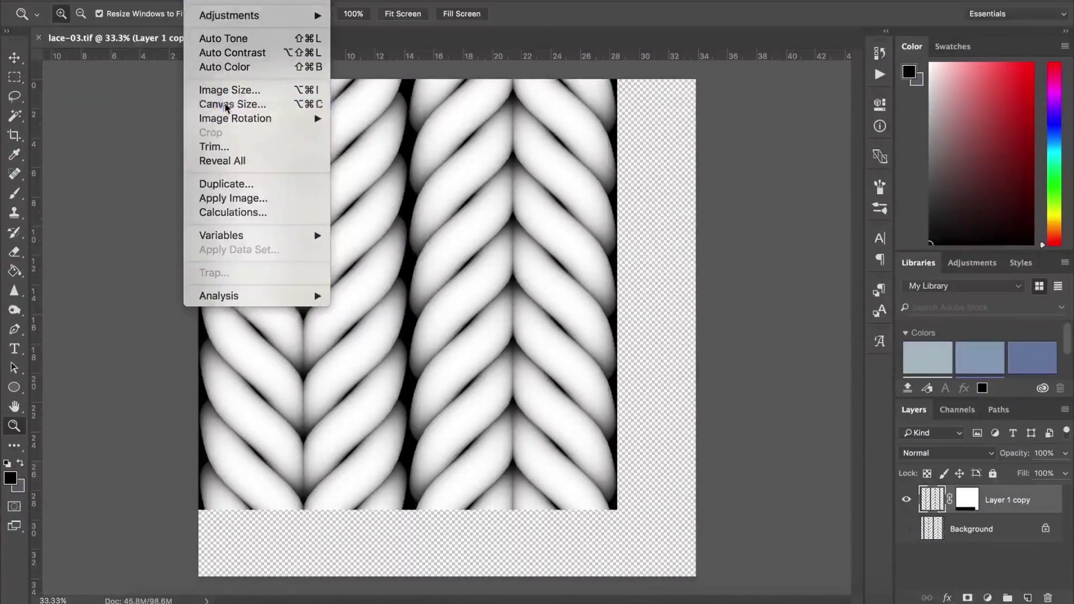
click(882, 202)
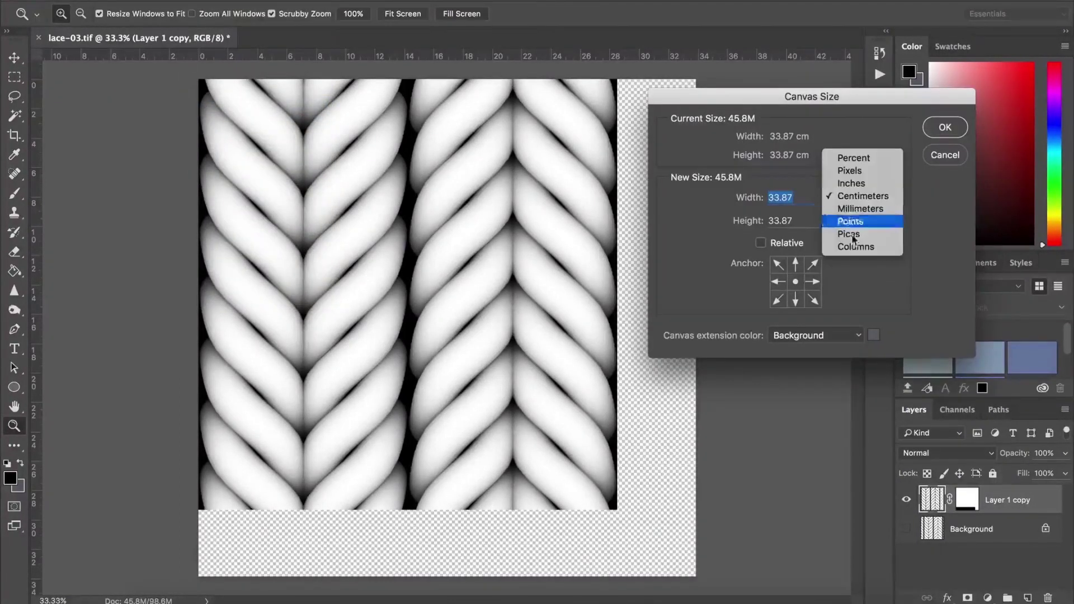
click(860, 171)
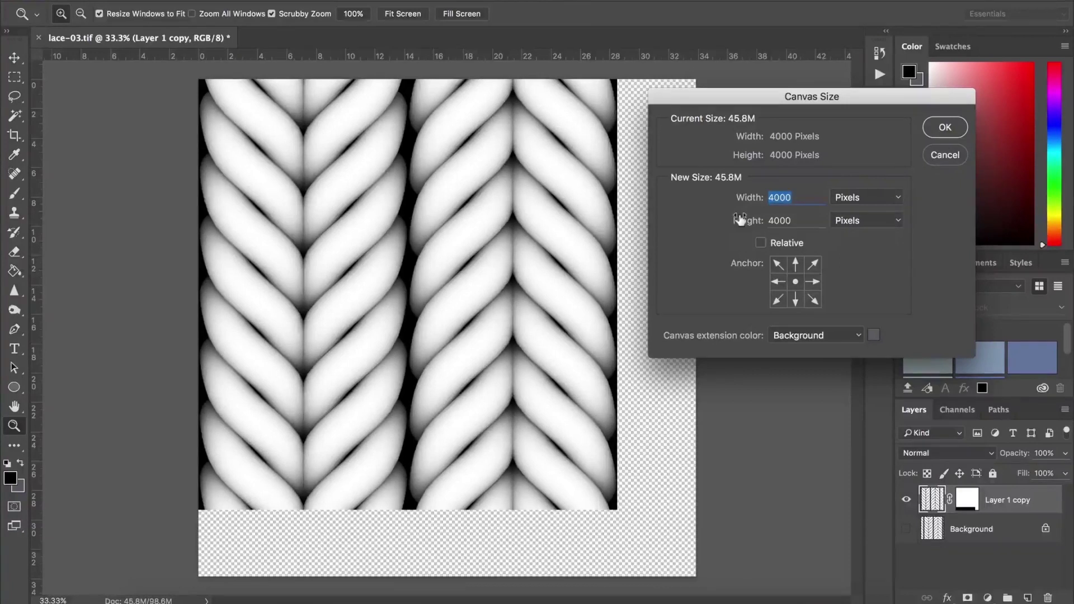
text(3500)
key(Tab)
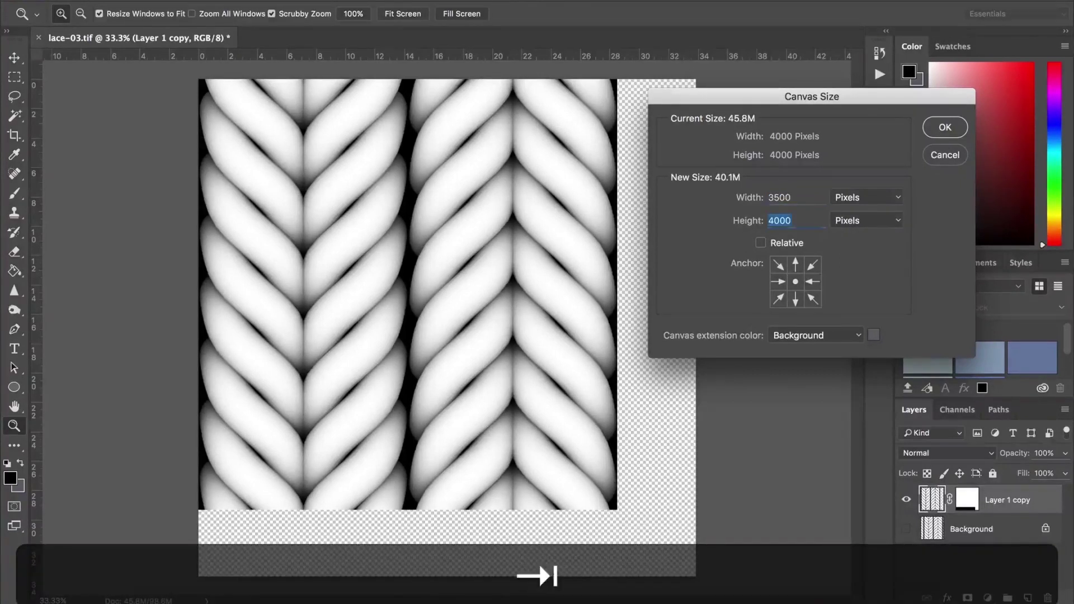
text(3500)
key(Return)
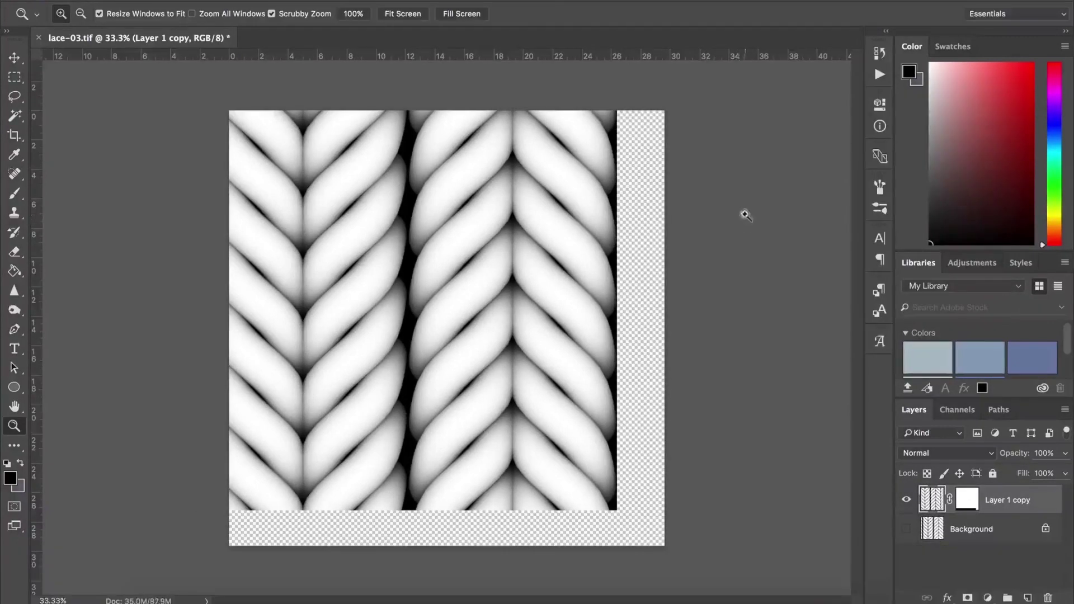
- Apply the layer mask on Layer 1 copy and move the braids into the canvas's top-left corner
key(v)
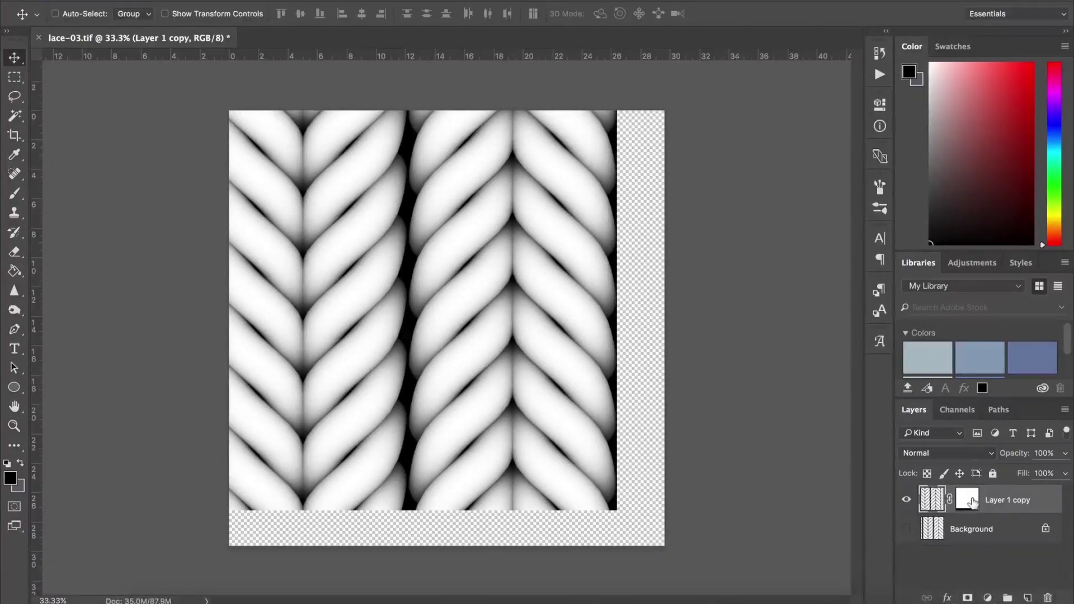
right_click(968, 500)
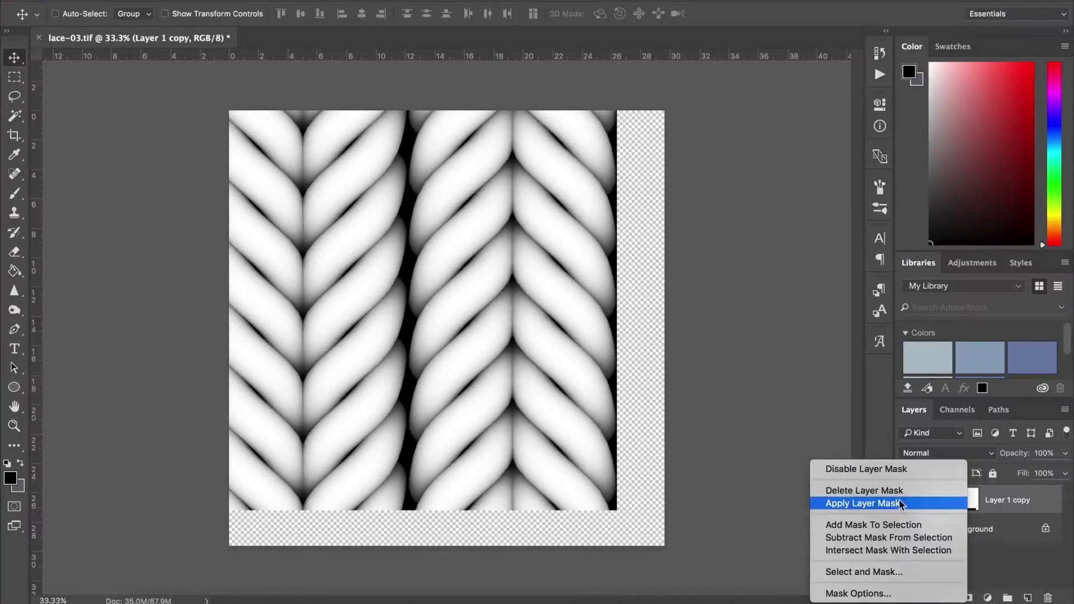
click(880, 501)
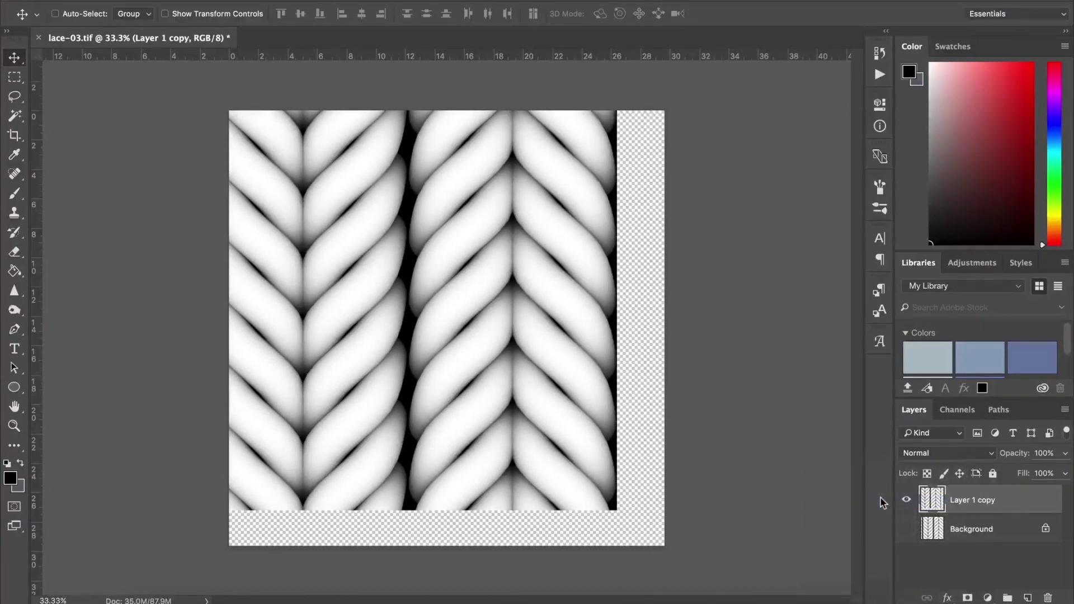
key(super+t)
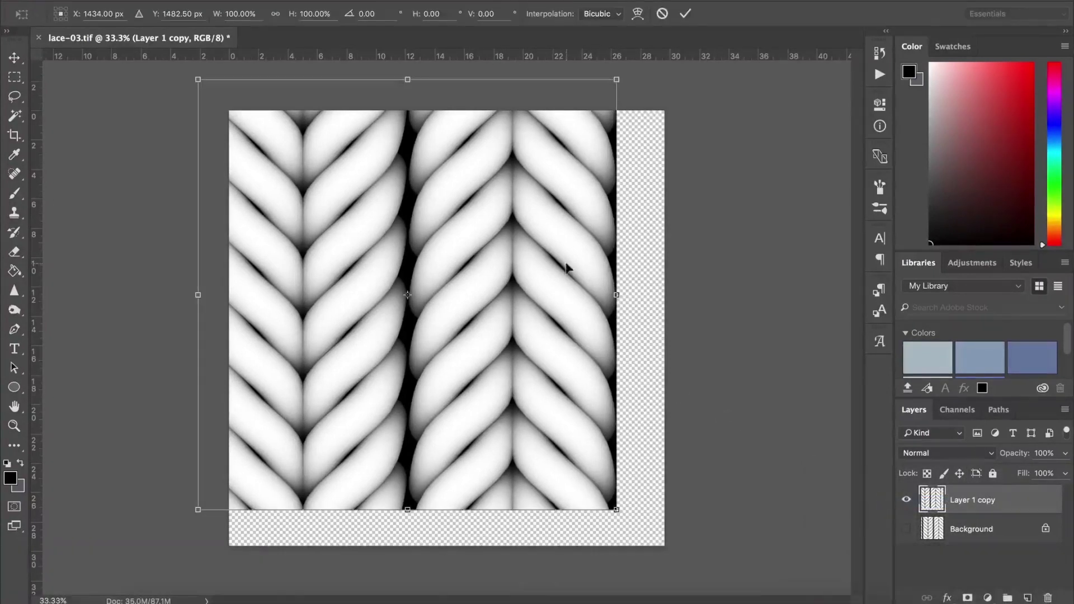
click(14, 58)
drag(277, 176, 305, 192)
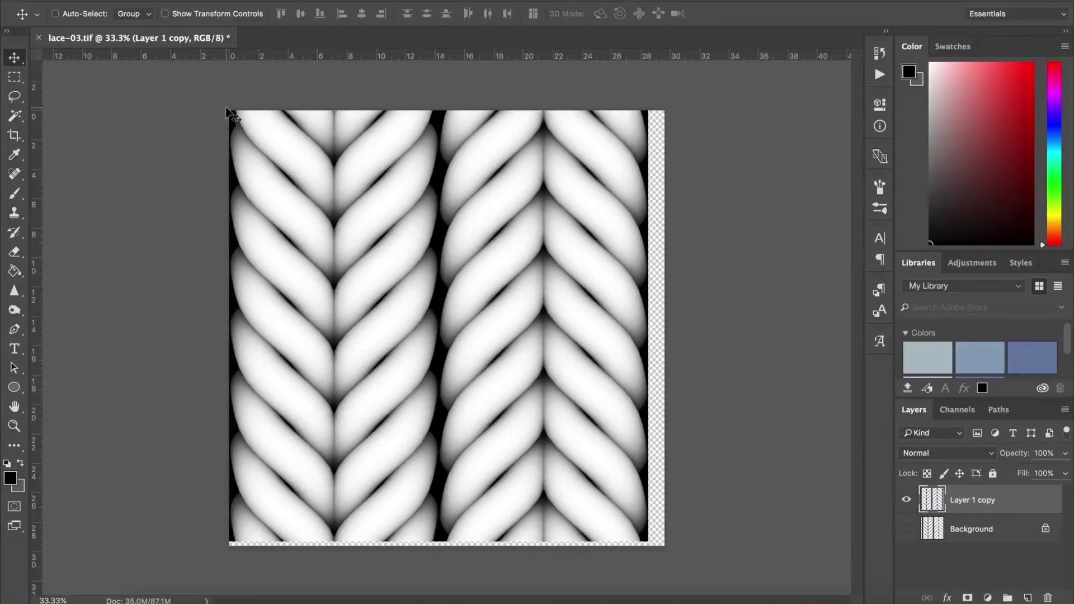
- Stretch the braid layer to fill the whole canvas, scaling it to 103.92% width and 101.01% height
key(super+t)
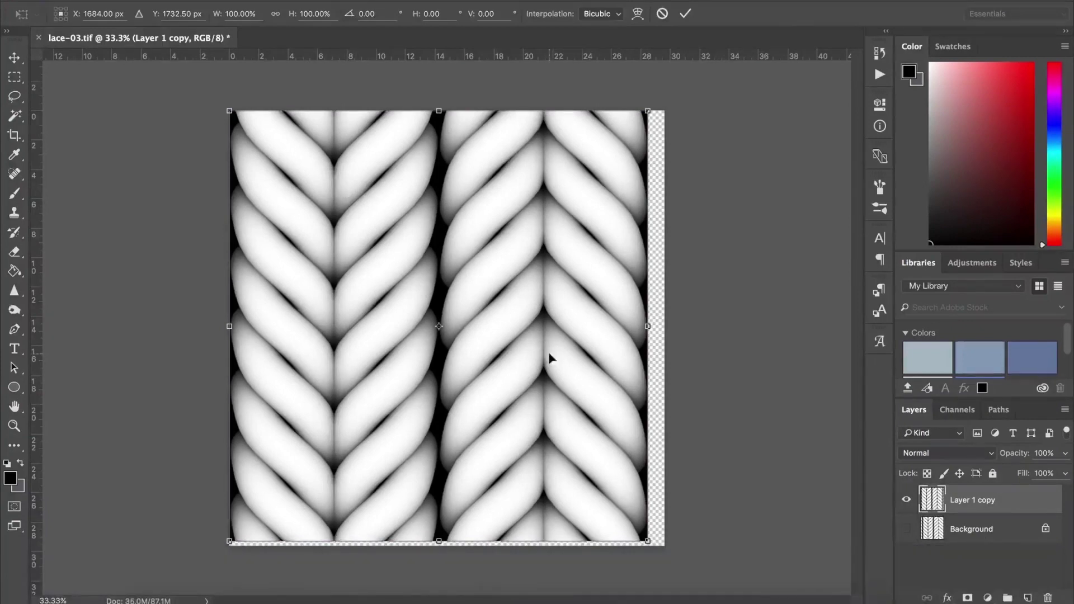
mouse_move(647, 540)
mouse_down()
mouse_move(659, 523)
mouse_move(595, 462)
mouse_move(643, 505)
mouse_move(663, 548)
mouse_up()
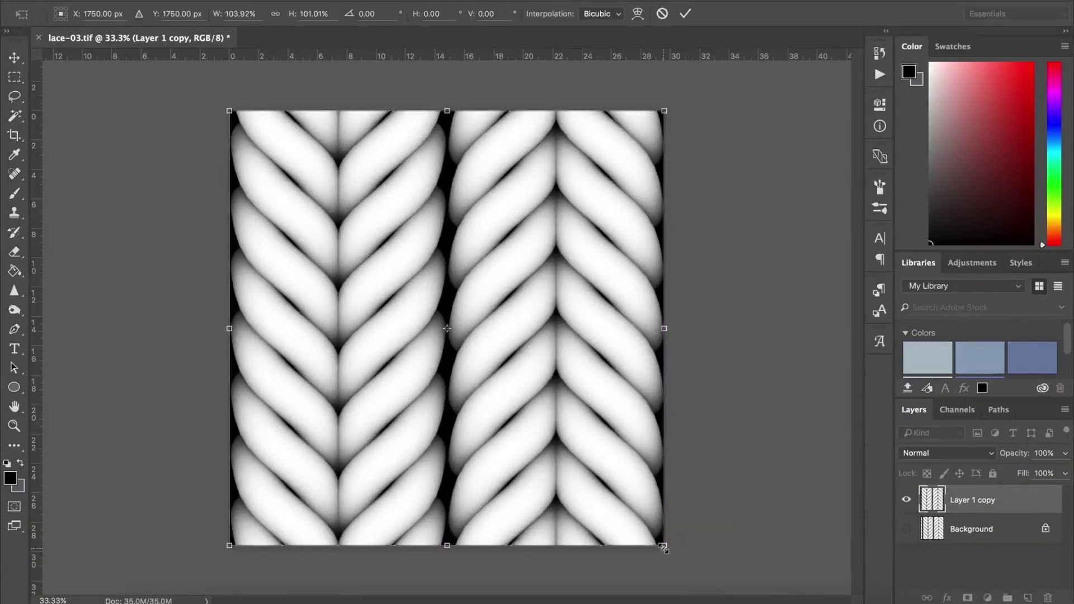
key(Return)
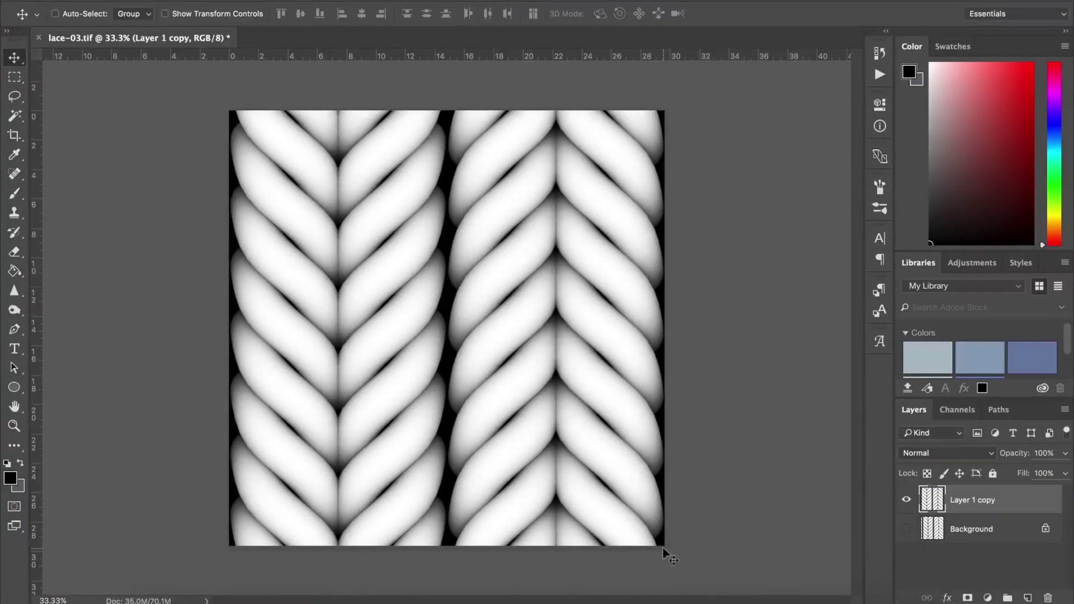
- Save the image as the JPEG Lace_Displacement_tutorial in the DisplacementMaps folder
key(shift+super+s)
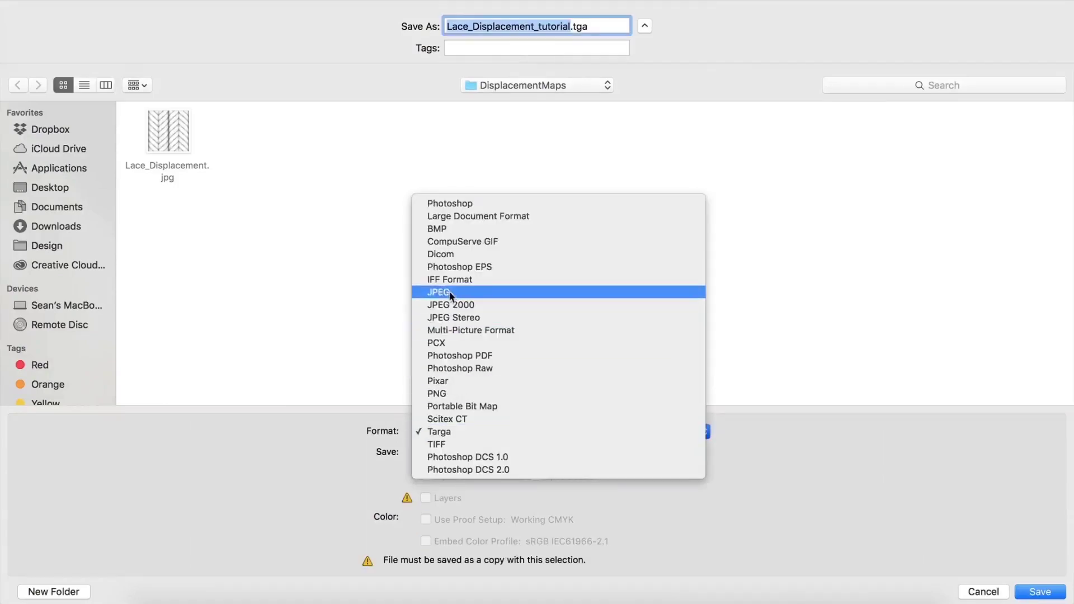
click(450, 292)
key(Return)
click(626, 180)
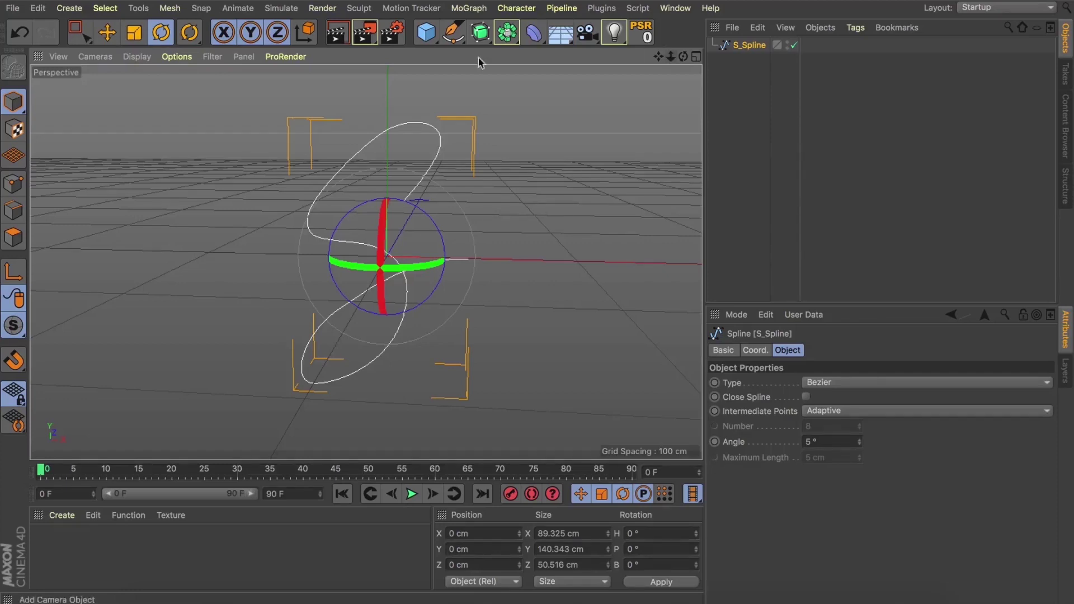
- In Cinema 4D, add a Capsule primitive to the scene containing S_Spline
click(426, 32)
click(567, 106)
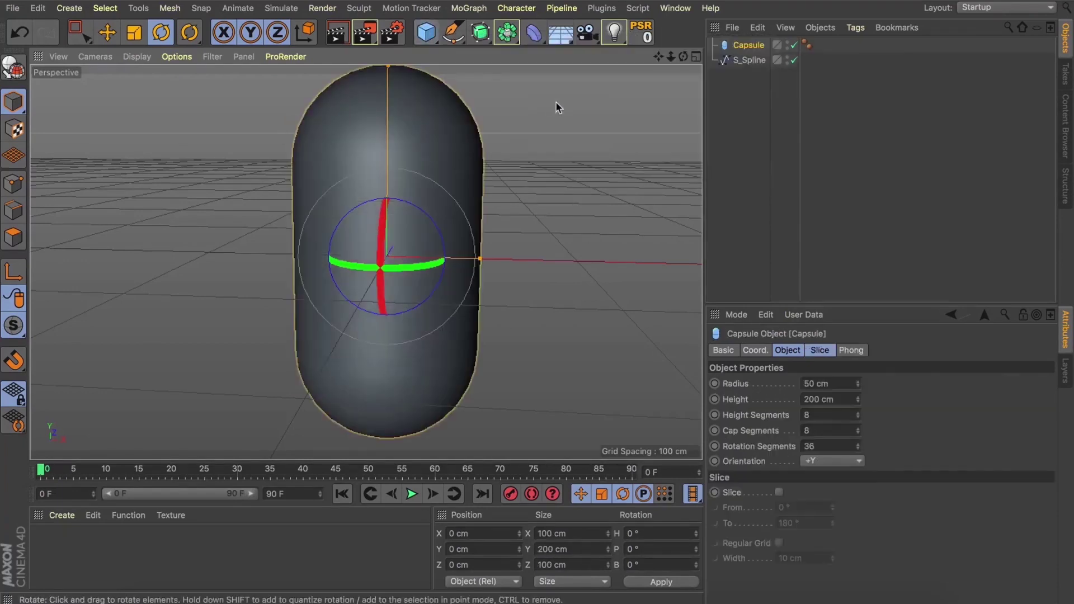
- Add a Spline Wrap deformer and make it a child of the Capsule
click(480, 32)
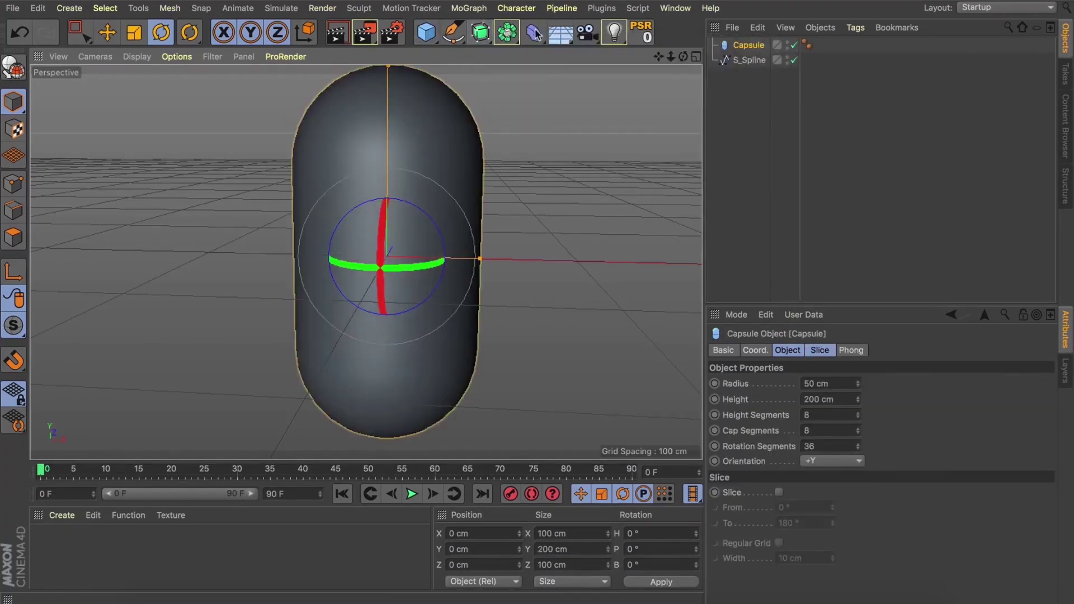
click(533, 32)
click(685, 182)
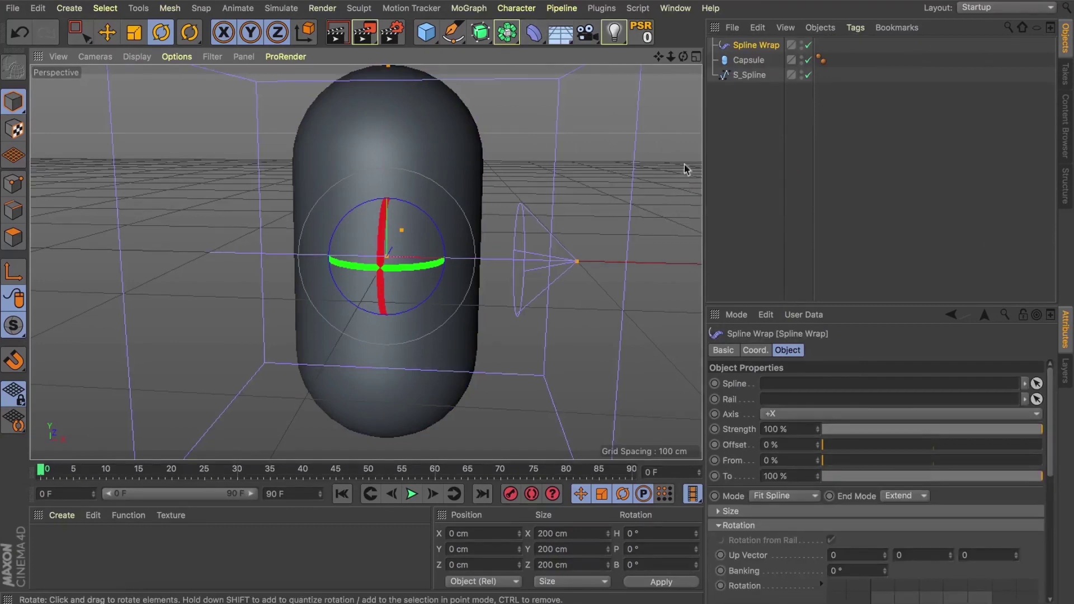
drag(746, 49, 745, 61)
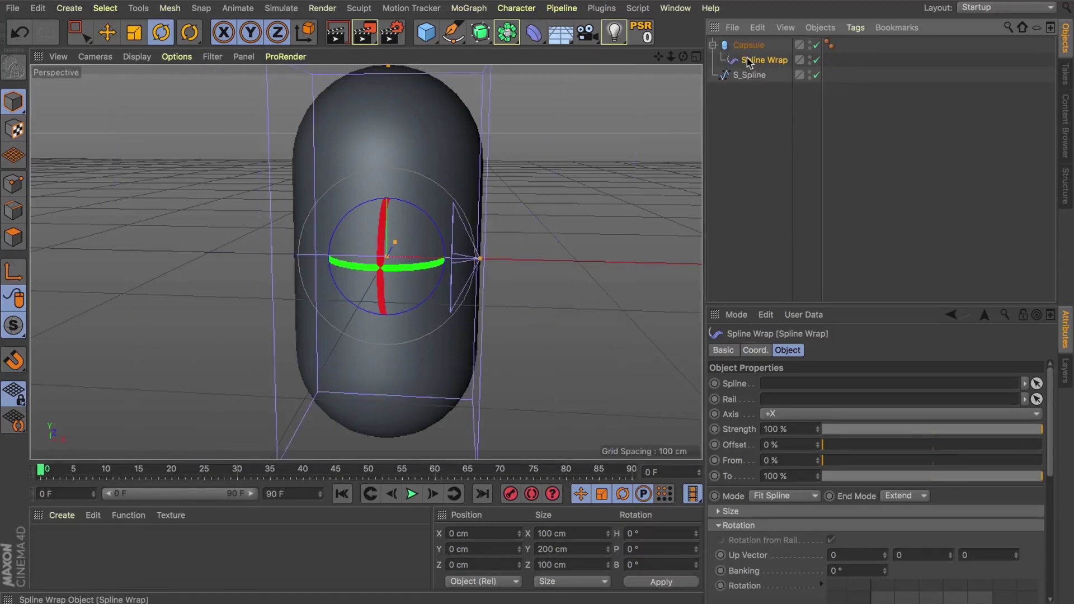
- Set the Spline Wrap's axis to +Y and assign S_Spline as its spline
click(780, 414)
click(794, 461)
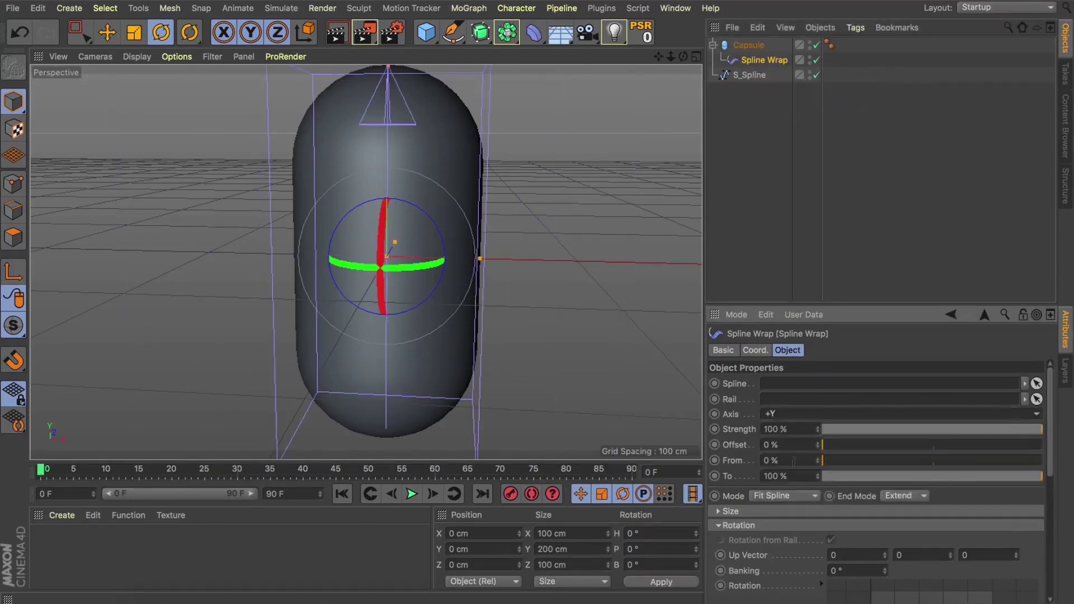
drag(735, 75, 796, 381)
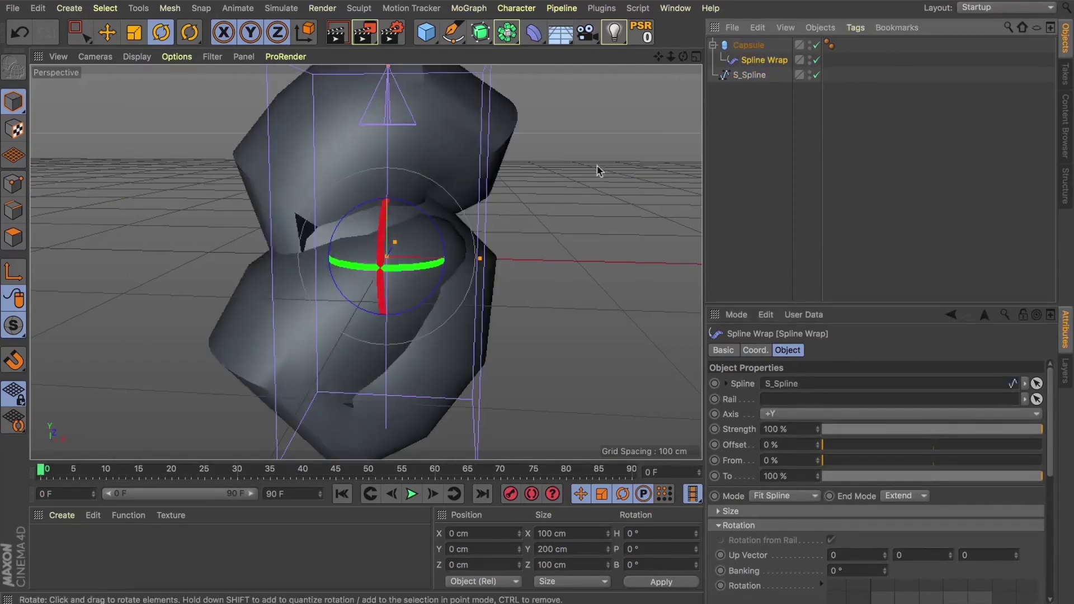
- Change the Spline Wrap's mode to Keep Length
click(745, 45)
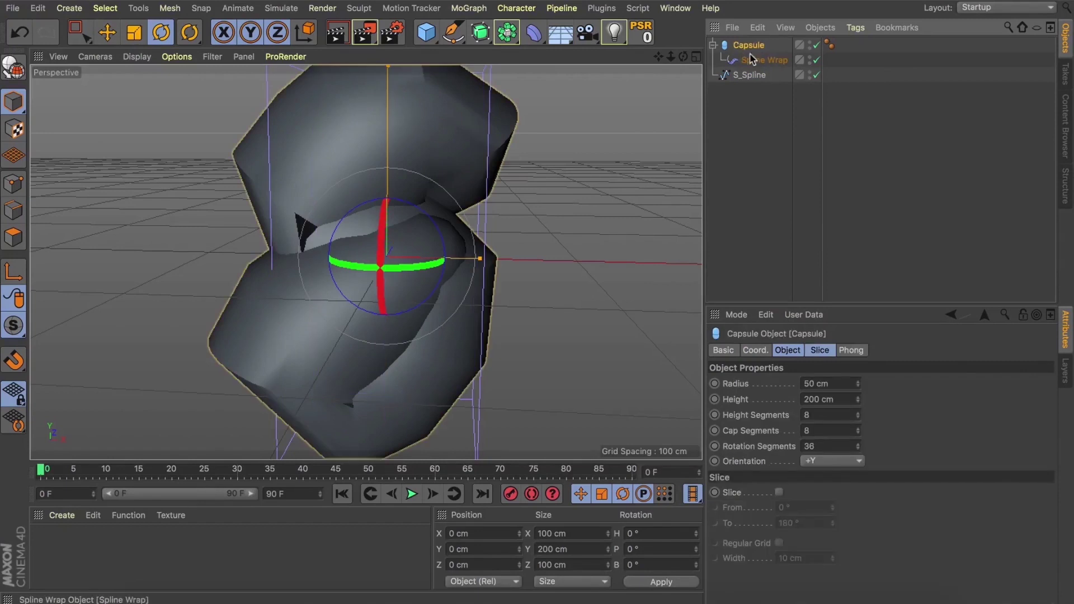
click(755, 60)
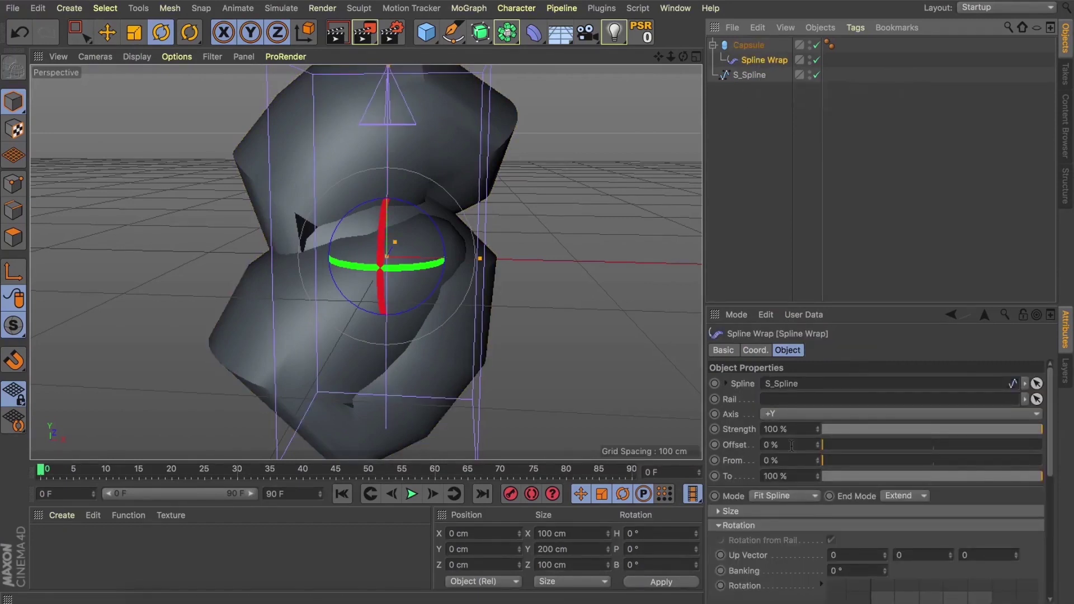
click(795, 496)
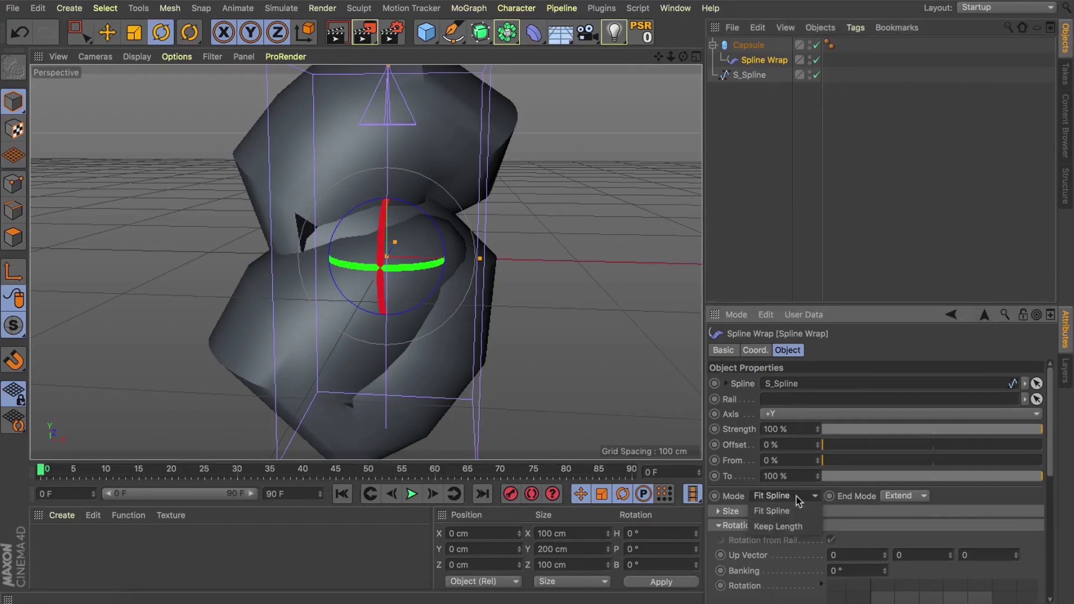
click(793, 525)
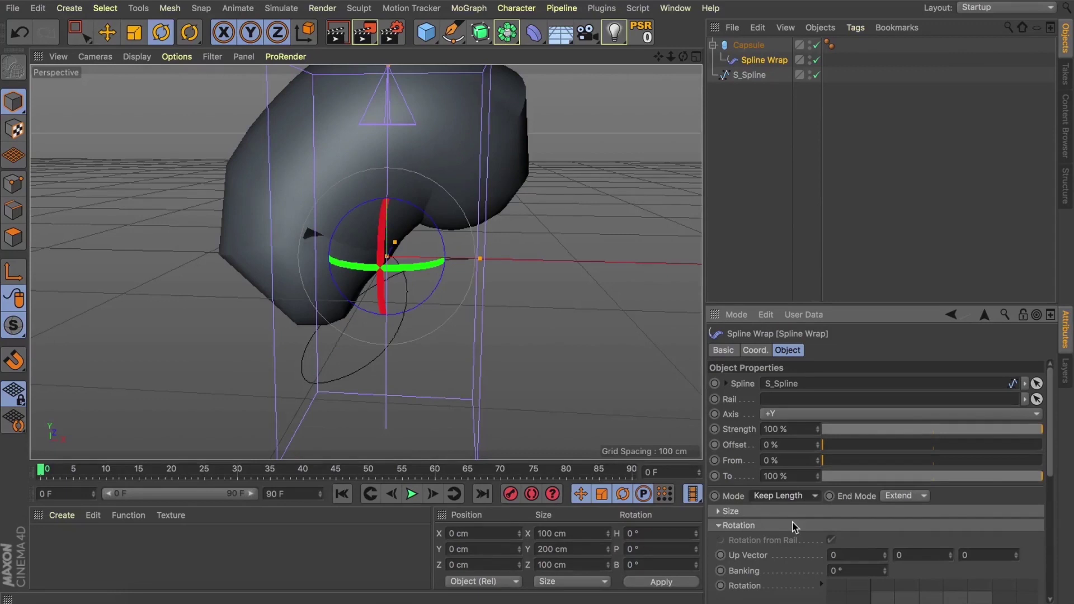
- Set the Capsule's radius to 10 cm and its height to 426 cm
click(750, 44)
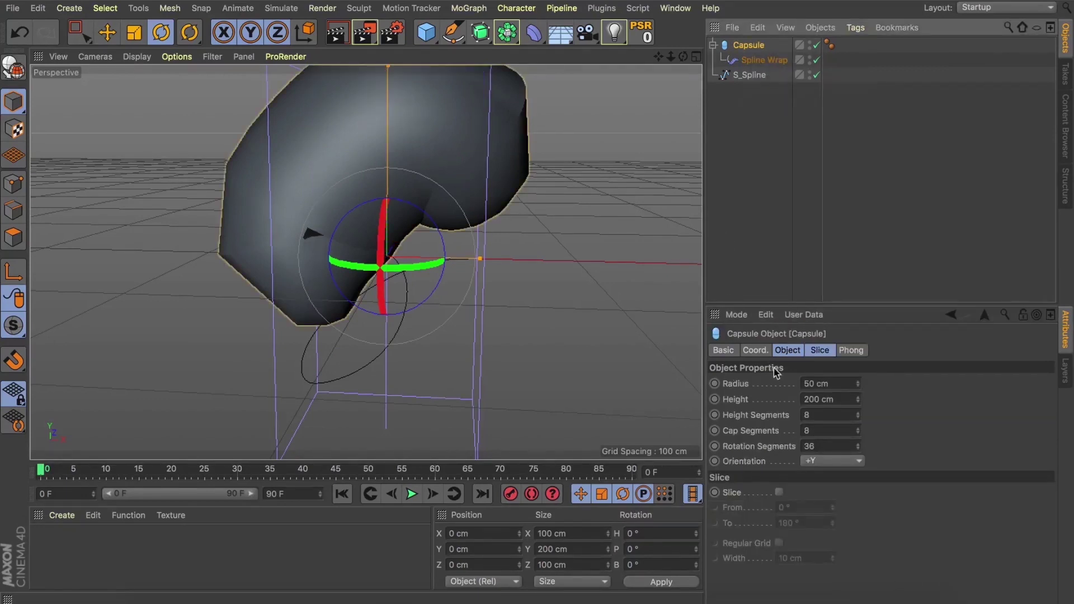
drag(857, 383, 856, 413)
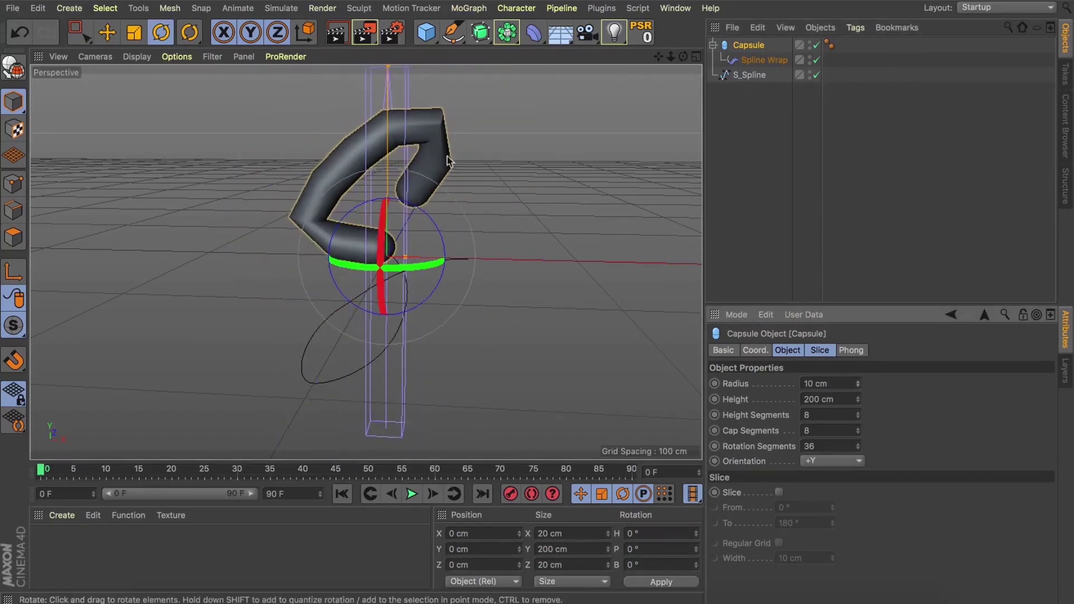
drag(856, 399, 857, 360)
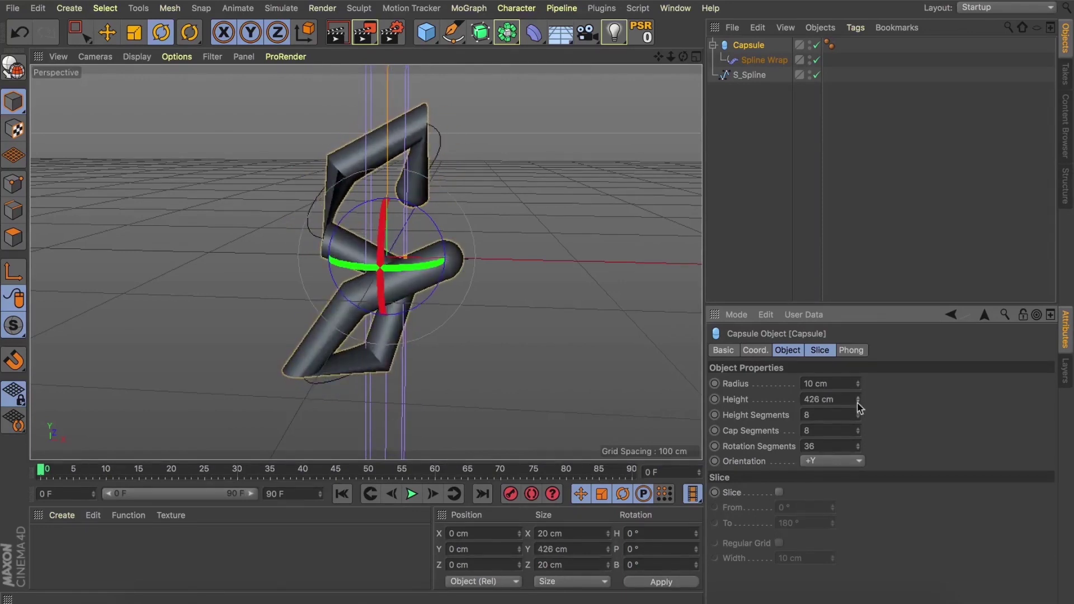
- Check the capsule's rounded end against the spline's end and fine-tune the capsule height to 428 cm
key(e)
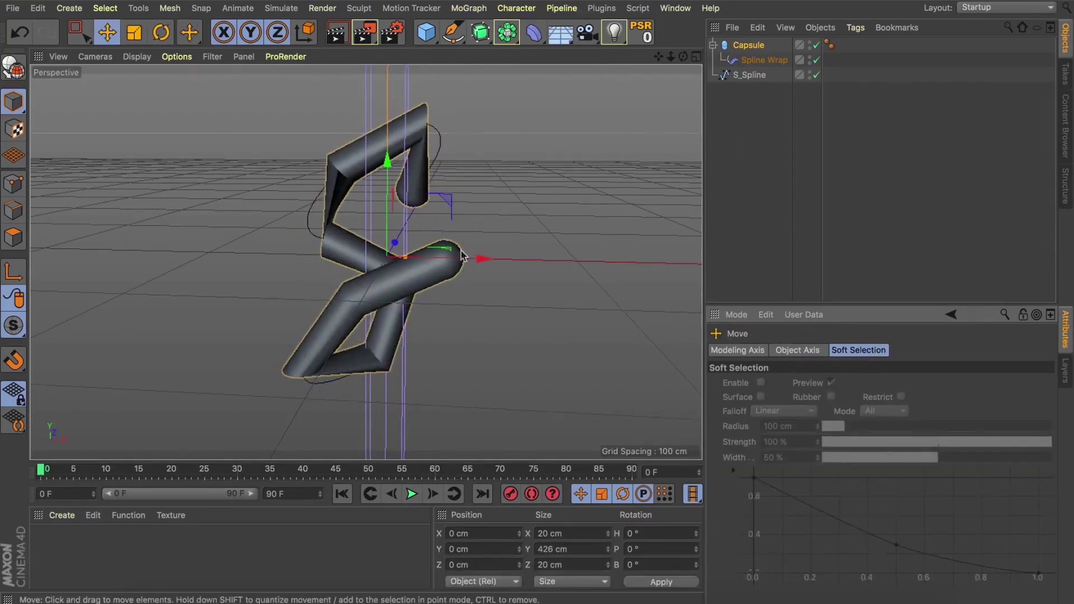
scroll(488, 246, up, 5)
alt+middle_drag(353, 313, 319, 290)
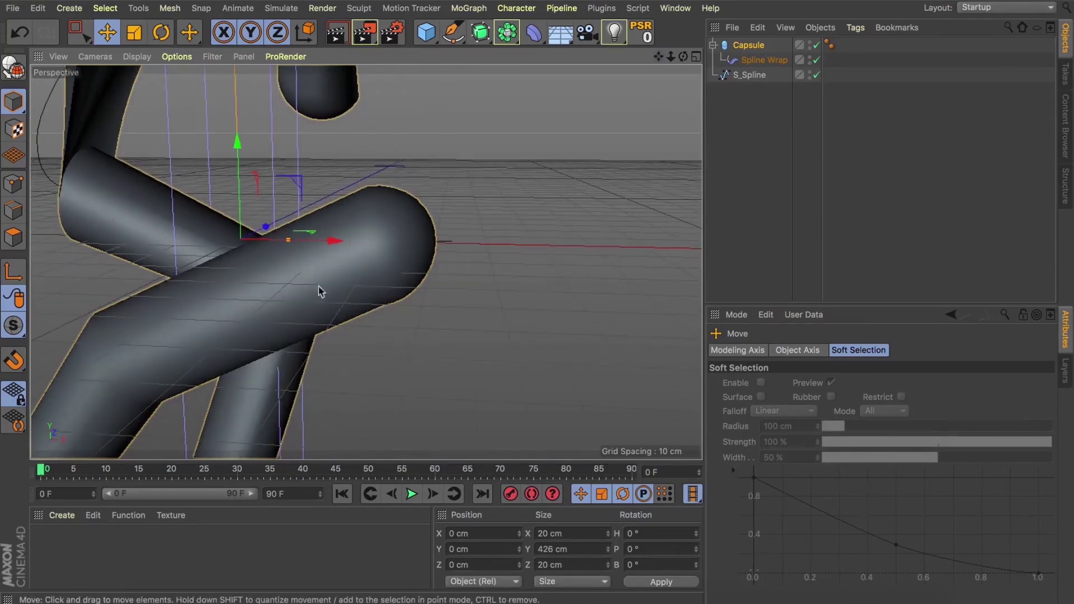
click(748, 44)
mouse_move(858, 401)
mouse_down()
mouse_move(858, 410)
mouse_move(858, 399)
mouse_up()
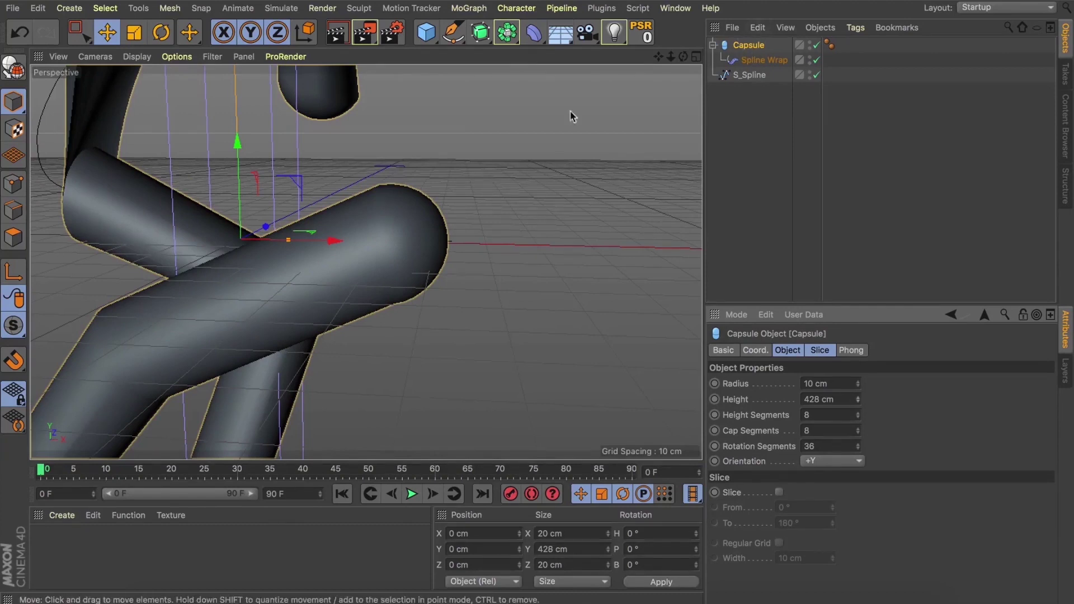
- Smooth the wrapped capsule along the spline by setting its height segments to 200
key(s)
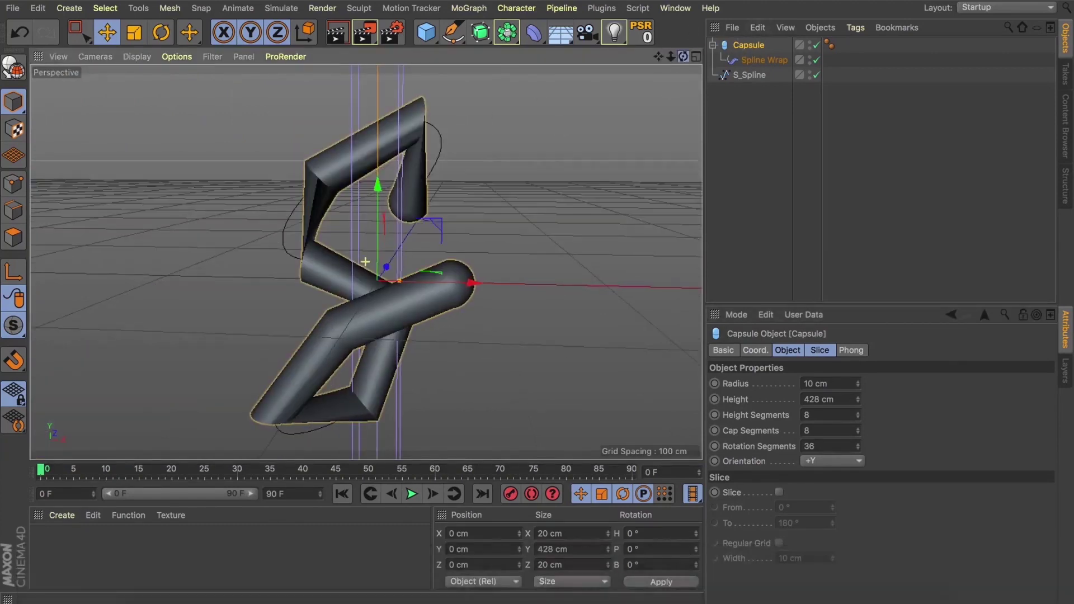
drag(820, 415, 627, 399)
text(200)
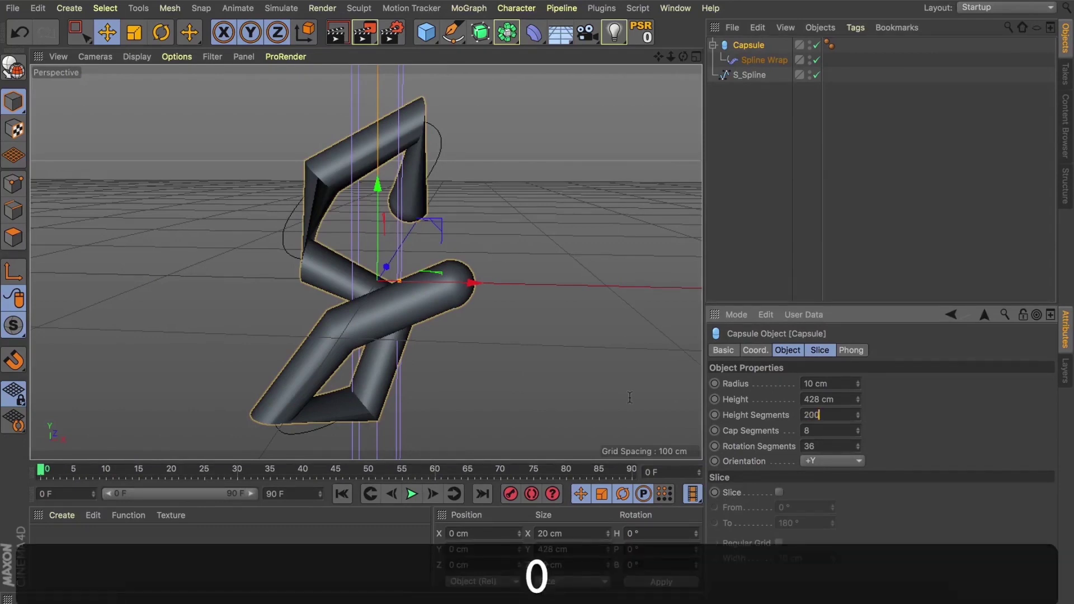
key(Return)
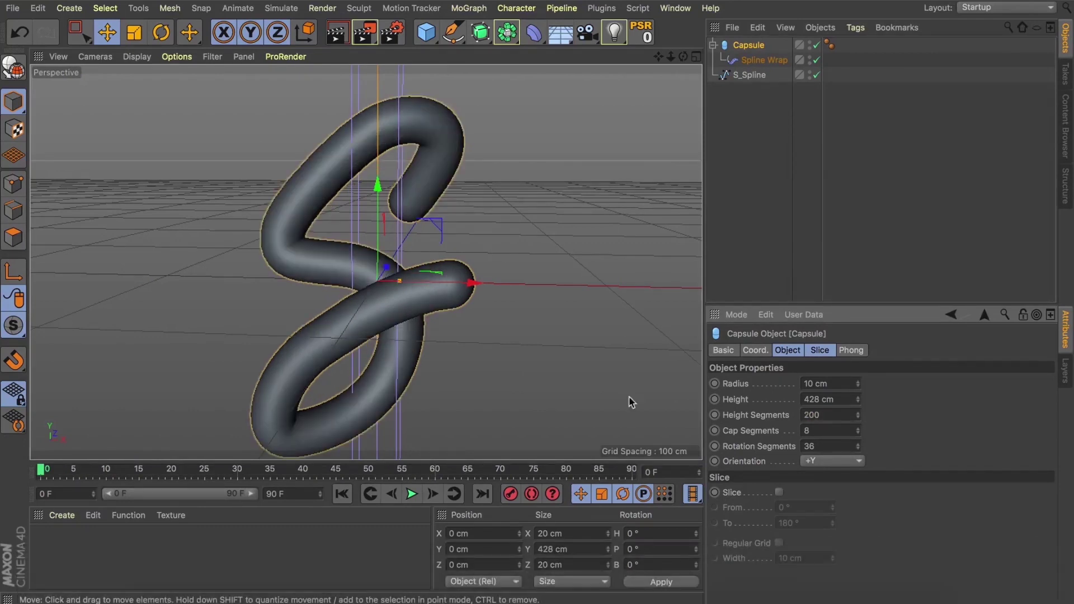
- Flatten the Capsule into a lace shape by setting its X scale to 0.3
drag(658, 57, 662, 59)
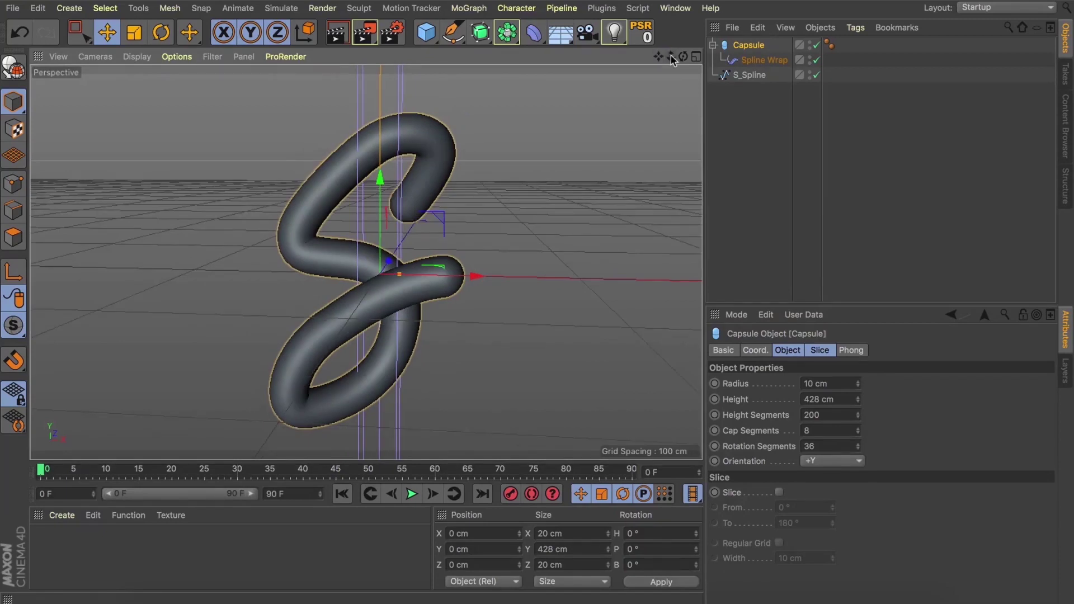
drag(659, 57, 657, 57)
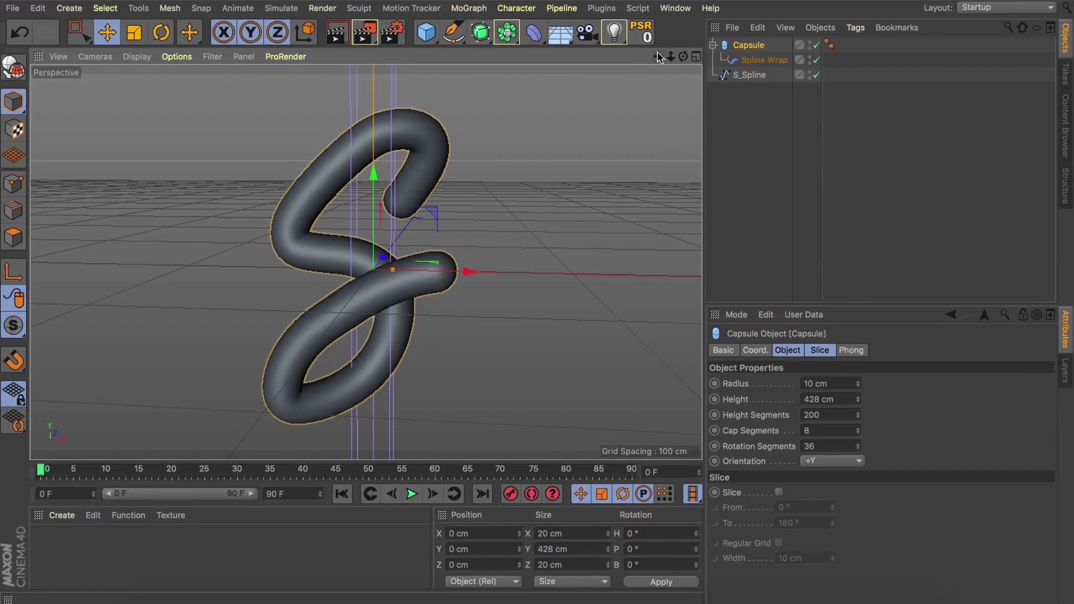
click(755, 350)
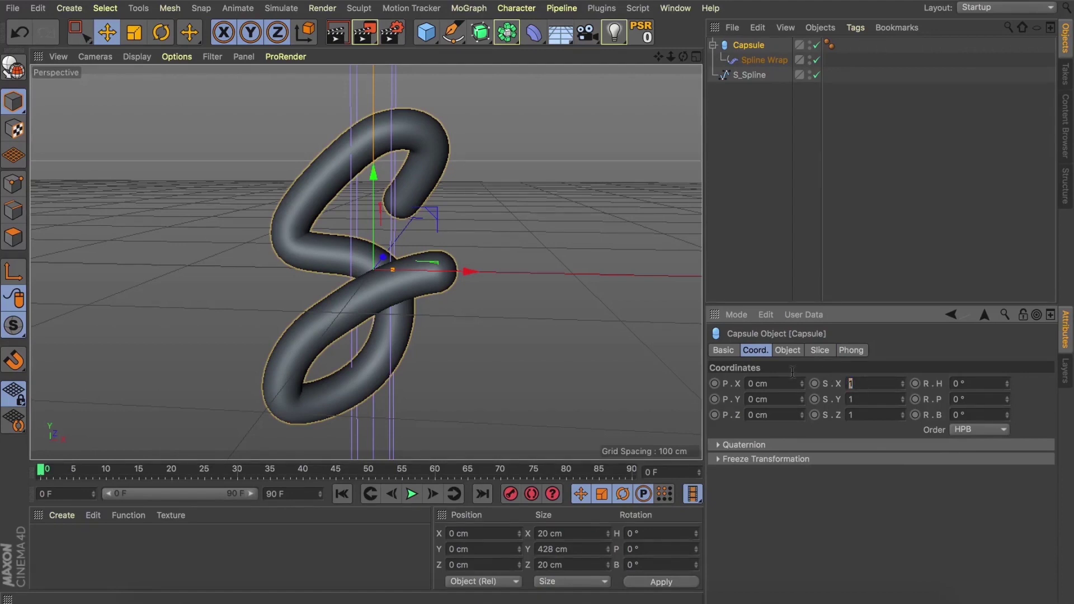
text(0.3)
key(Tab)
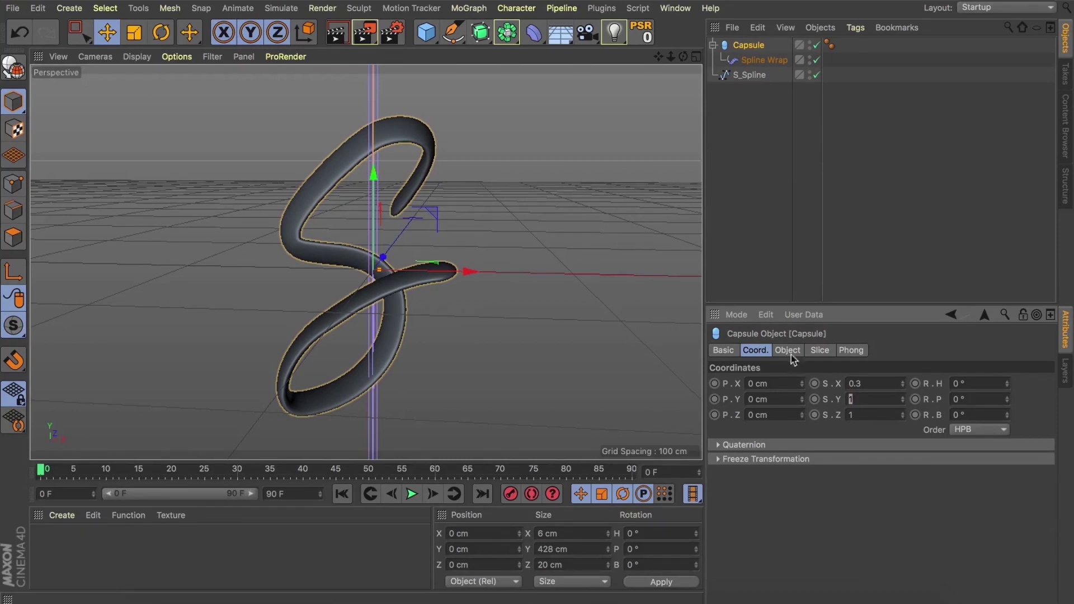
click(788, 348)
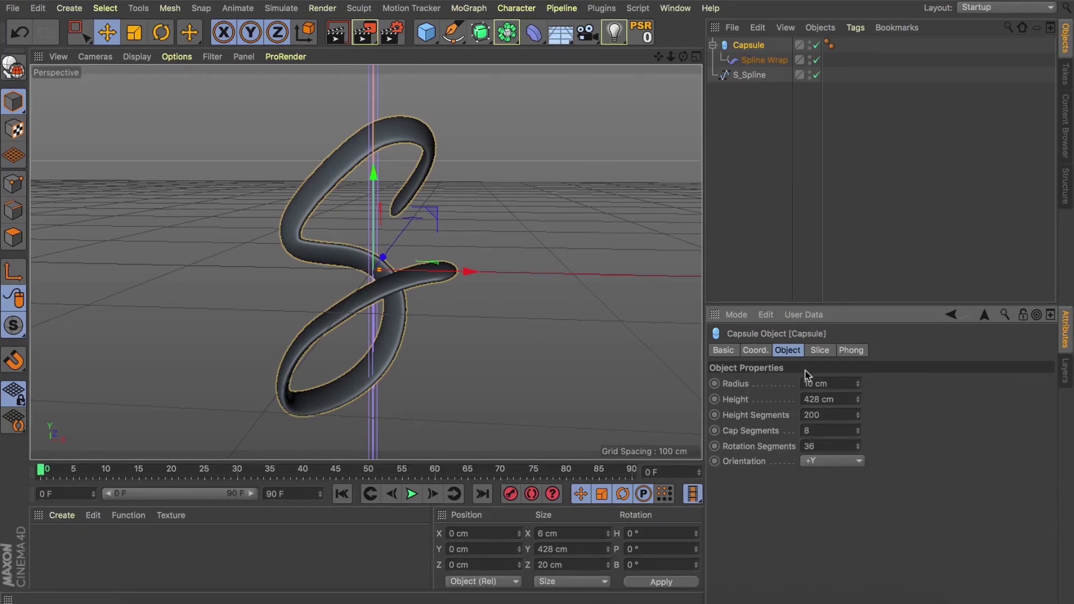
- Twist the lace by raising the start point of the Spline Wrap's rotation curve to its maximum
click(764, 59)
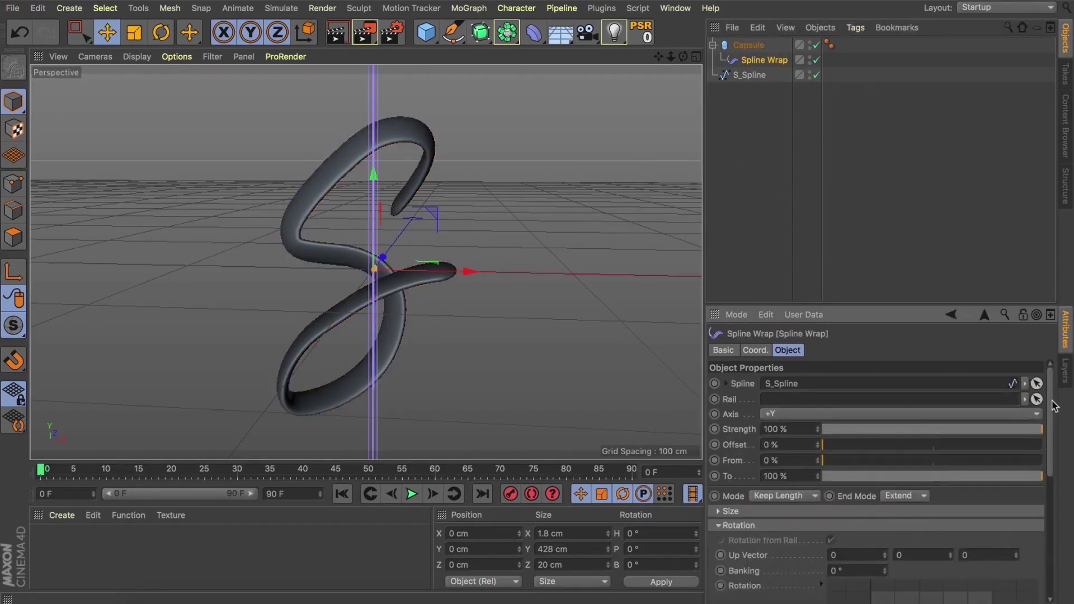
drag(1050, 401, 1053, 437)
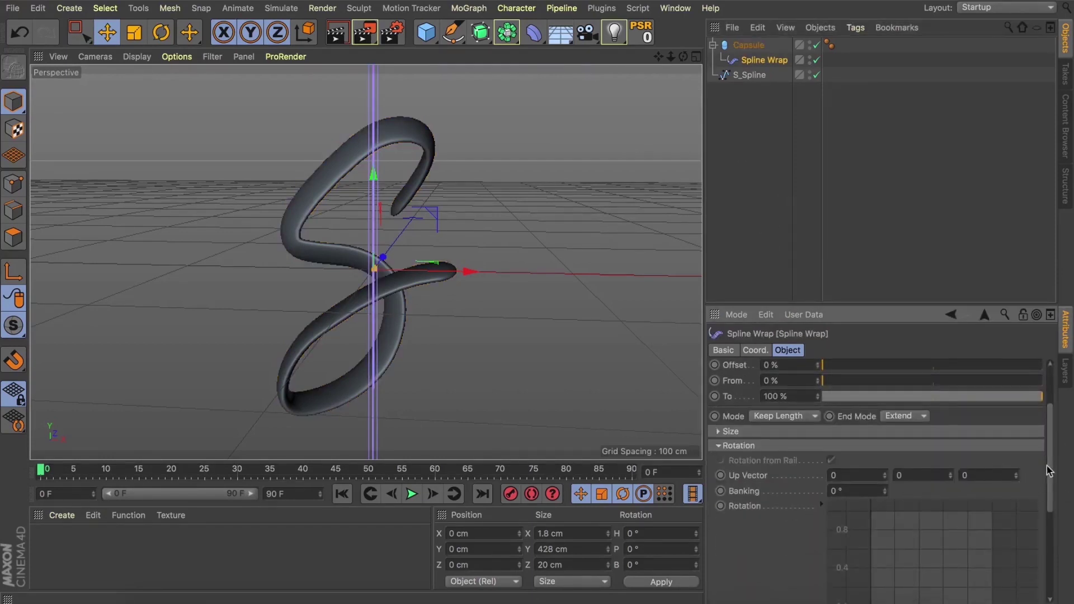
scroll(1041, 481, down, 3)
drag(870, 553, 870, 455)
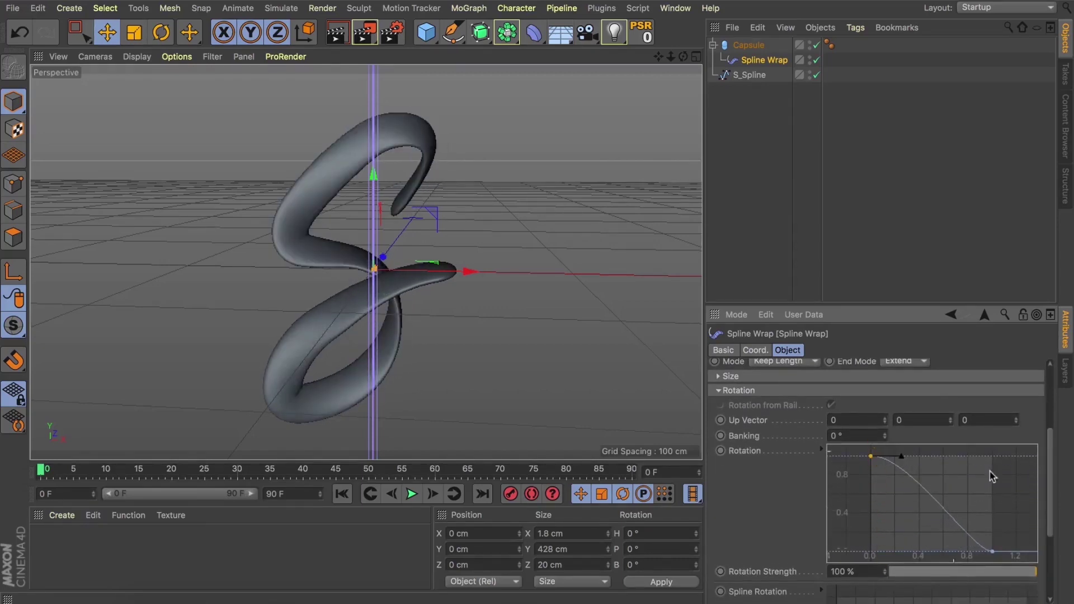
- Reshape the rotation curve with its start at about 0.6, its end at about 0.77 and a longer start tangent
mouse_move(992, 552)
mouse_down()
mouse_move(994, 494)
mouse_move(973, 520)
mouse_move(974, 540)
mouse_up()
click(870, 456)
drag(902, 456, 948, 457)
drag(870, 456, 868, 500)
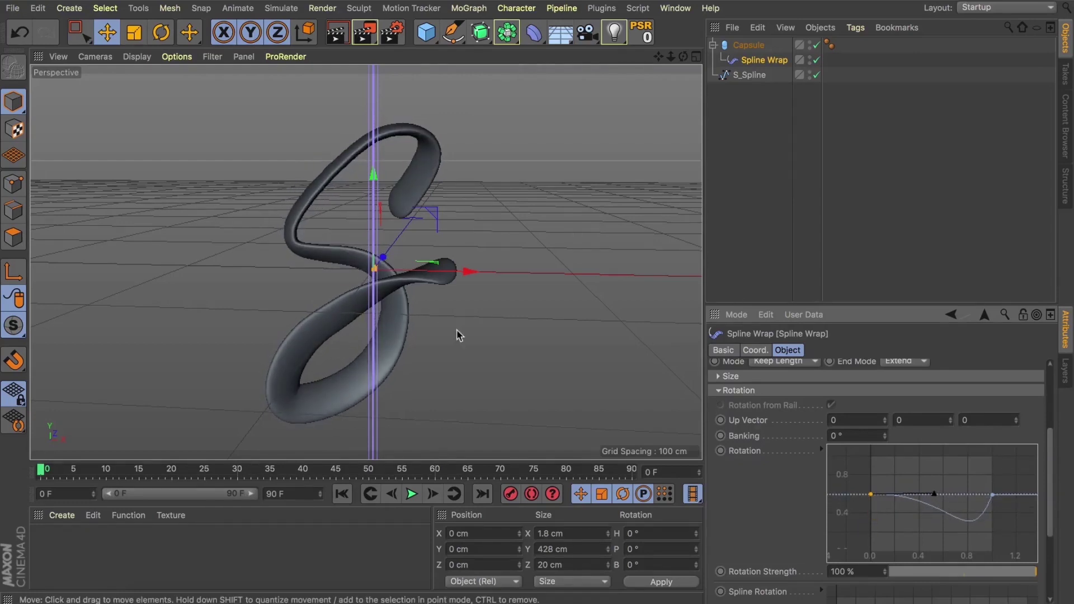
drag(993, 495, 1000, 480)
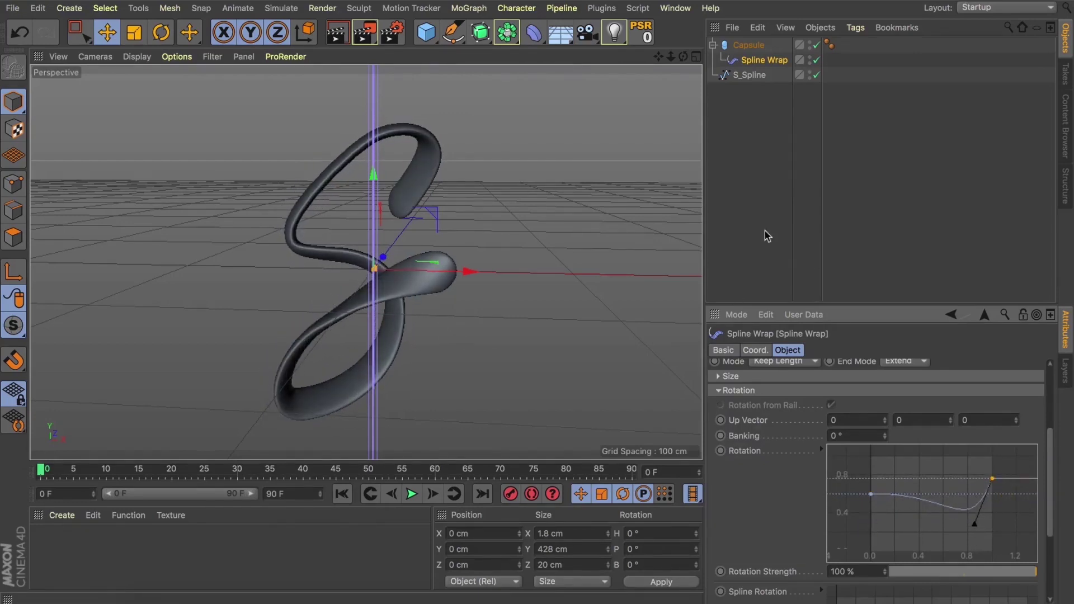
click(870, 494)
mouse_move(935, 494)
mouse_down()
mouse_move(922, 479)
mouse_move(941, 511)
mouse_move(938, 495)
mouse_up()
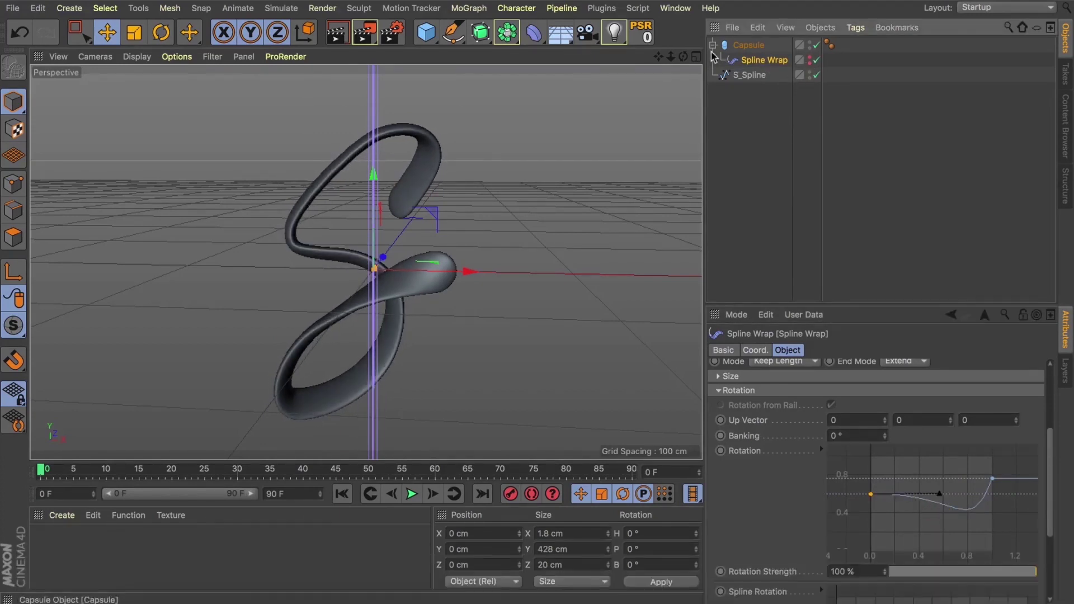
- Hide the Spline Wrap's cage using its visibility settings and deselect all objects
click(788, 175)
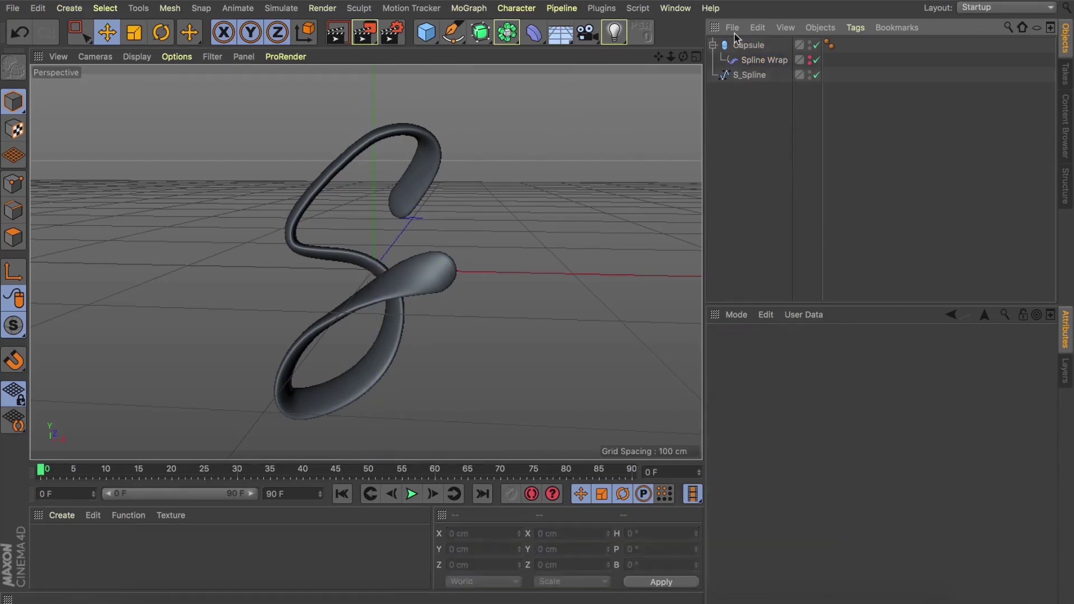
click(814, 61)
click(814, 61)
- Create a new material and open it in the Material Editor, with the window moved clear of the lace
double_click(56, 545)
double_click(50, 543)
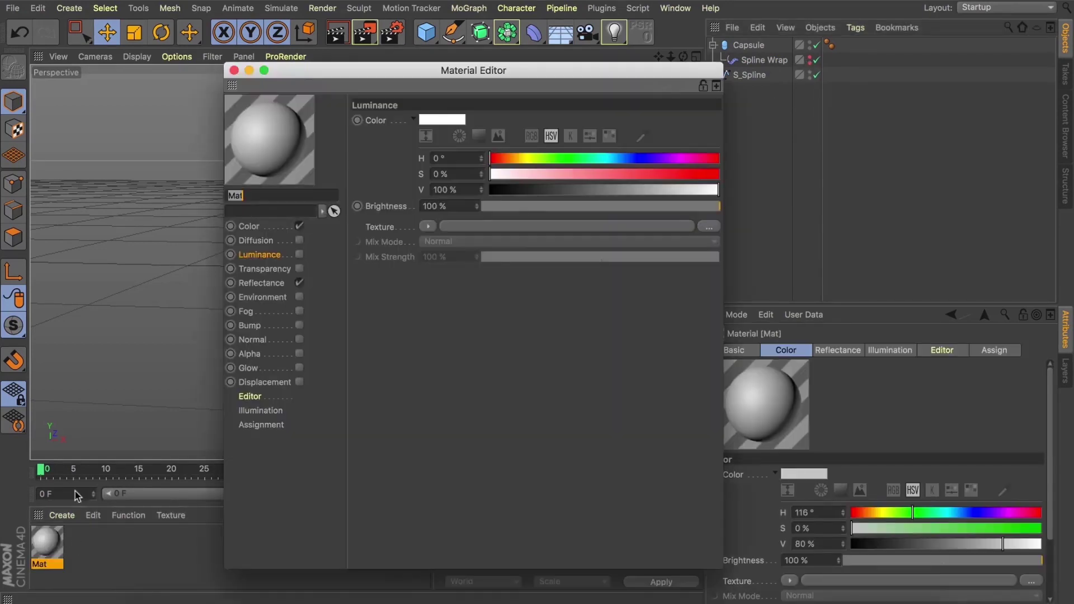
drag(332, 76, 613, 25)
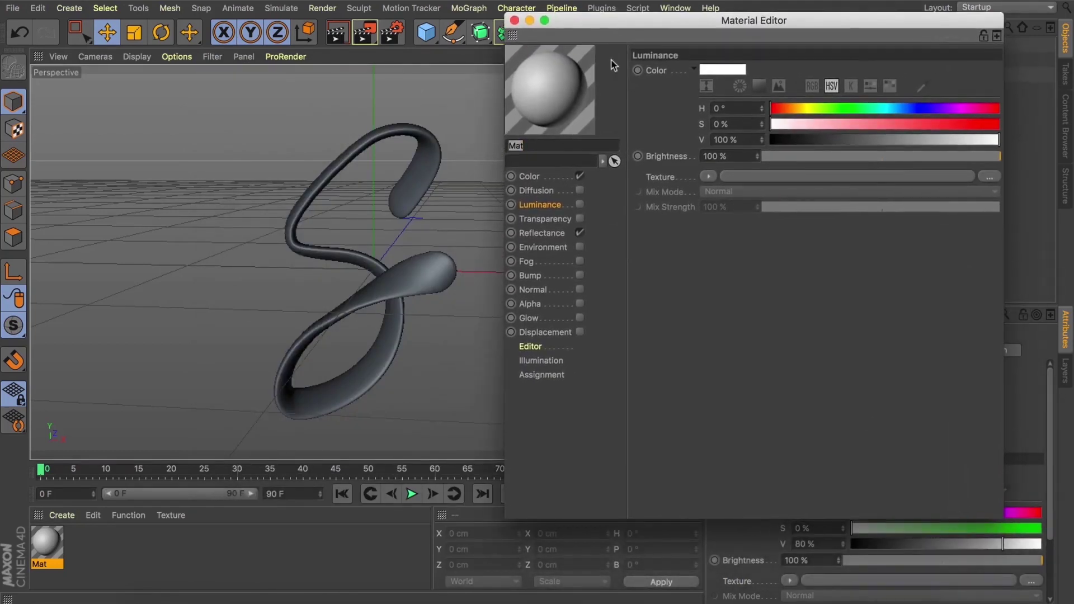
- Enable the material's Displacement channel and load Lace_Displacement_tutorial.jpg as its texture, copying the image to the project location
click(543, 333)
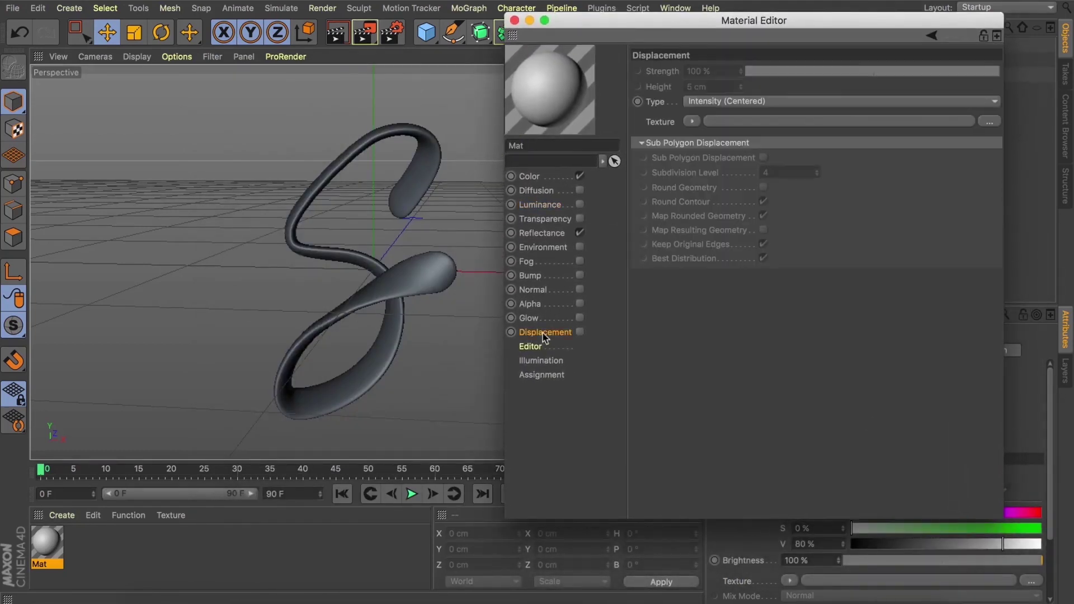
click(580, 332)
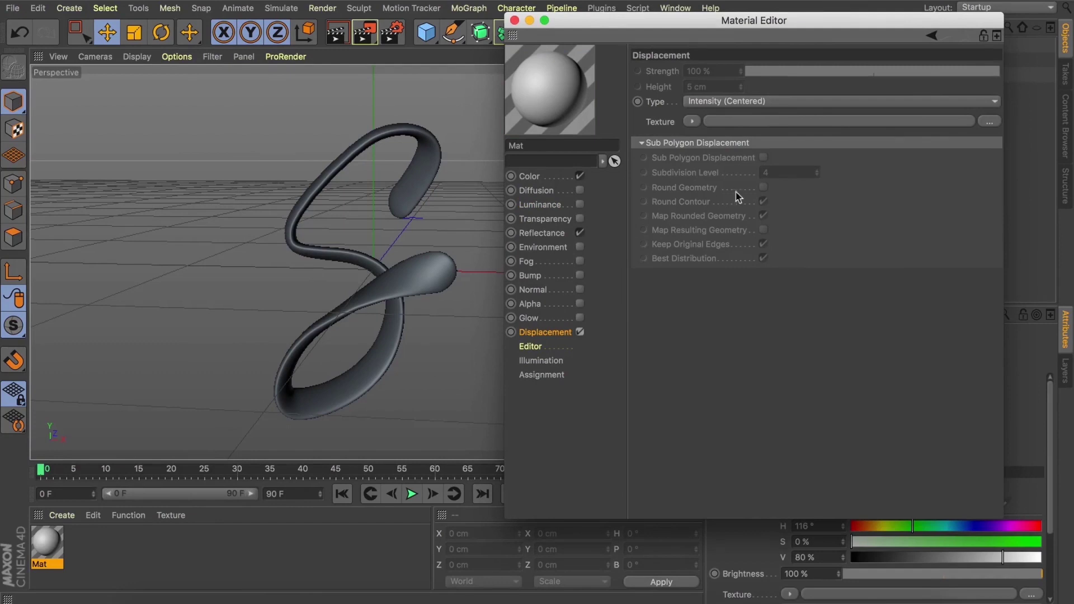
click(989, 121)
click(372, 111)
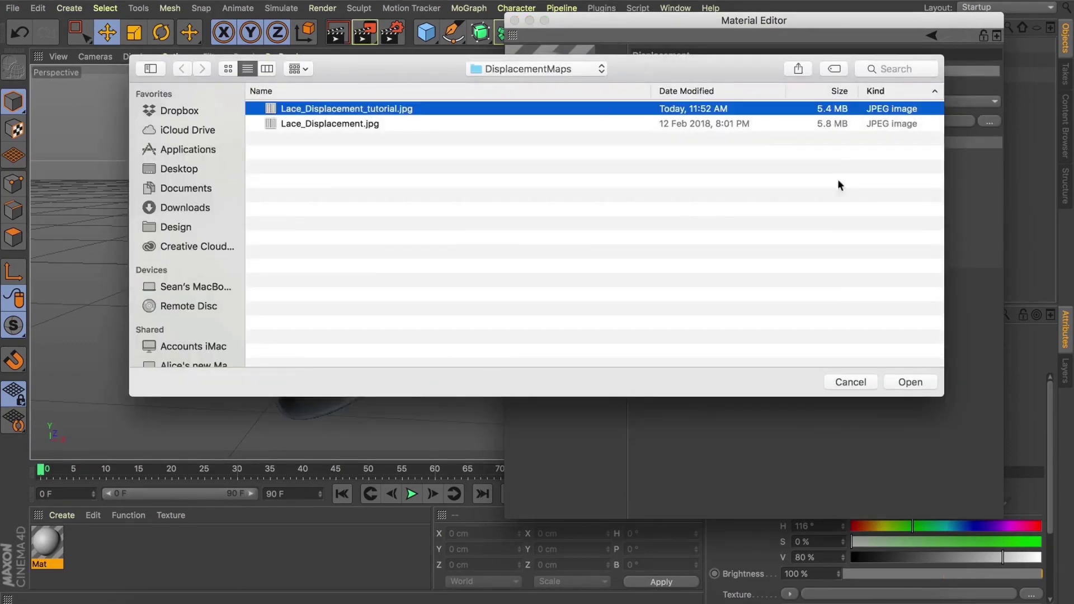
click(907, 383)
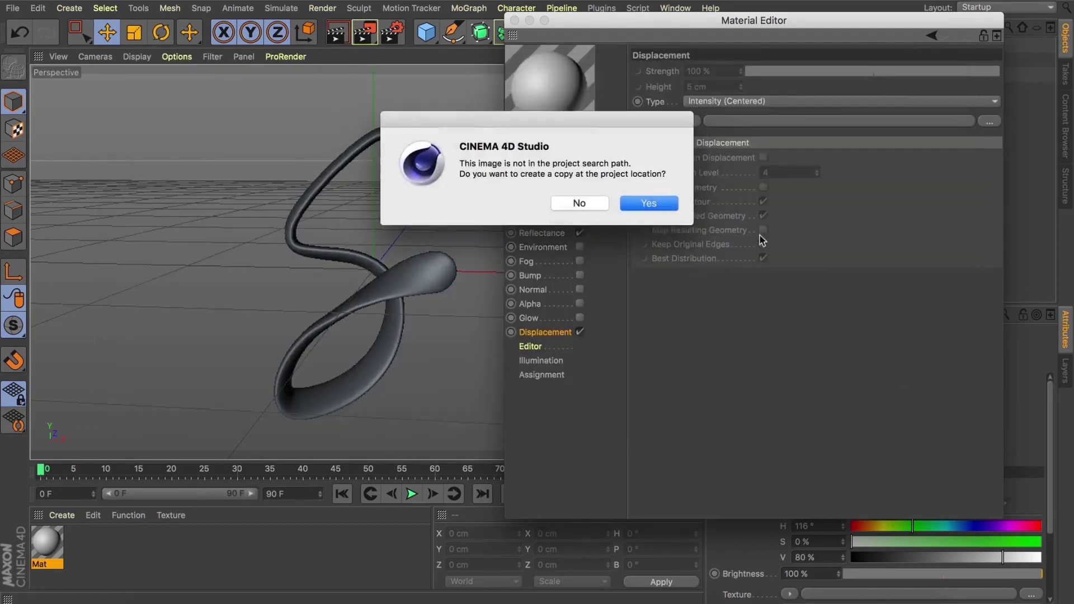
click(638, 204)
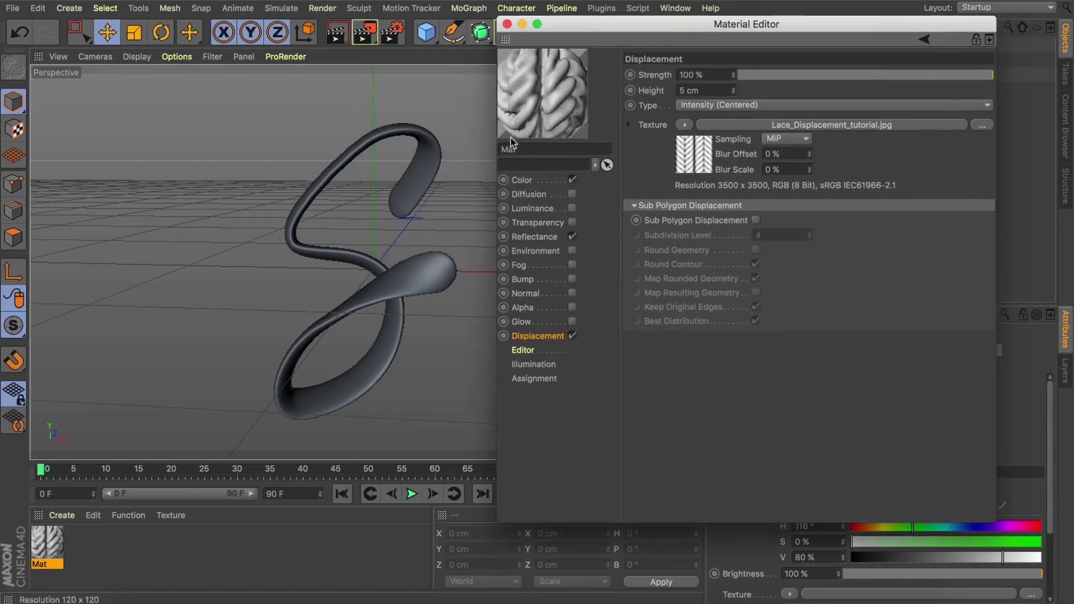
right_click(536, 85)
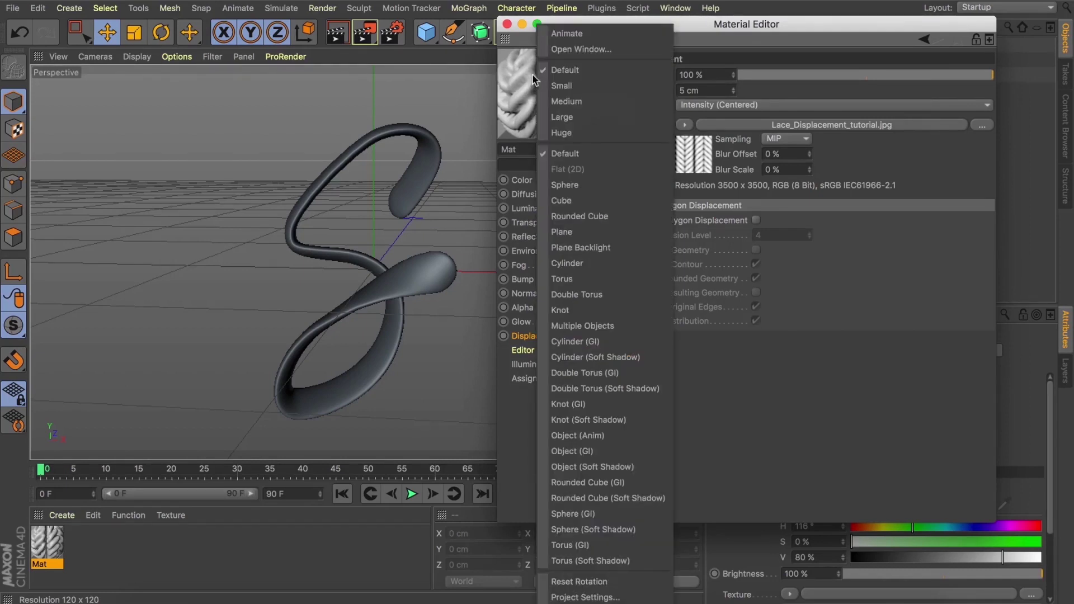
click(519, 78)
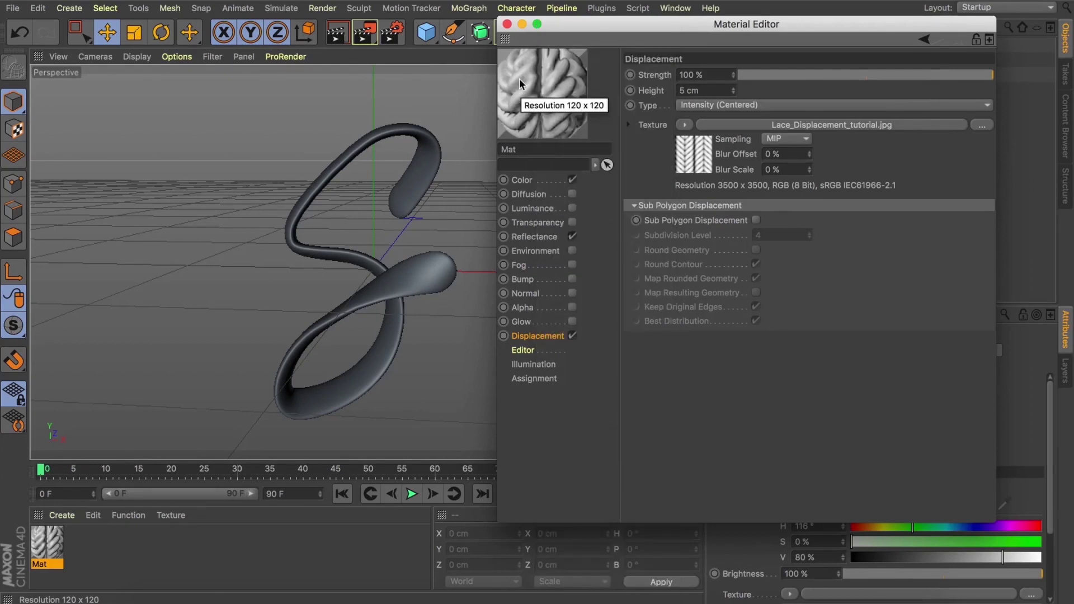
- Apply the braid material to the capsule lace and preview it with an interactive render region enlarged to cover the whole S
drag(33, 542, 423, 169)
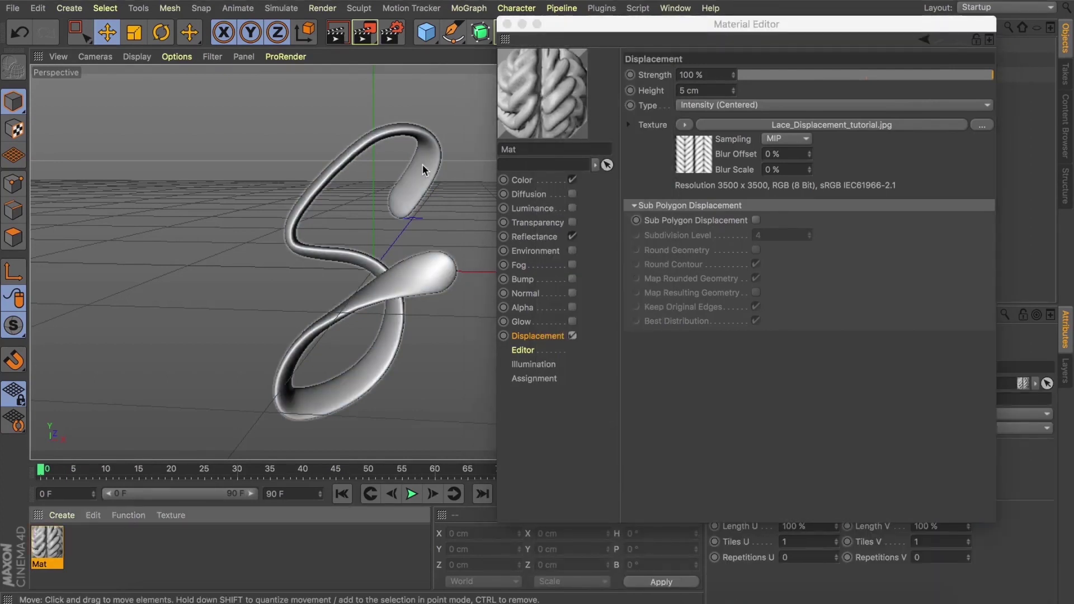
mouse_move(585, 23)
mouse_down()
mouse_move(244, 215)
mouse_move(595, 307)
mouse_up()
click(365, 32)
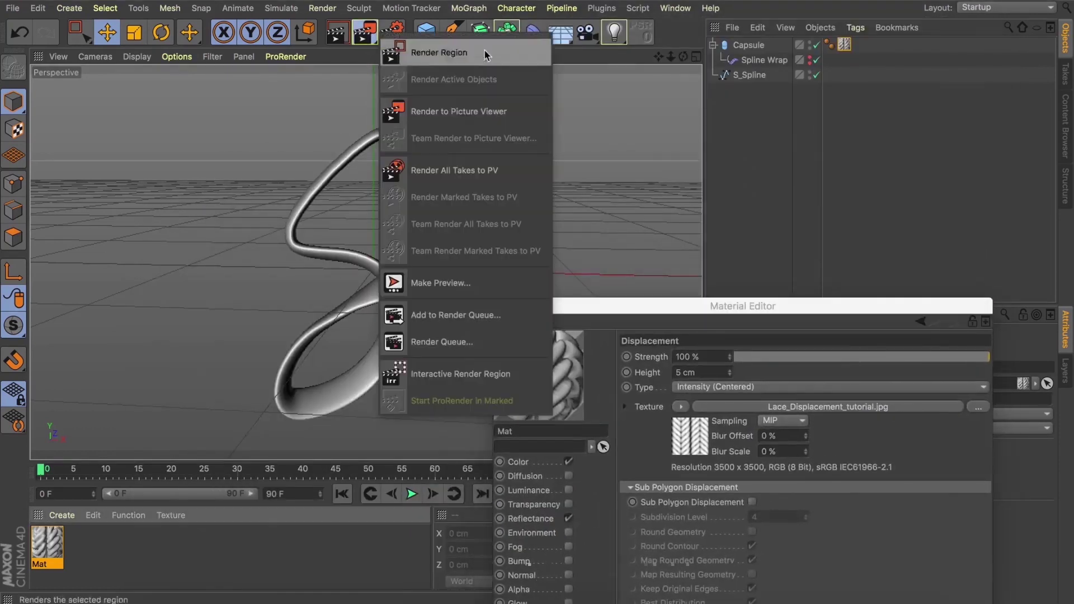
click(442, 374)
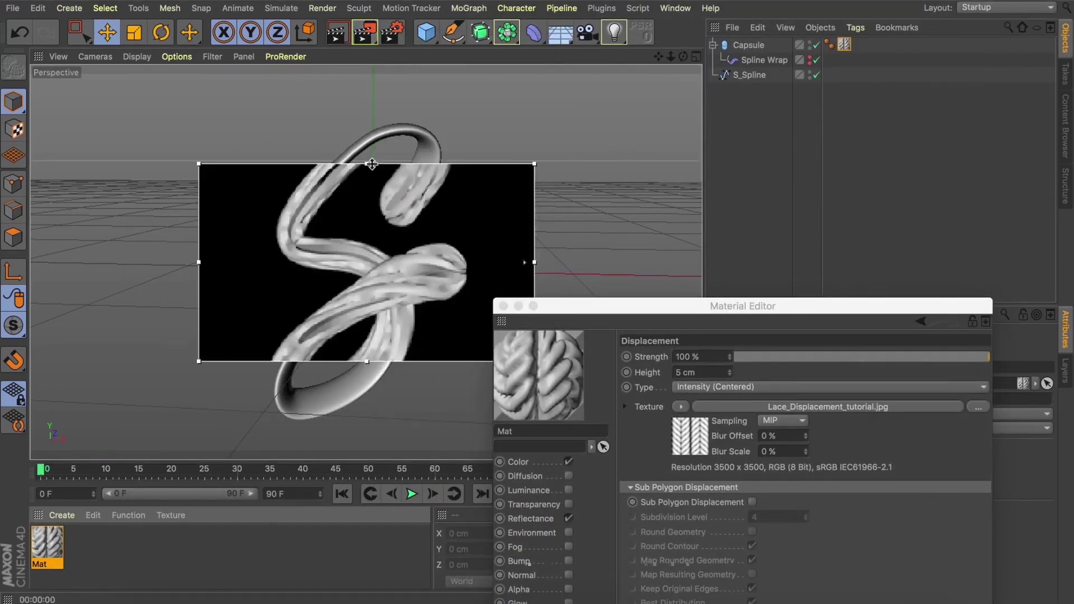
drag(367, 168, 368, 106)
drag(367, 361, 368, 438)
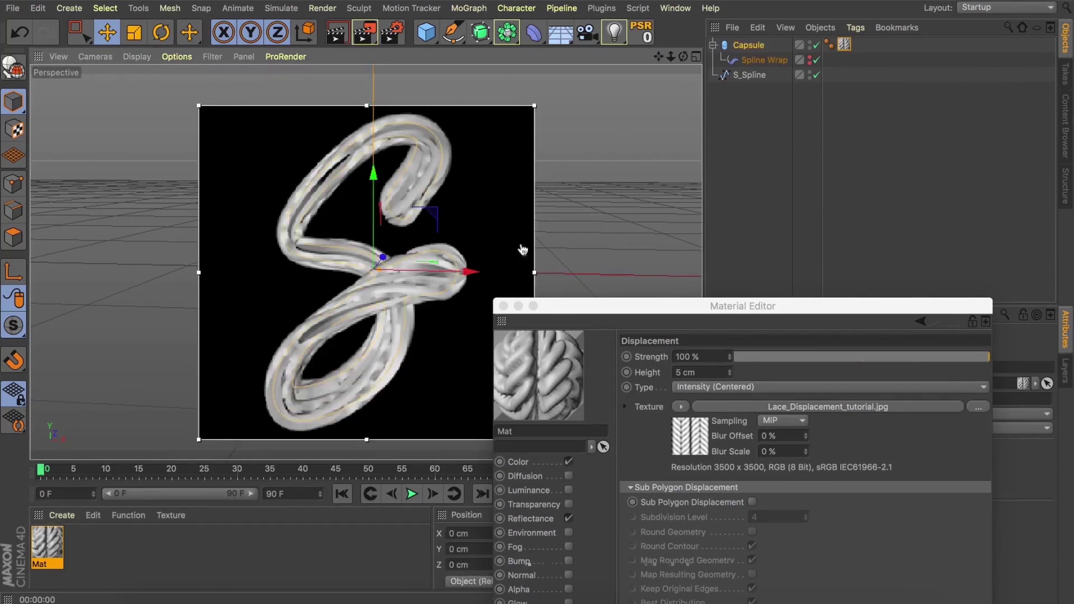
- Turn on Sub Polygon Displacement for the braid material and close the Material Editor
drag(580, 307, 686, 188)
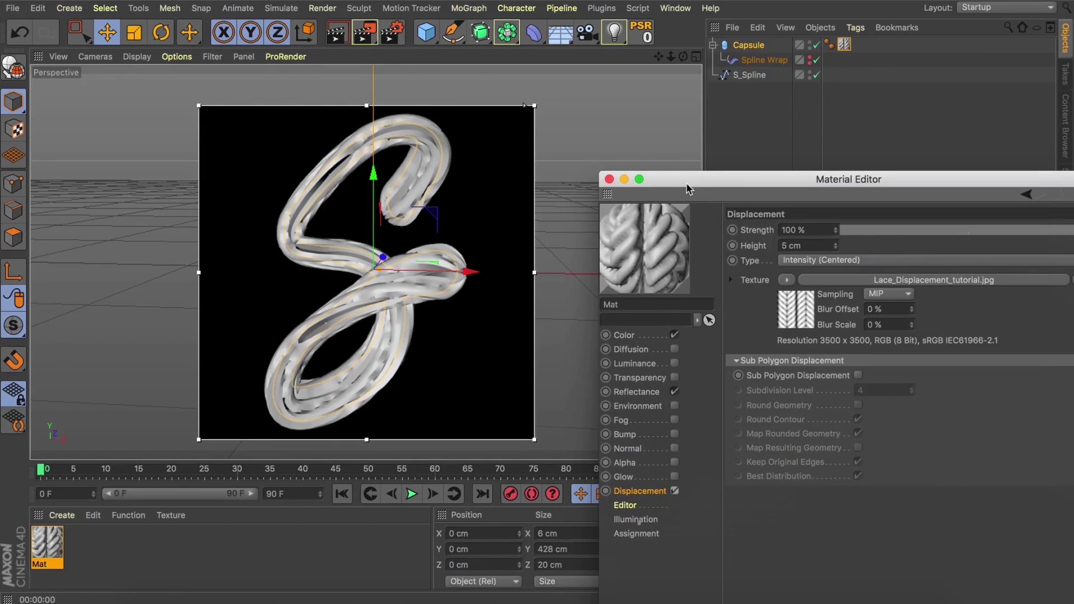
drag(687, 188, 659, 117)
click(820, 315)
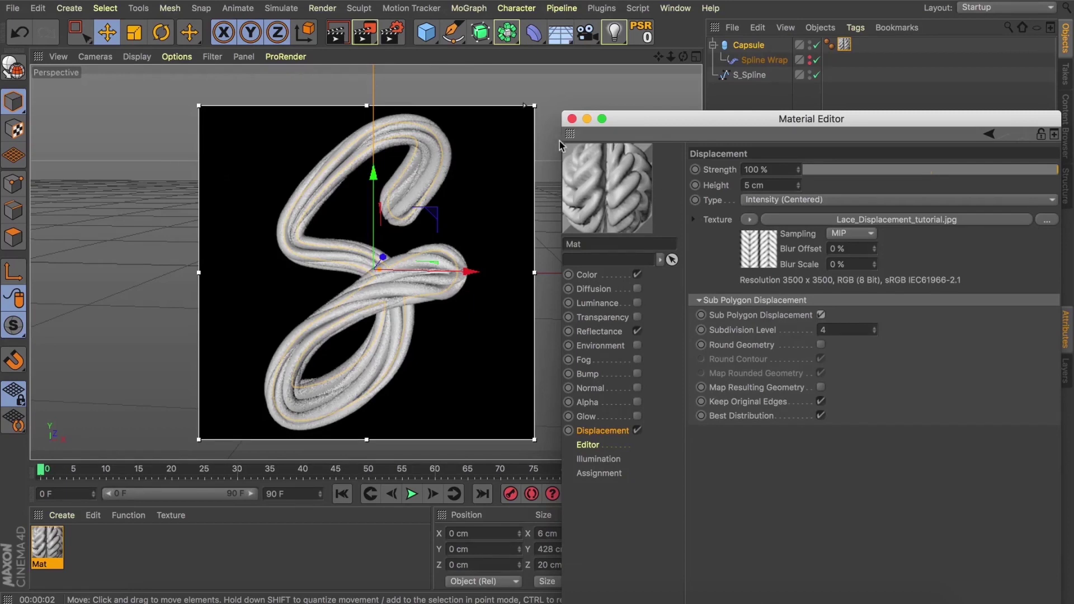
click(570, 118)
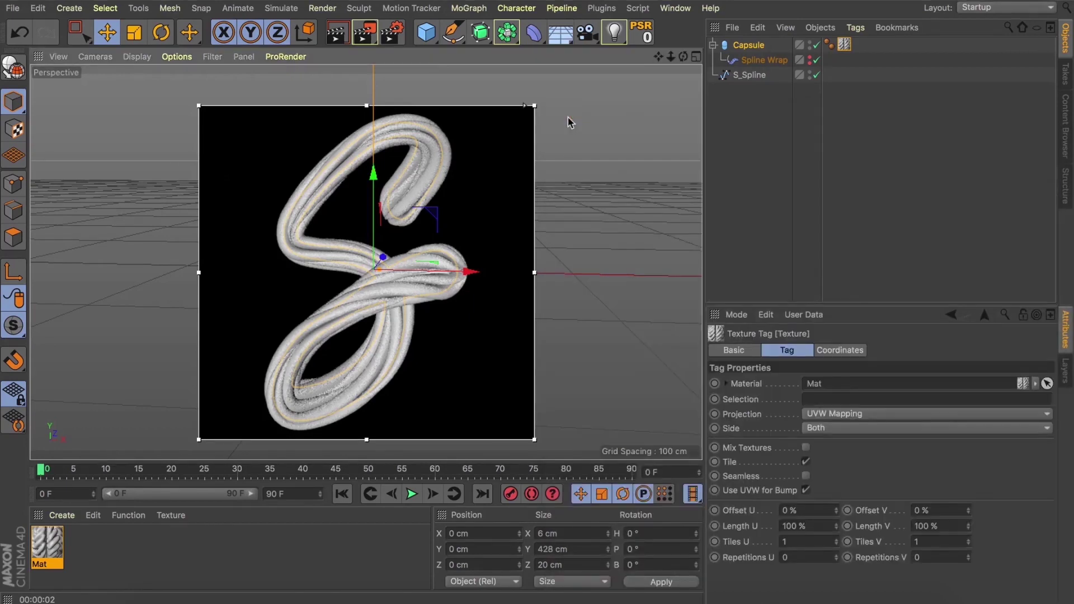
- Set Length V to 50 % on the capsule's texture tag
click(844, 45)
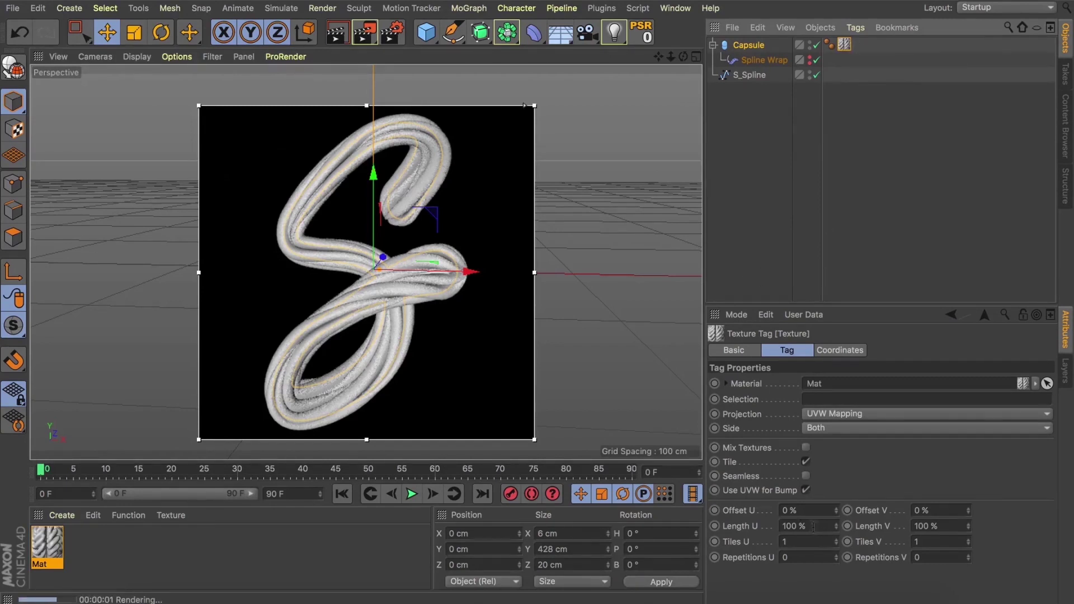
drag(968, 527, 847, 506)
text(50)
key(Return)
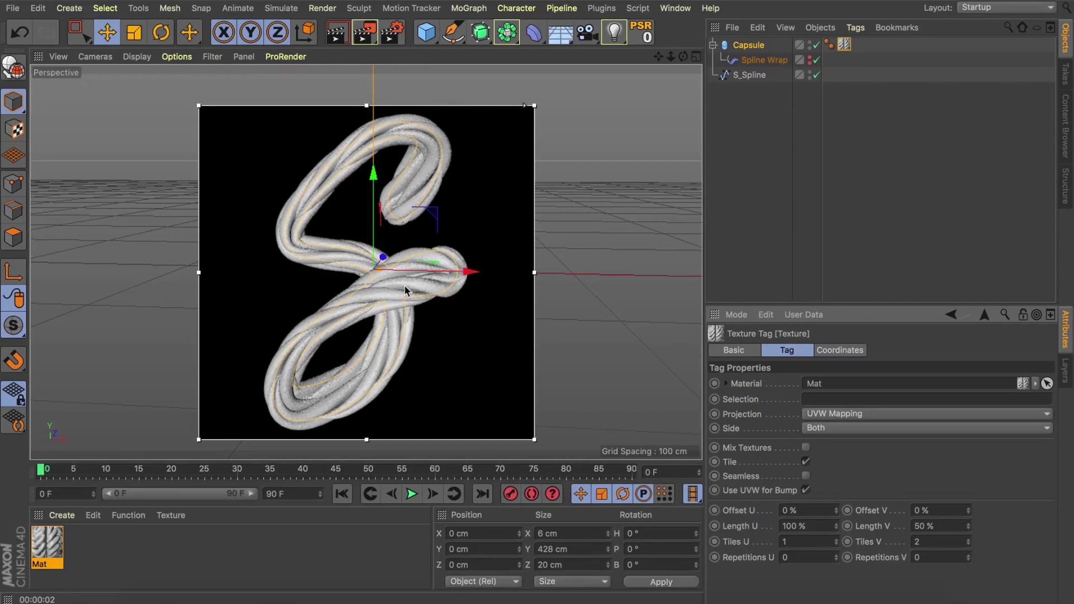
- Tile the braid texture more densely with Length U at 50 % and Length V at 10 %
click(810, 527)
text(50)
key(Tab)
text(10)
key(Tab)
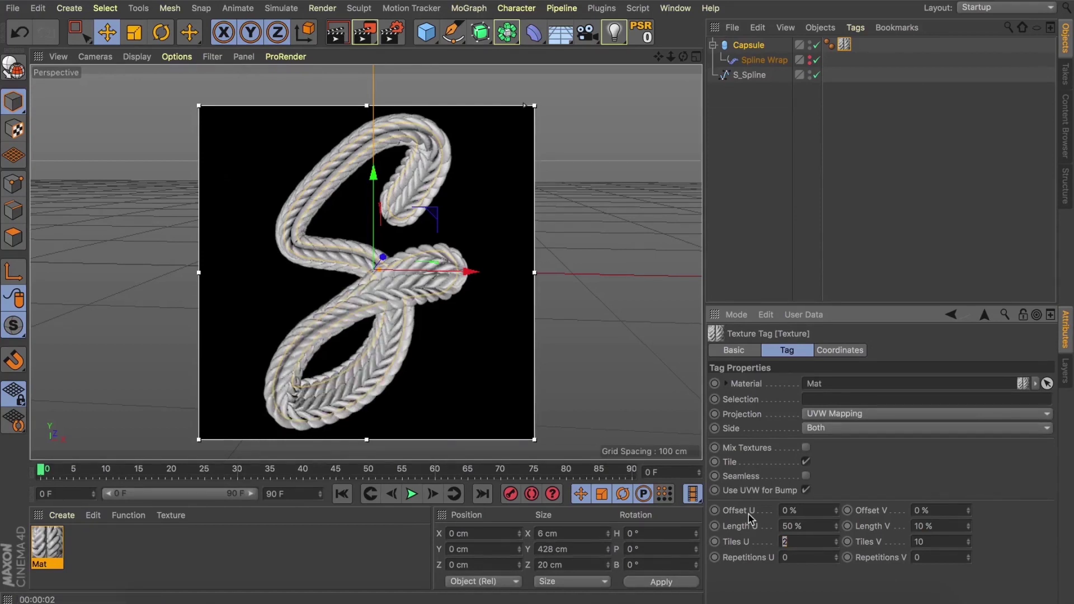
- Reopen the braid material, set its displacement height to 1 cm and close the Material Editor
double_click(47, 542)
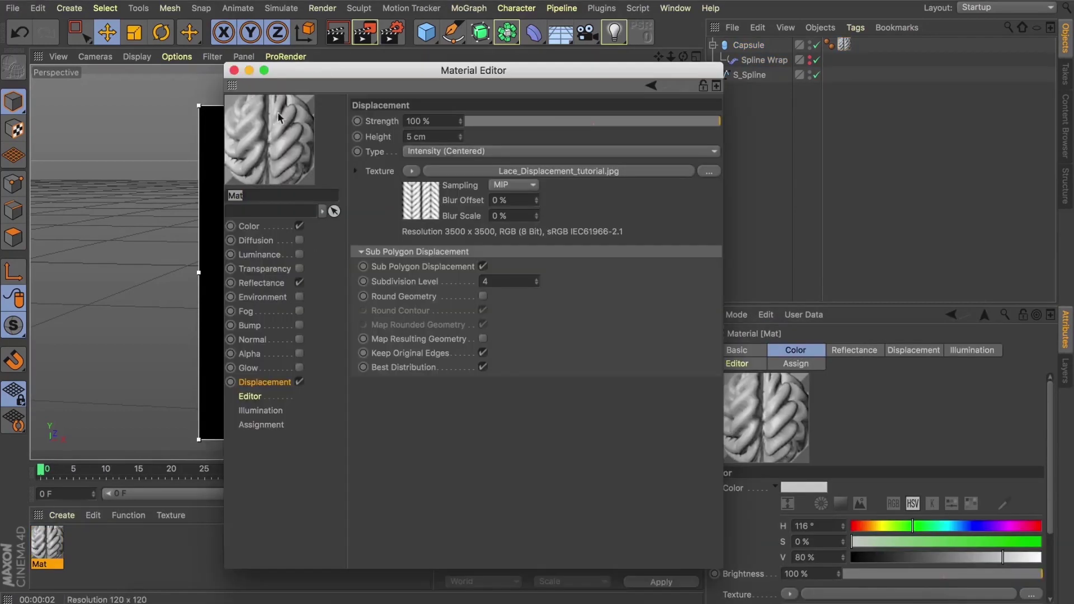
drag(327, 70, 654, 95)
drag(757, 161, 701, 159)
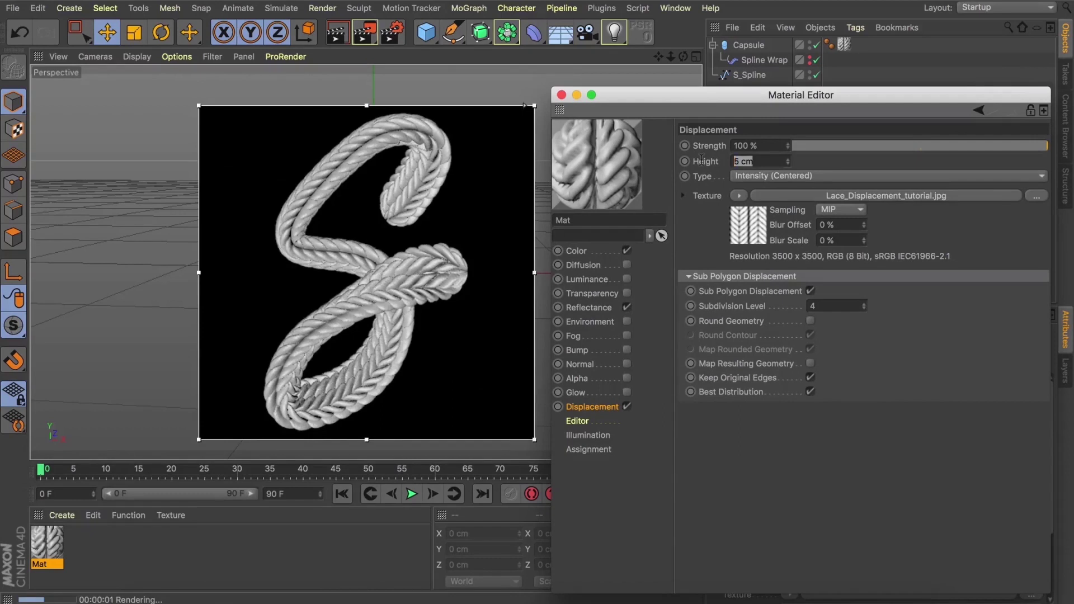
text(1)
key(Return)
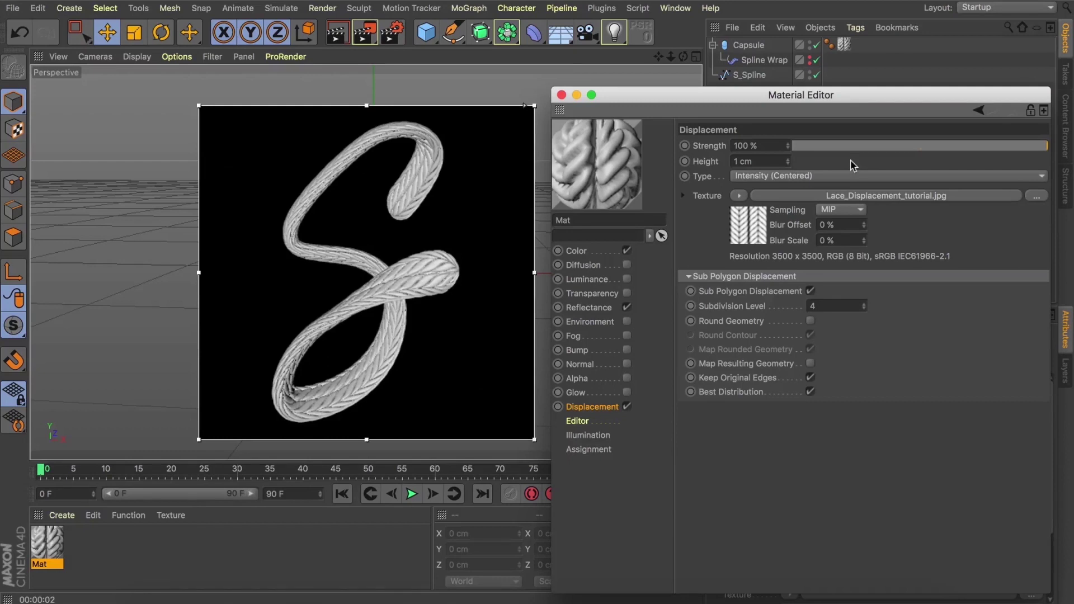
click(561, 95)
- Set the texture tag's Length U to 25 % and Length V to 5 %, and deselect the tag
double_click(794, 526)
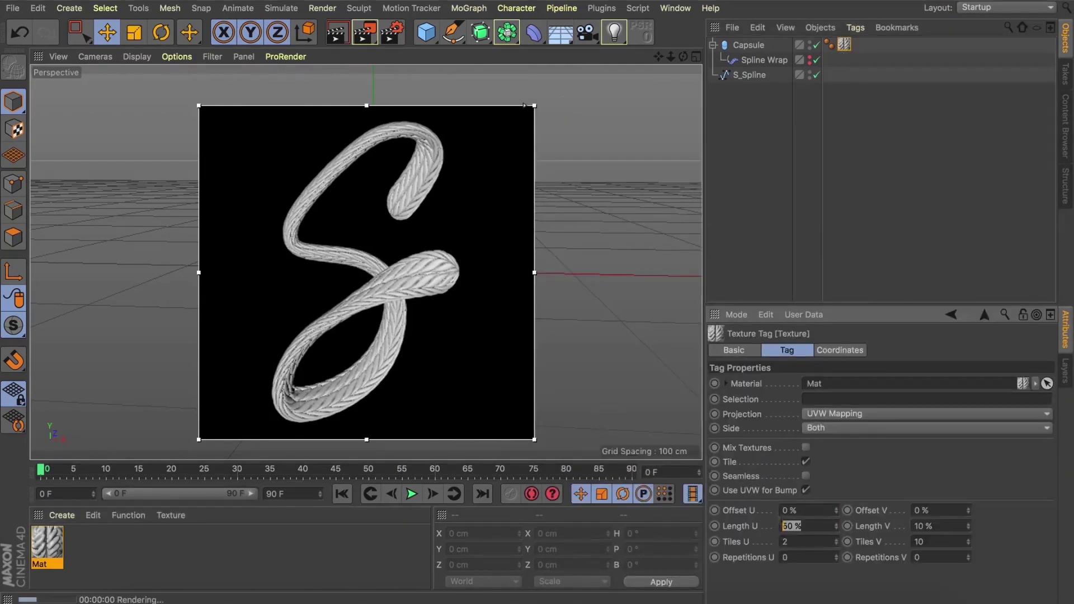
text(25)
key(Tab)
text(5)
key(Tab)
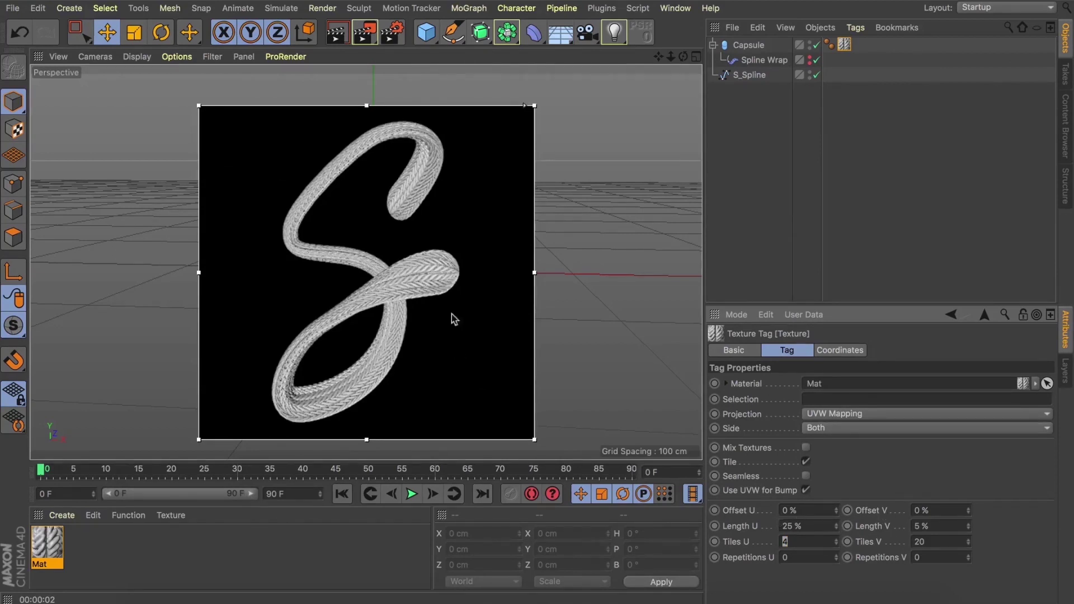
click(781, 159)
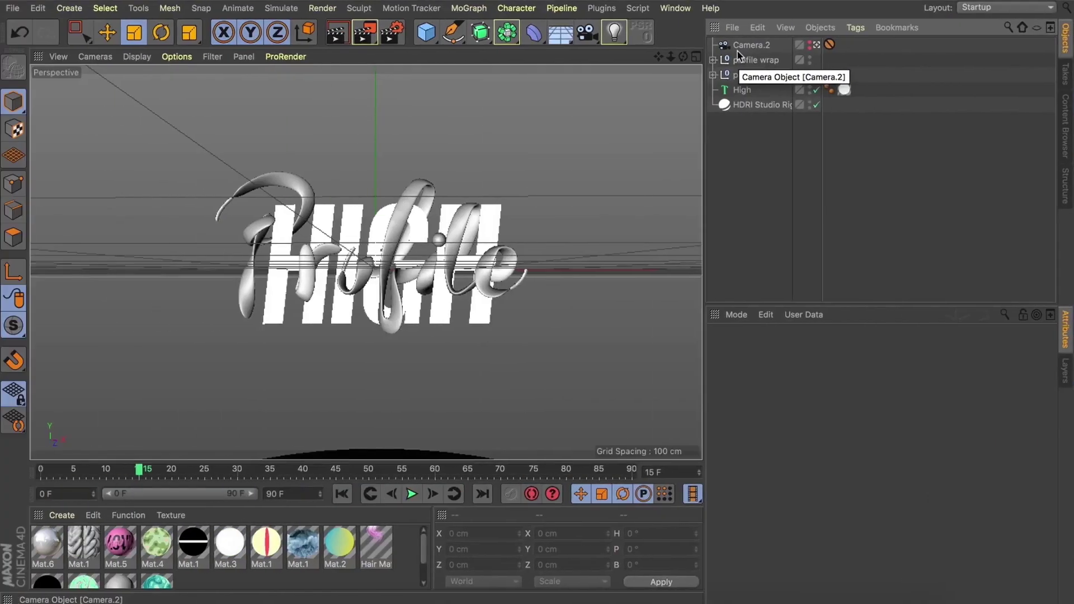
- In the finished High Profile lettering scene, expand the profile Splines group to examine its paths and collapse it again
click(713, 75)
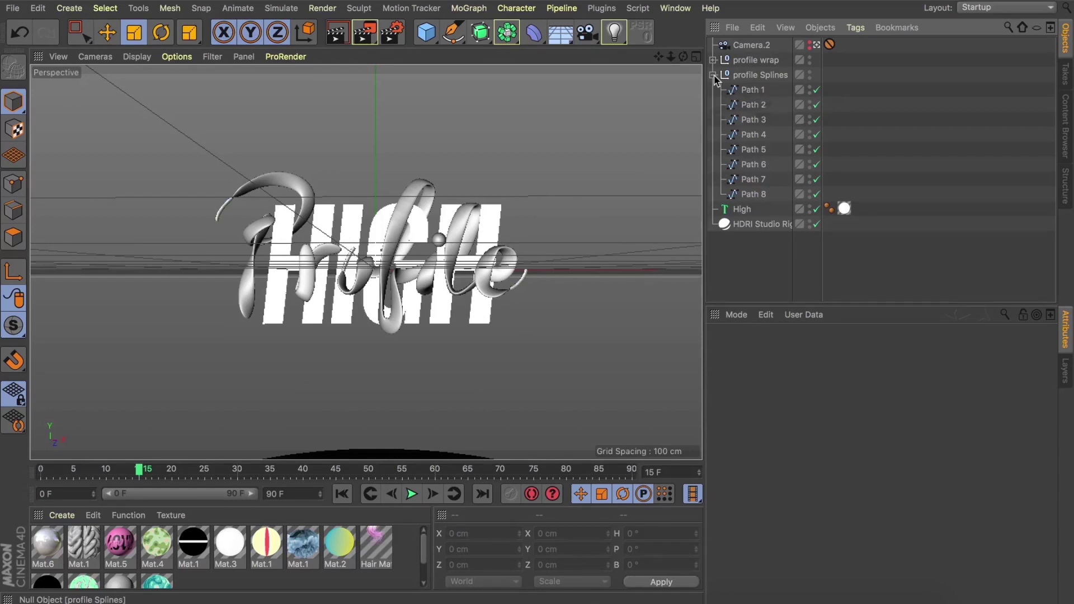
click(713, 75)
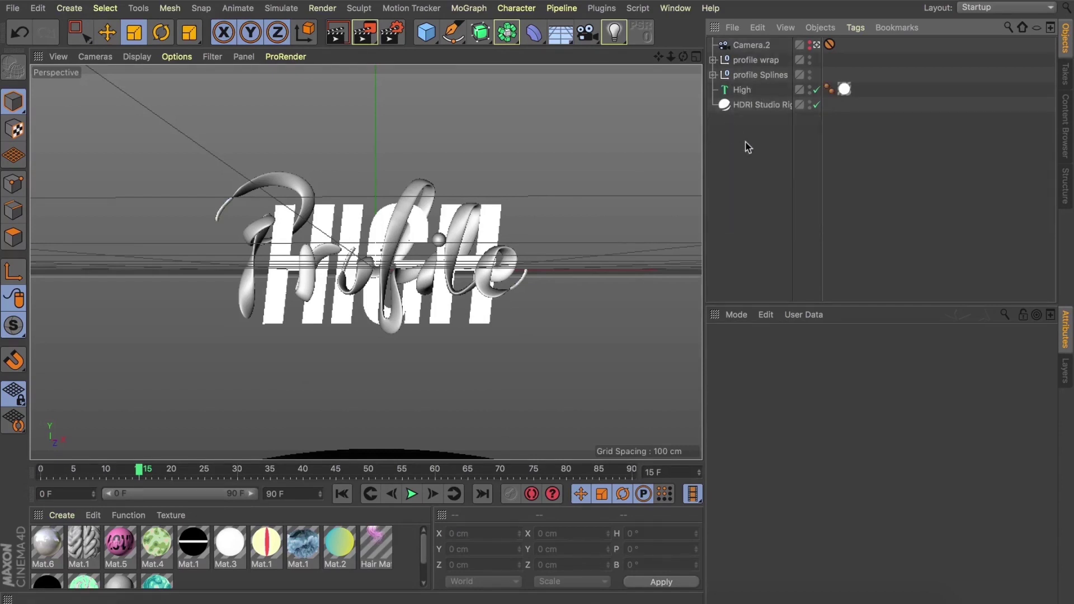